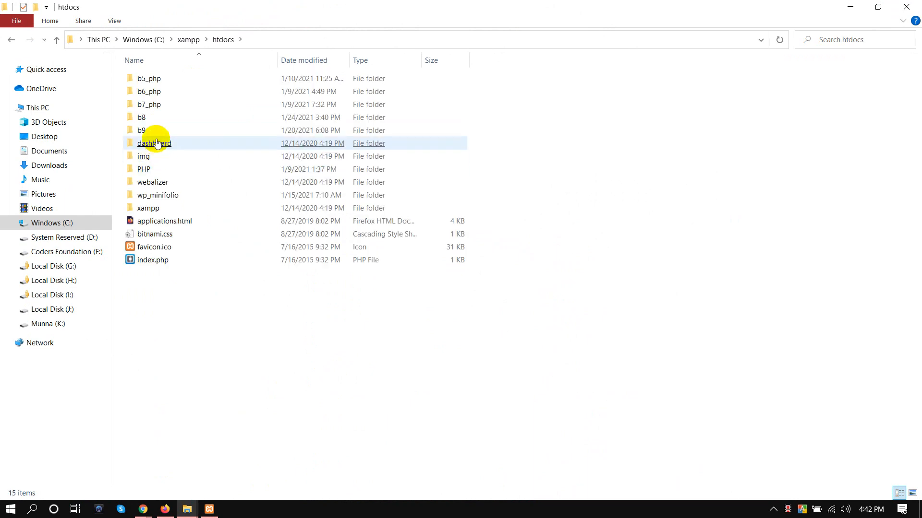
- Open wp-config.php from the b8 folder in Brackets and widen its pane to read the DB_NAME setting
double_click(141, 169)
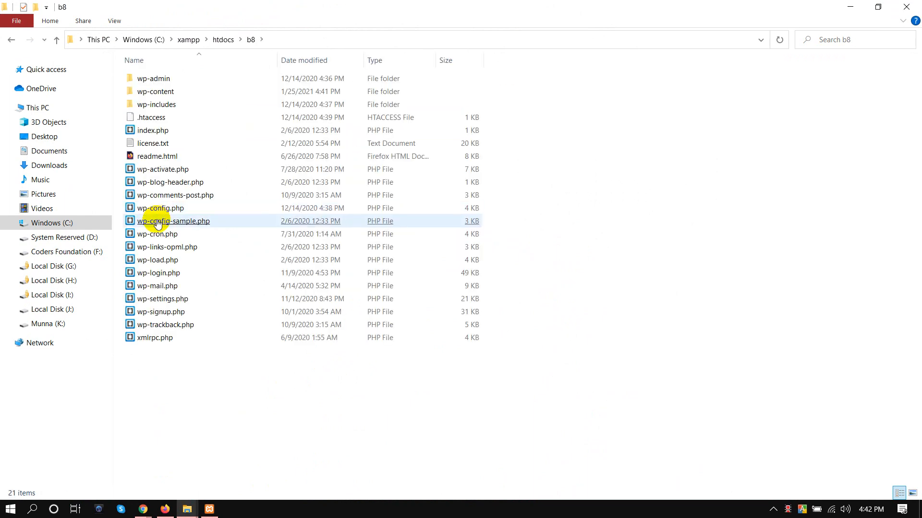
click(204, 145)
click(171, 210)
right_click(171, 210)
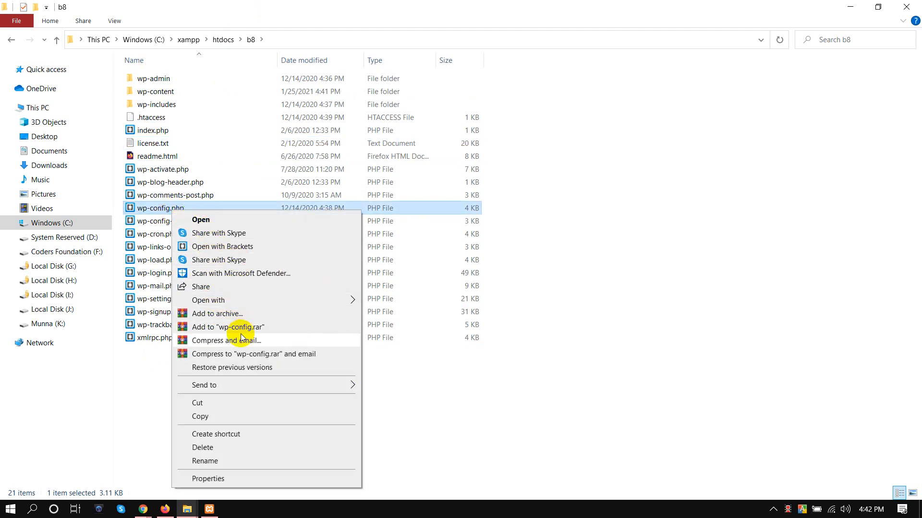
click(225, 247)
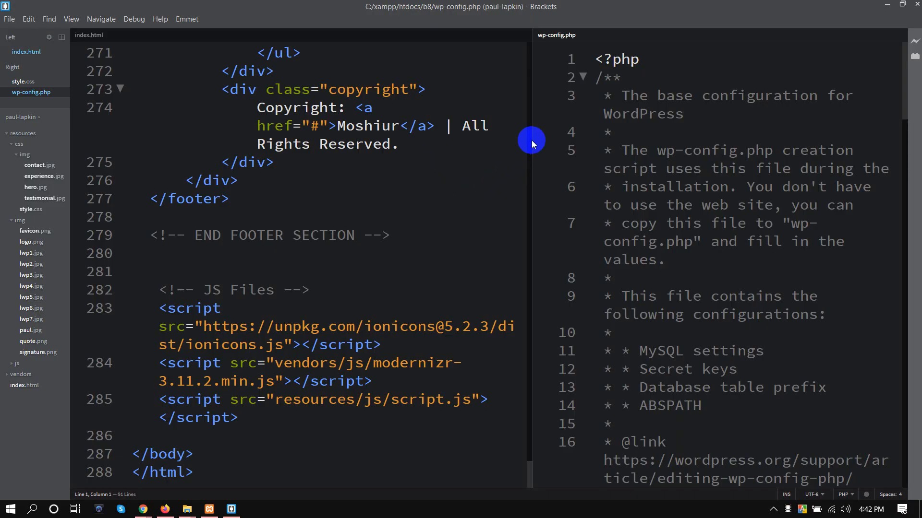
drag(531, 140, 137, 138)
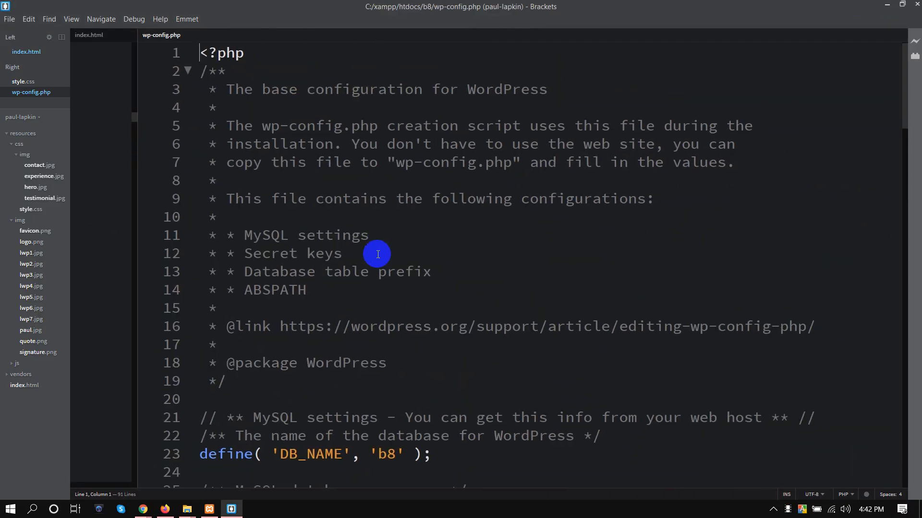
scroll(382, 317, down, 2)
- Switch to phpMyAdmin in Firefox, open the b8 database and review which tables use the mh_ and wp_ prefixes
click(165, 510)
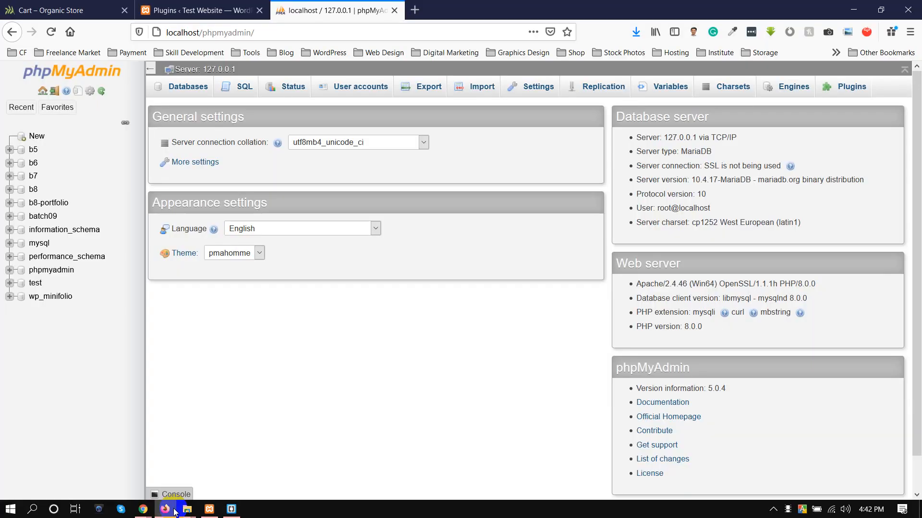
click(32, 191)
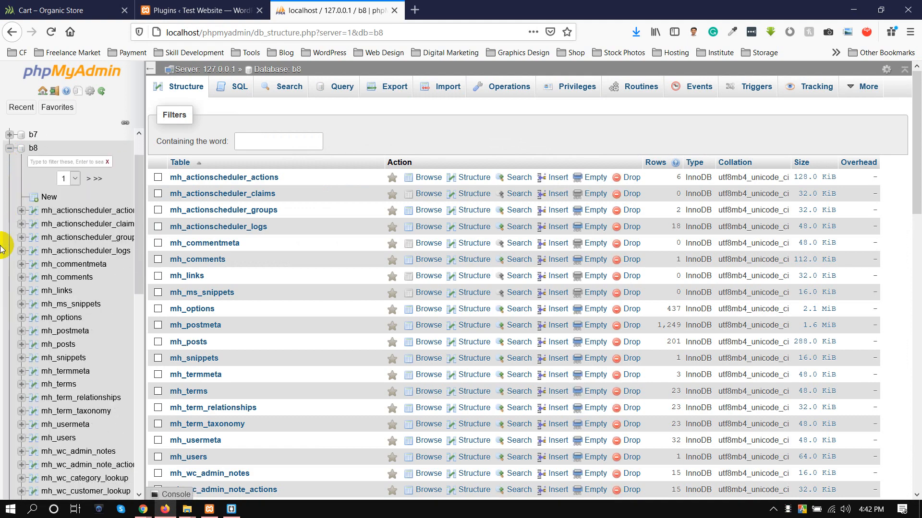
scroll(9, 231, down, 10)
drag(134, 259, 136, 442)
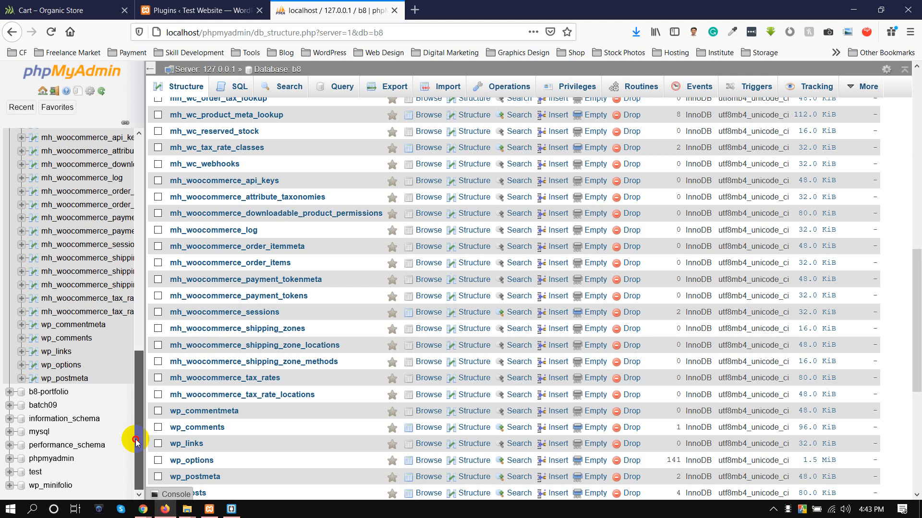
drag(136, 441, 138, 421)
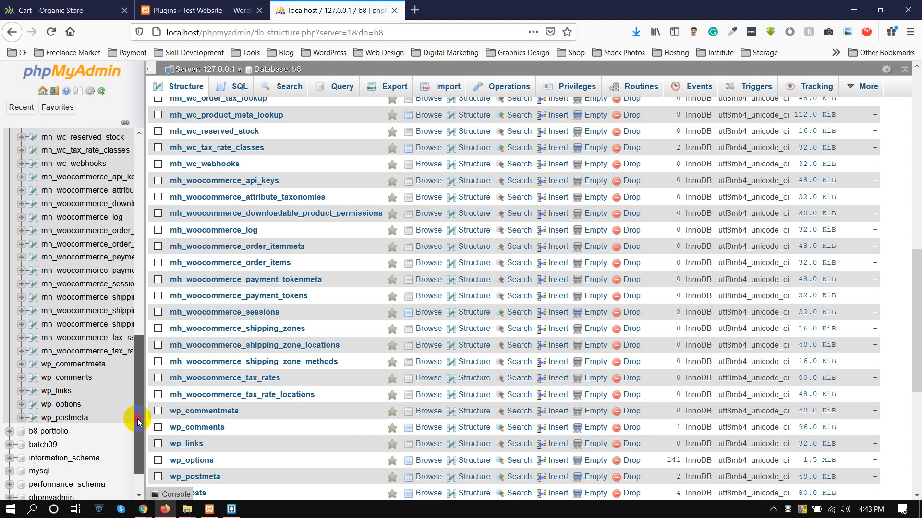
drag(138, 421, 136, 410)
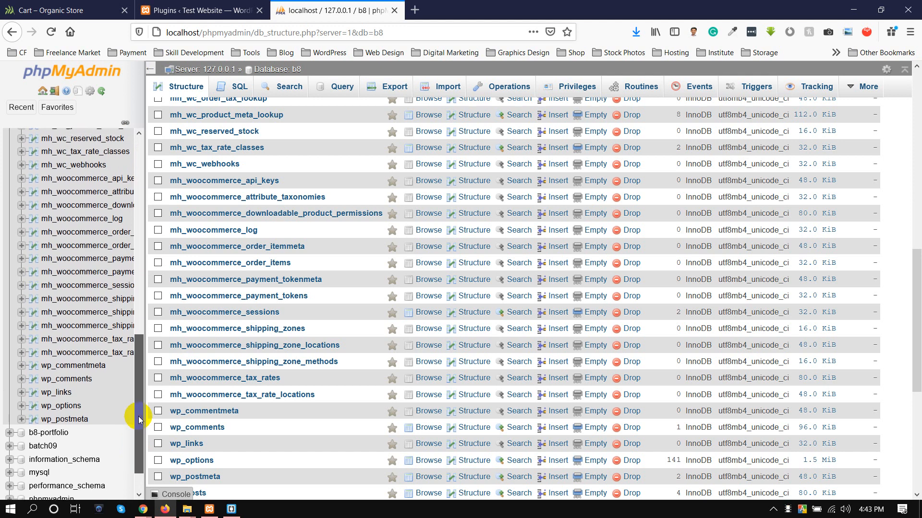
scroll(164, 187, down, 6)
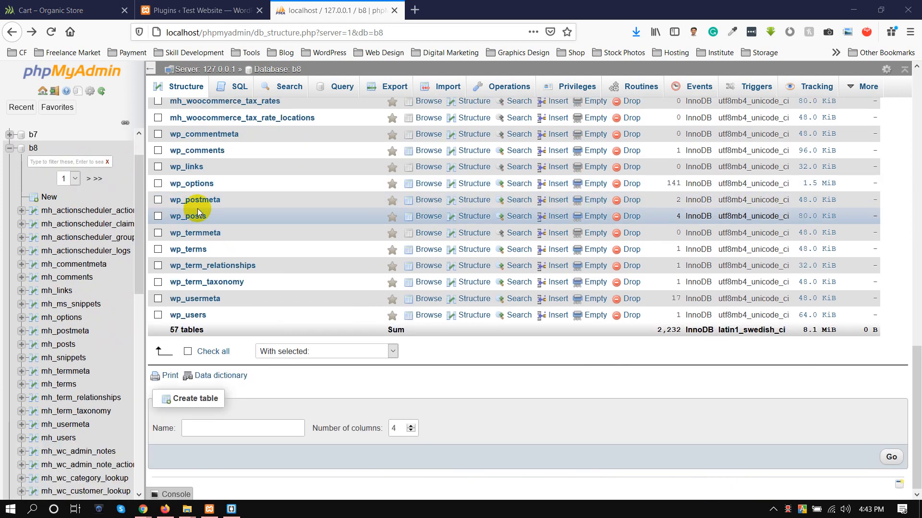
- Drop the b8 database tables from wp_commentmeta through wp_usermeta
scroll(192, 177, up, 2)
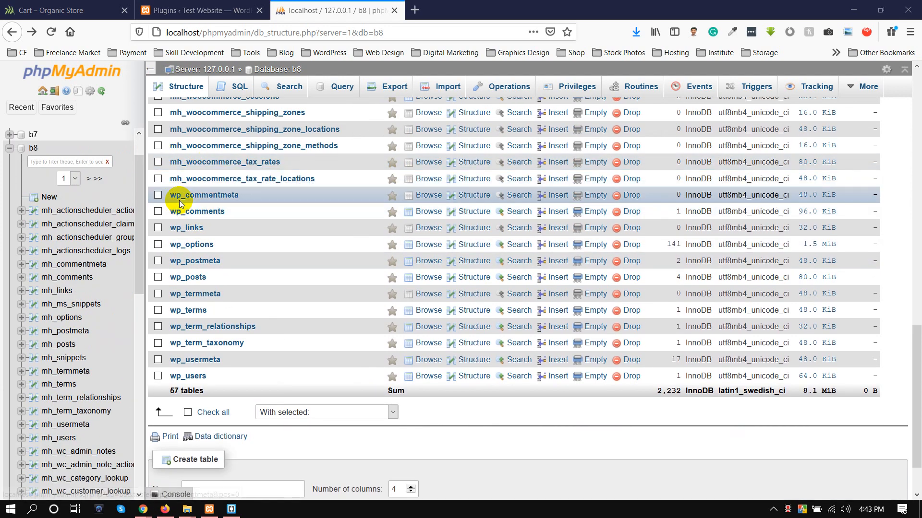
click(157, 195)
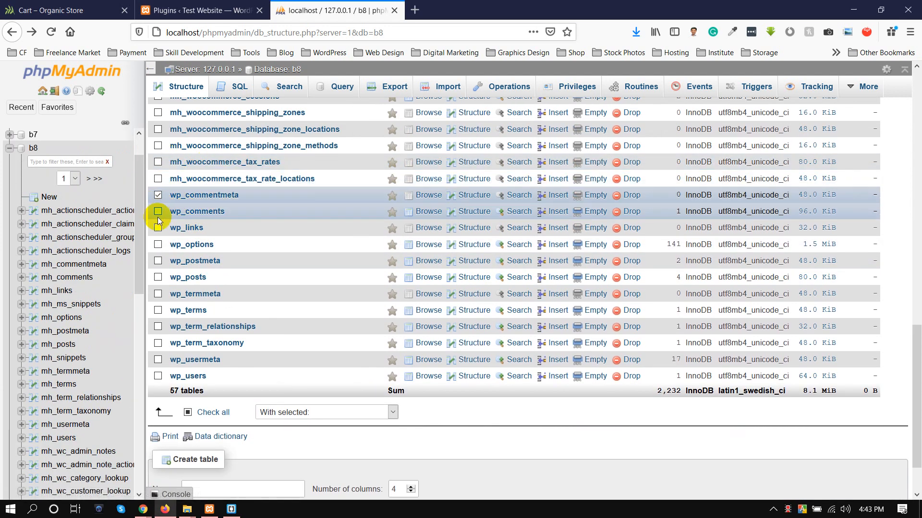
click(157, 212)
click(158, 228)
click(158, 244)
click(158, 261)
click(159, 278)
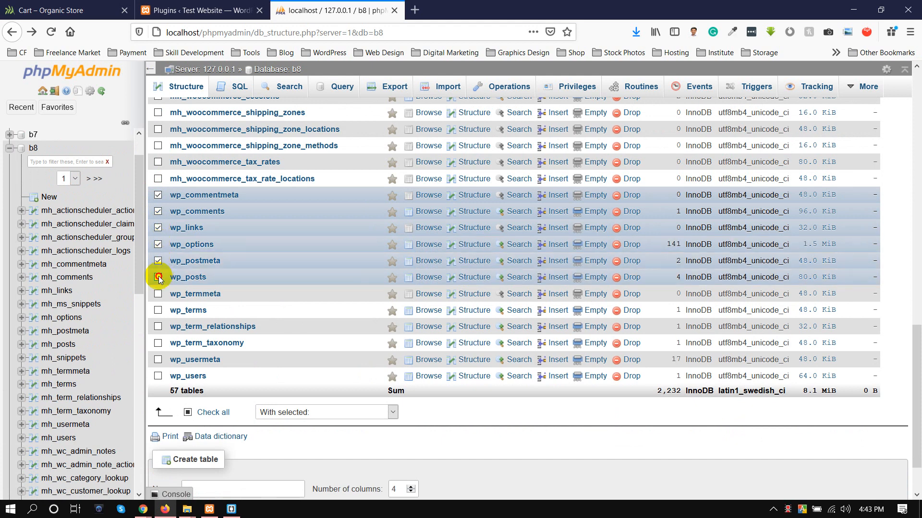
click(158, 294)
click(158, 310)
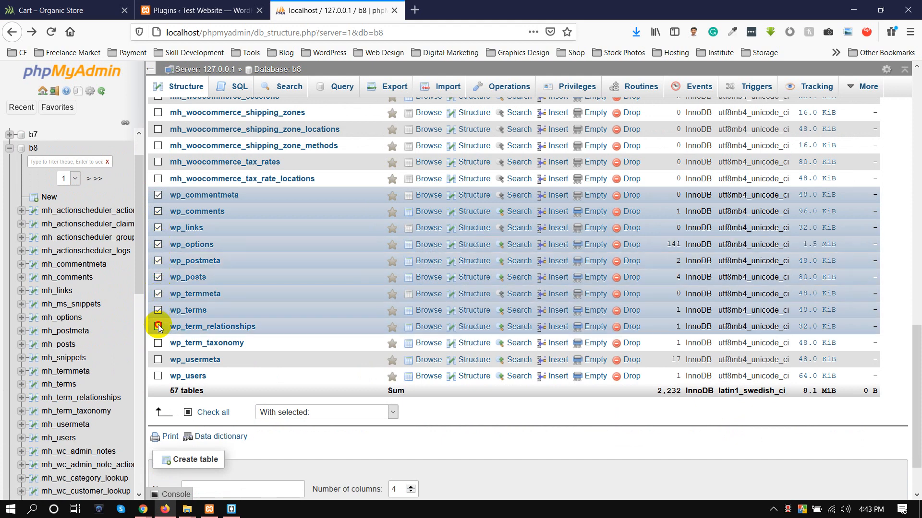
click(158, 327)
click(157, 343)
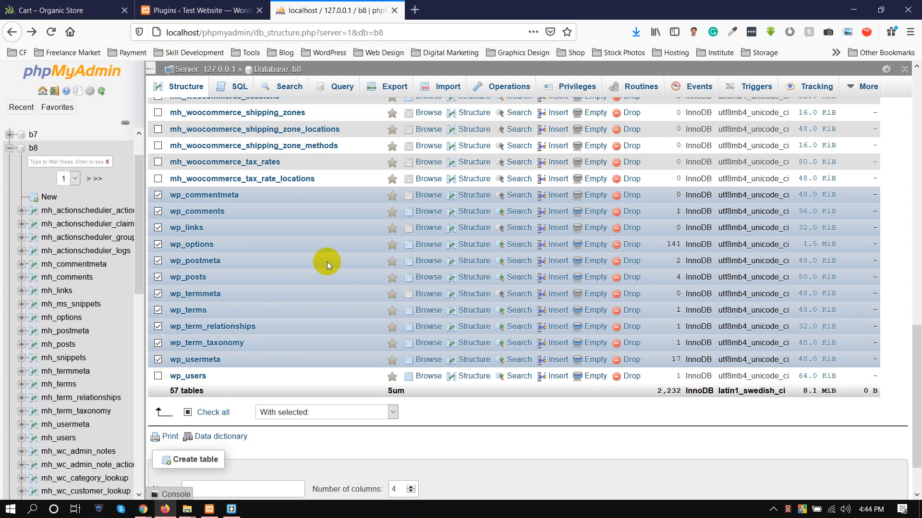
click(288, 414)
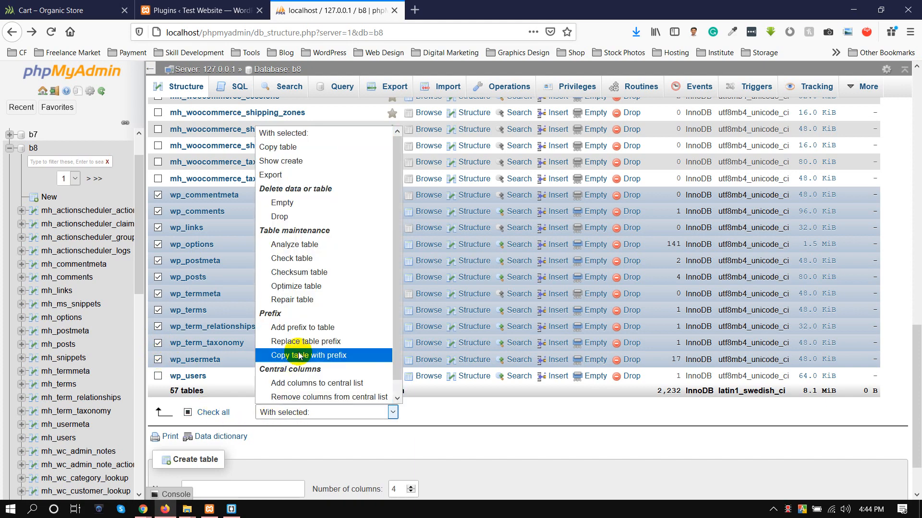
click(283, 218)
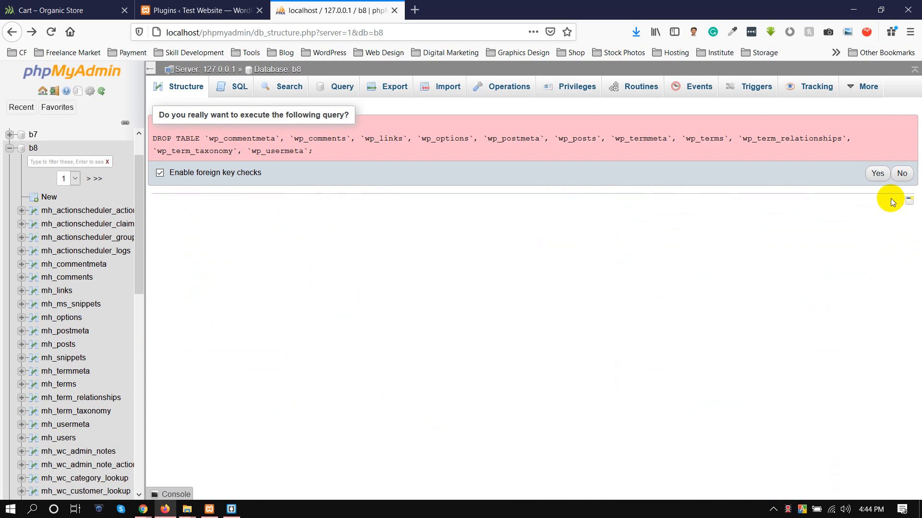
click(878, 175)
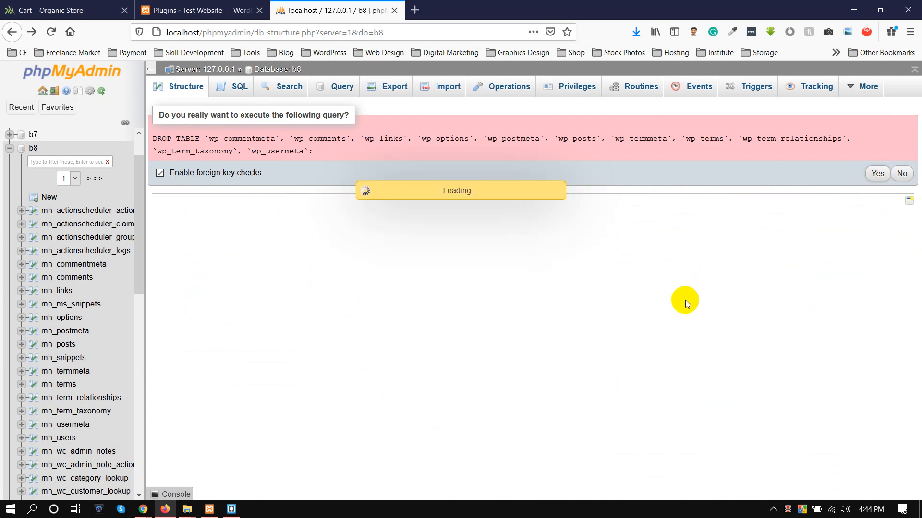
- Drop the remaining wp_users table from the b8 database
scroll(303, 296, down, 10)
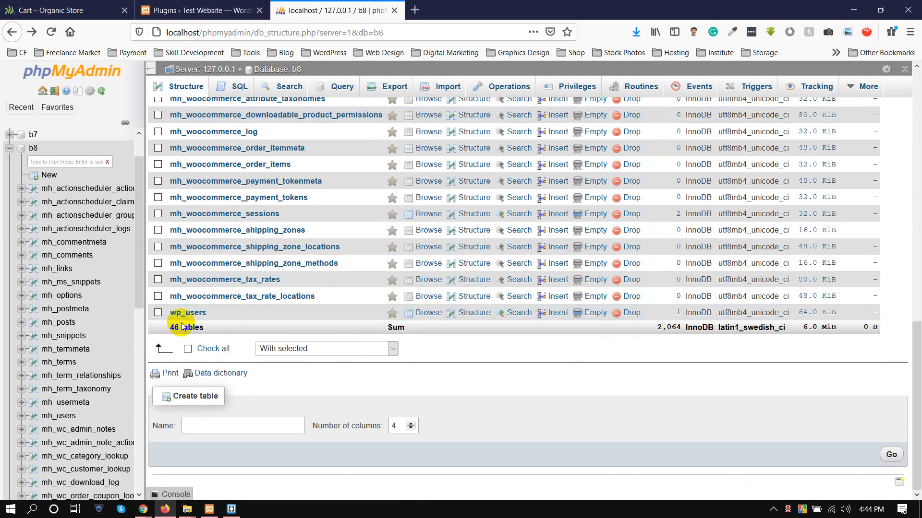
click(158, 313)
click(295, 350)
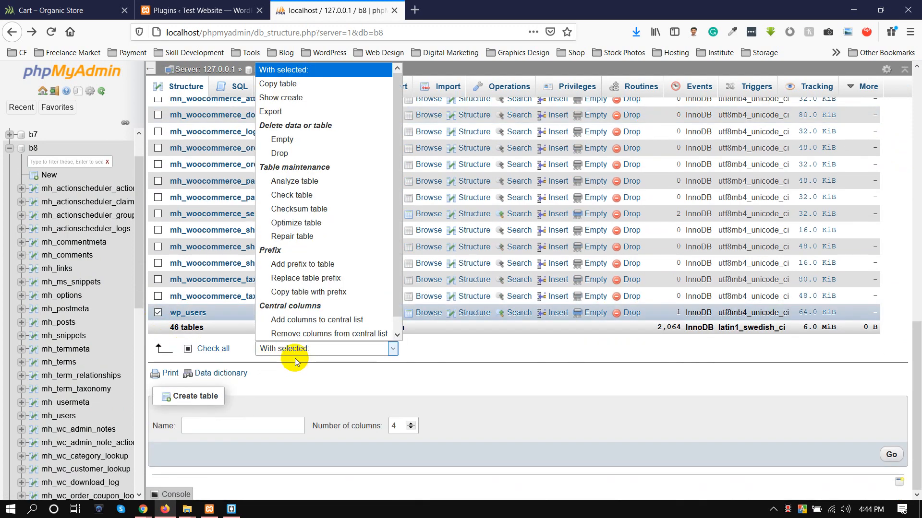
click(300, 159)
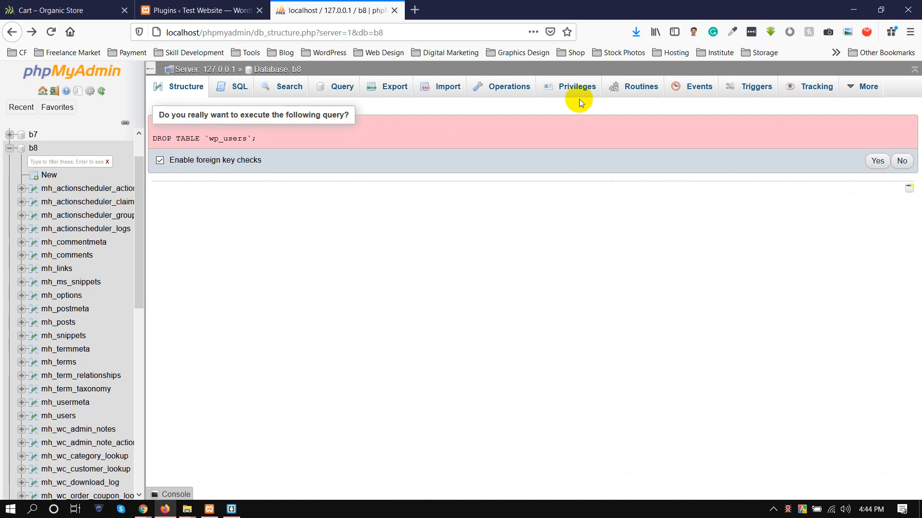
click(885, 163)
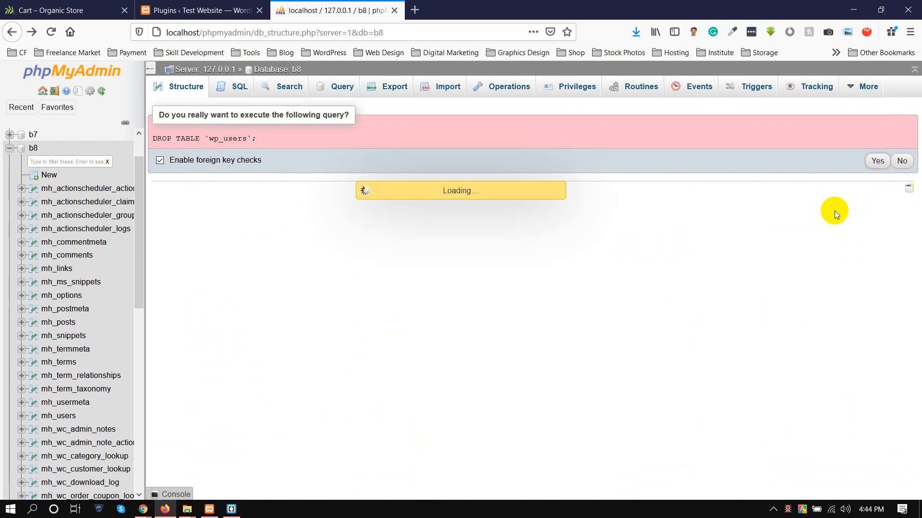
scroll(408, 300, down, 10)
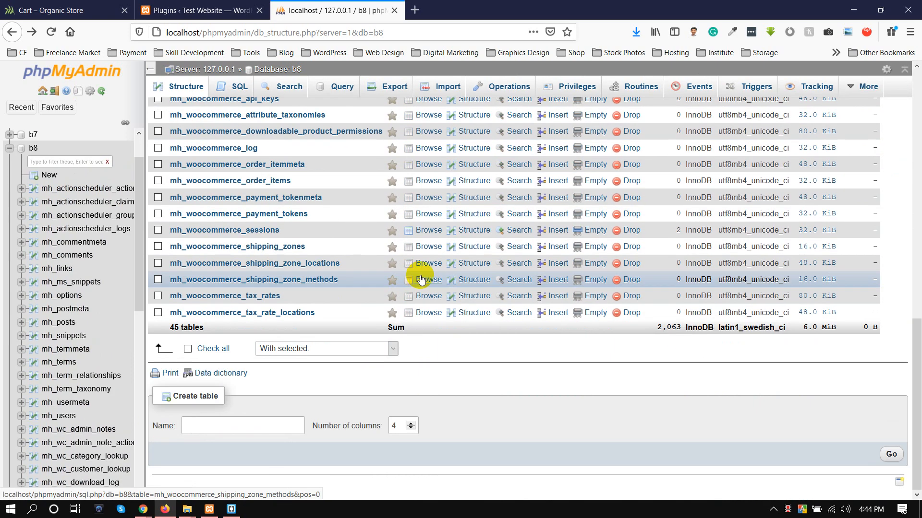
- Open the Test Website front page from the WordPress admin in a new tab and check that it loads
scroll(267, 288, up, 10)
click(199, 10)
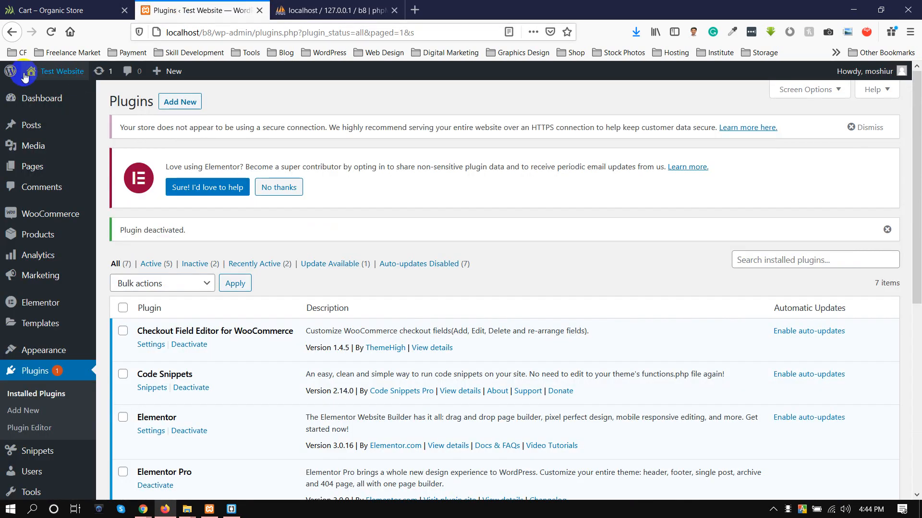
right_click(50, 73)
click(62, 94)
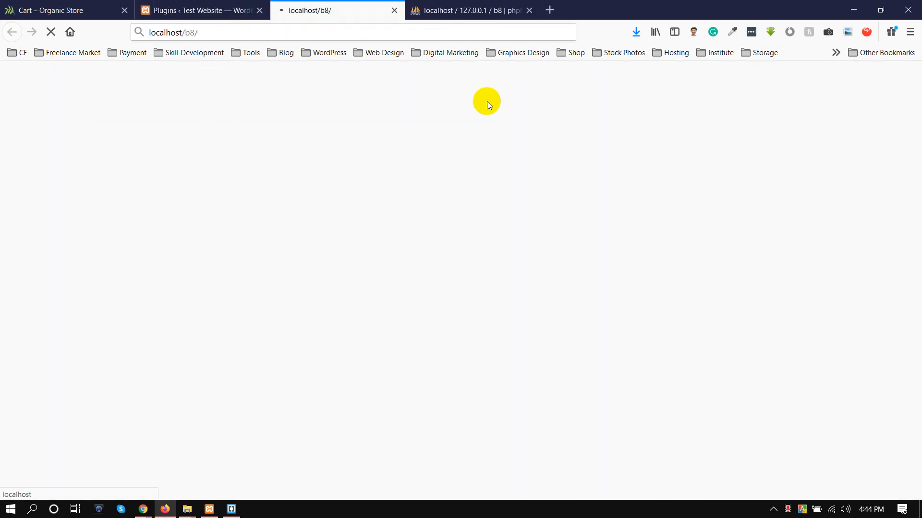
scroll(367, 182, down, 15)
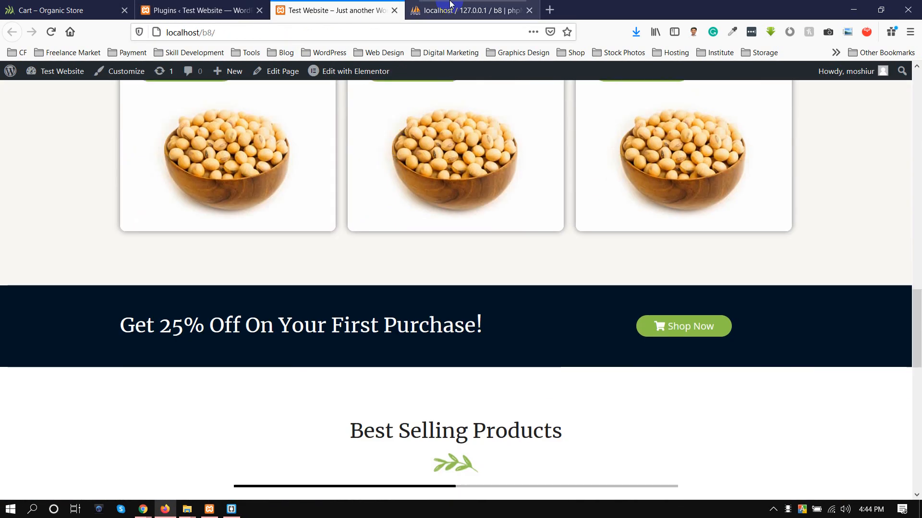
- Export the b8 database with the Quick method in SQL format and save the b8.sql file
click(451, 7)
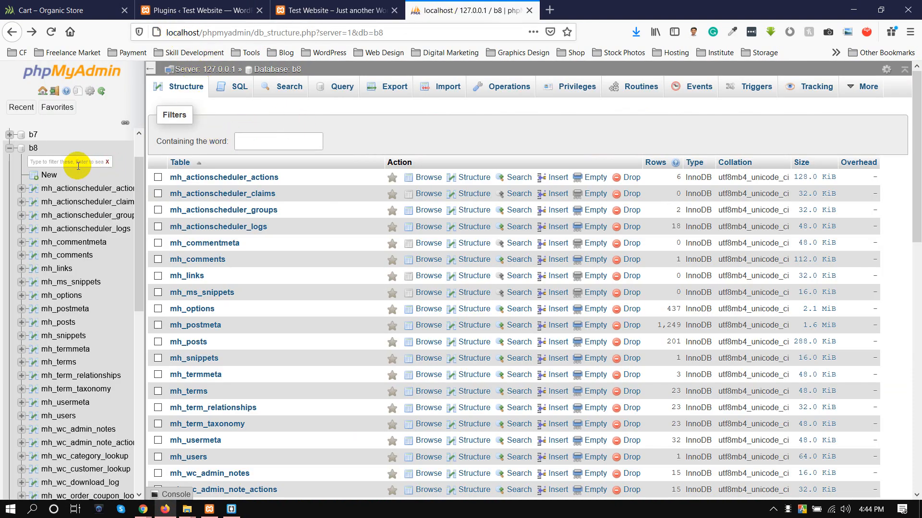
click(32, 149)
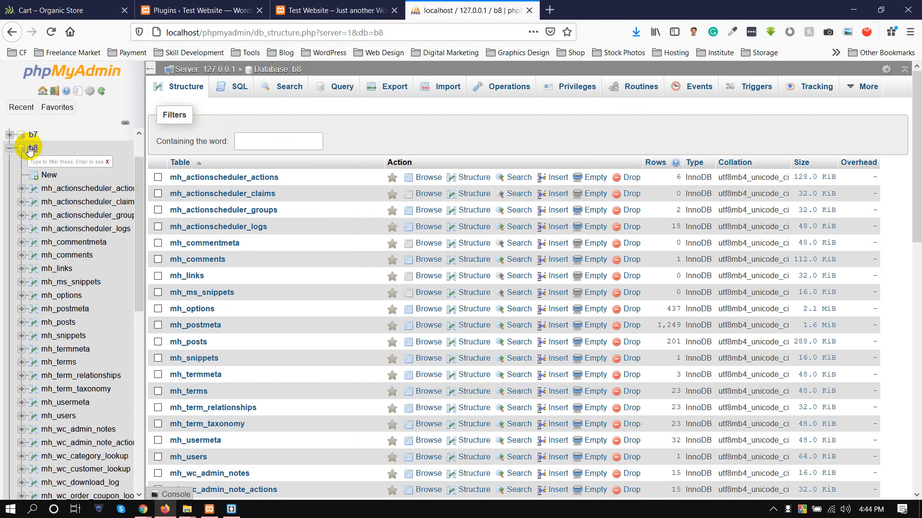
click(392, 86)
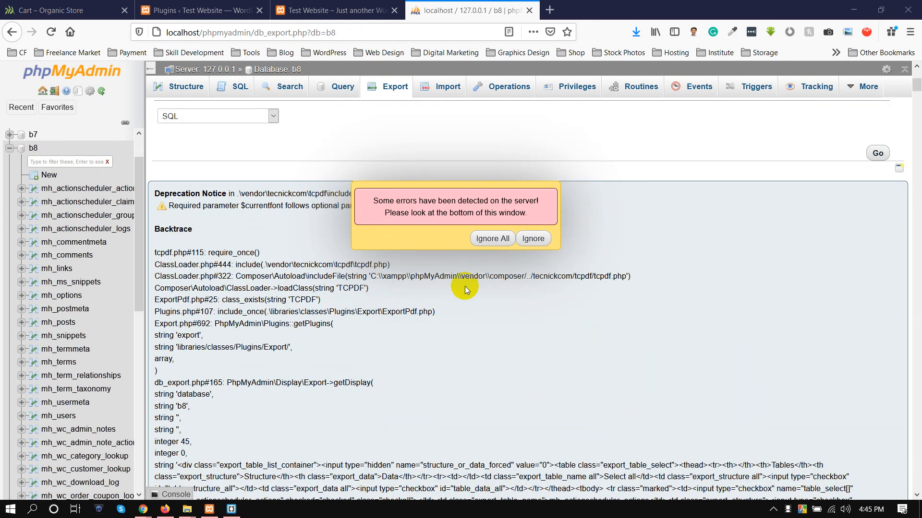
click(492, 237)
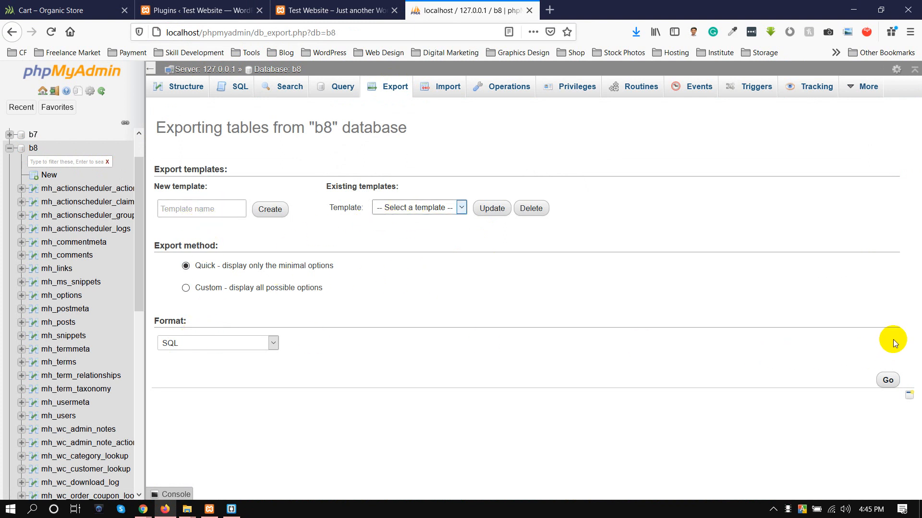
click(888, 379)
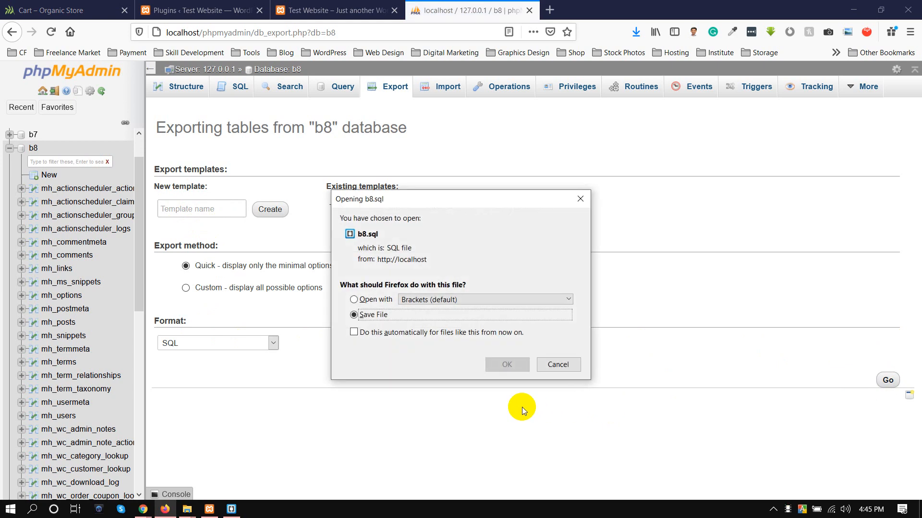
click(510, 365)
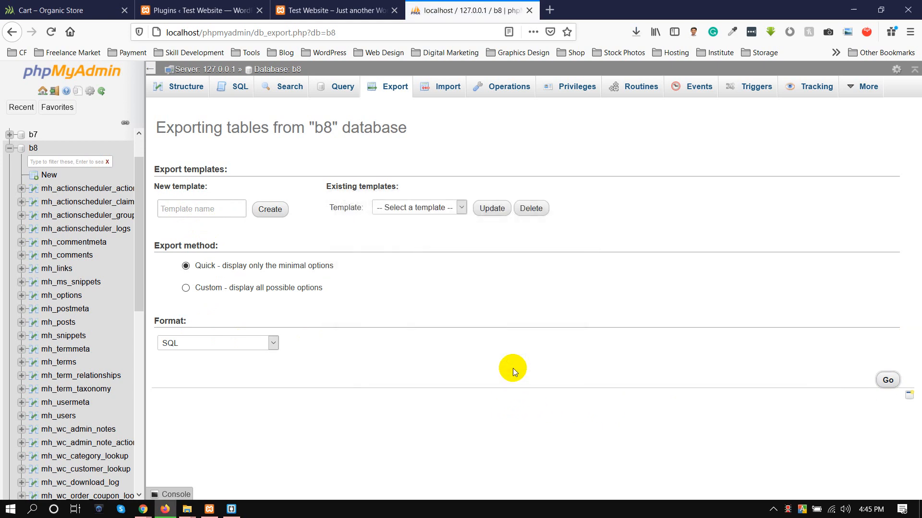
- Open the folder containing the downloaded b8.sql file, then close that window
click(636, 32)
click(627, 61)
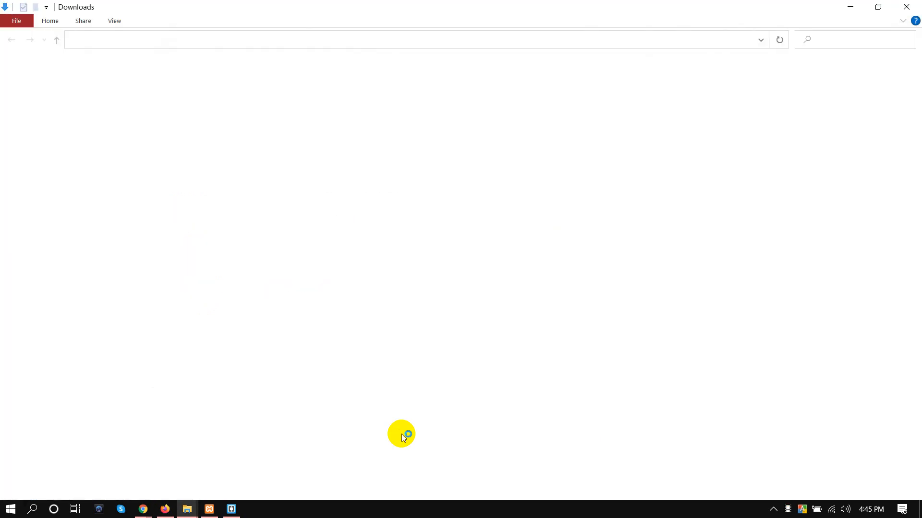
click(906, 6)
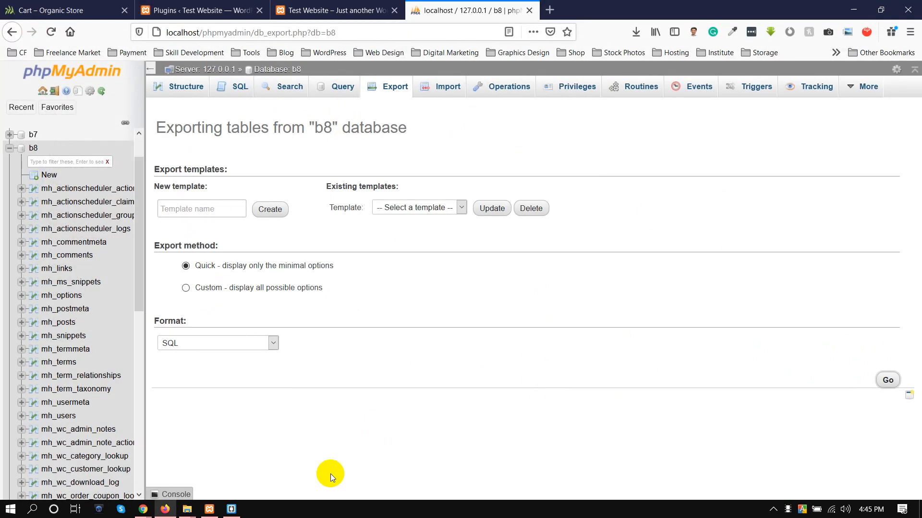
- Paste the exported b8.sql file into the Class 23 folder of WordPress Batch 08 on drive F
click(177, 515)
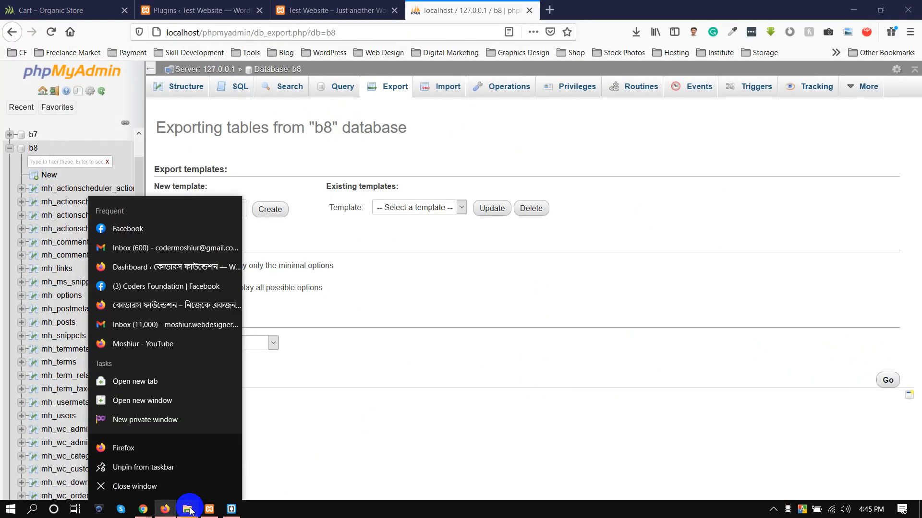
click(187, 509)
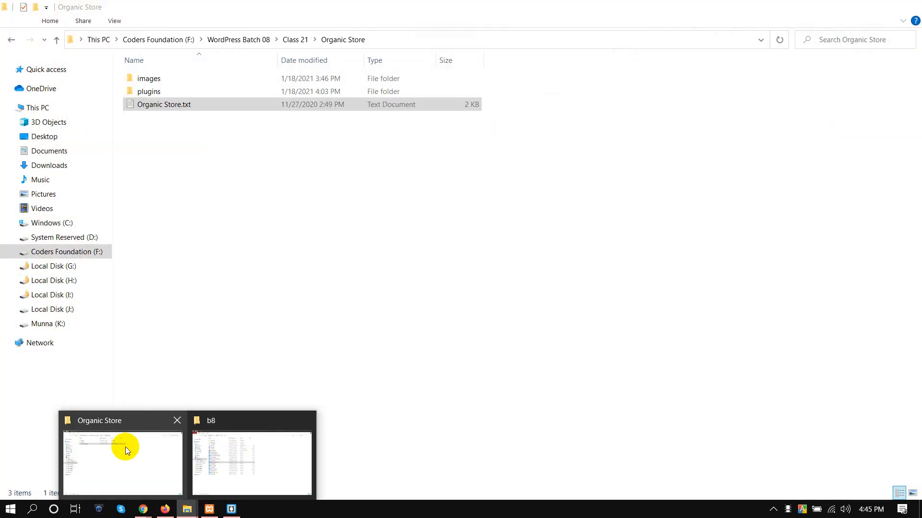
click(125, 447)
click(224, 38)
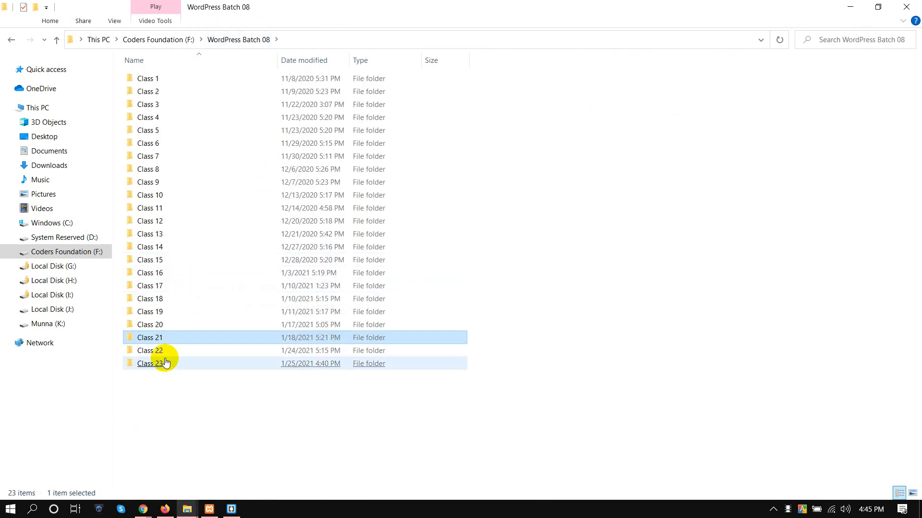
double_click(150, 364)
key(ctrl+v)
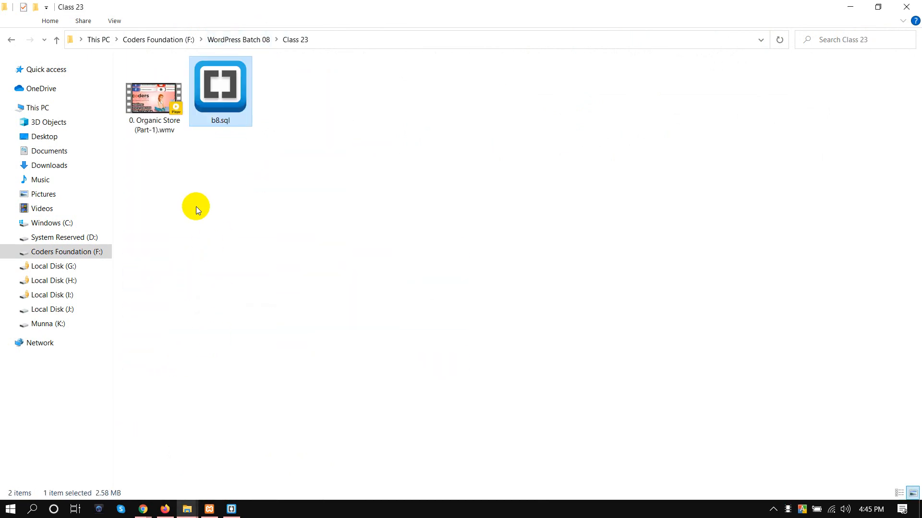
click(232, 236)
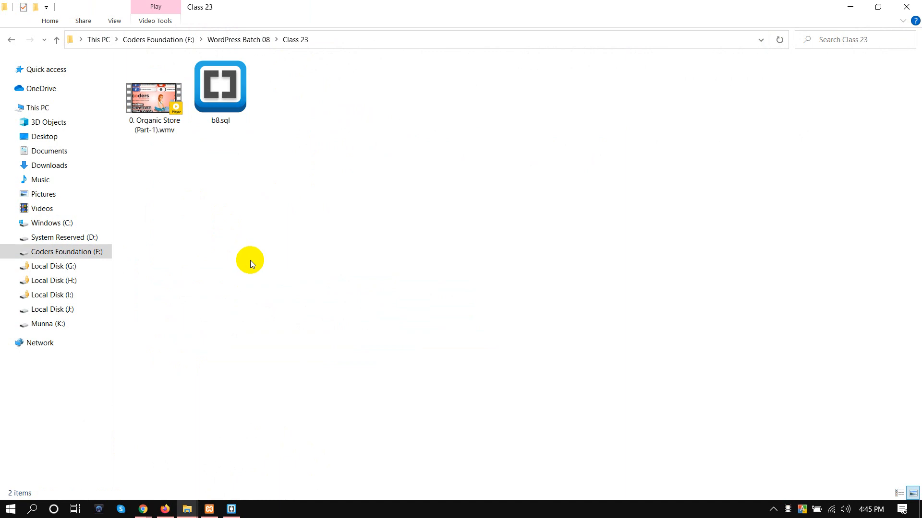
- Compress all files and folders in C:\xampp\htdocs\b8 into one zip archive
mouse_move(187, 509)
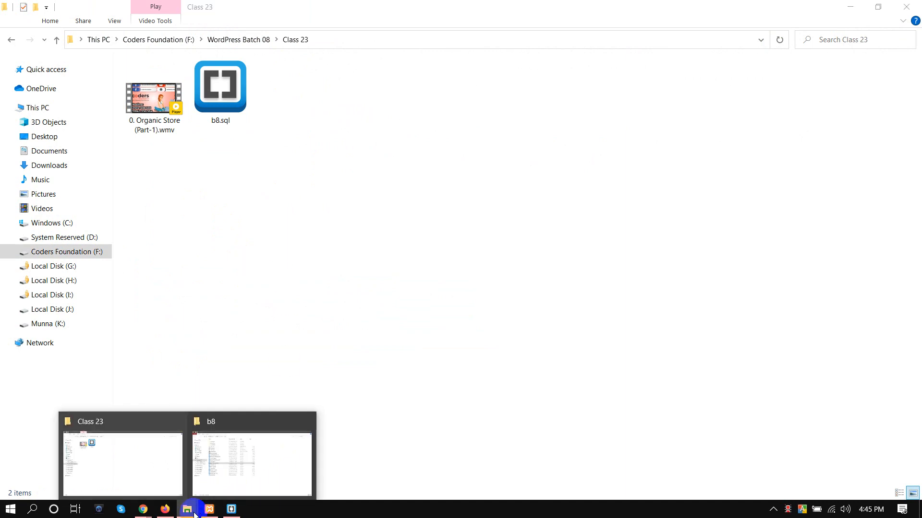
click(211, 467)
drag(257, 432, 239, 5)
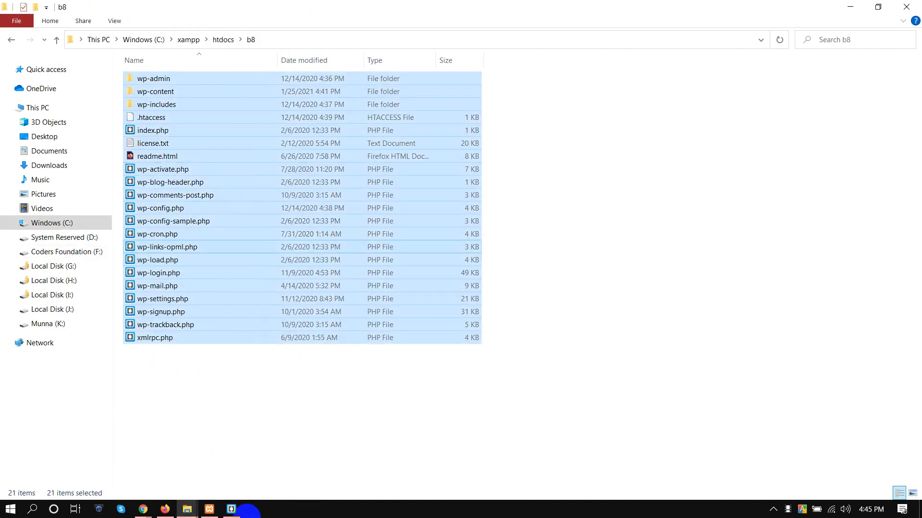
right_click(220, 104)
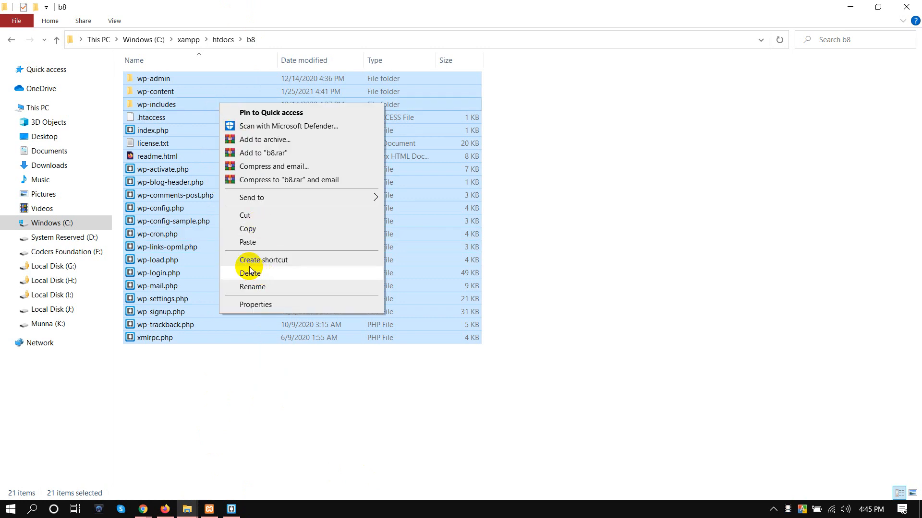
mouse_move(258, 197)
click(412, 211)
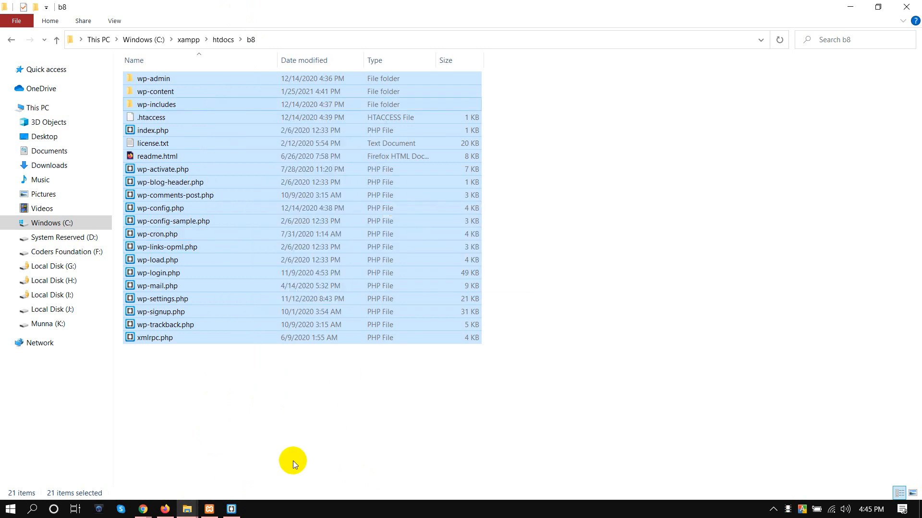
- Switch to Firefox and open the live domain's /cpanel address in a new tab
click(164, 509)
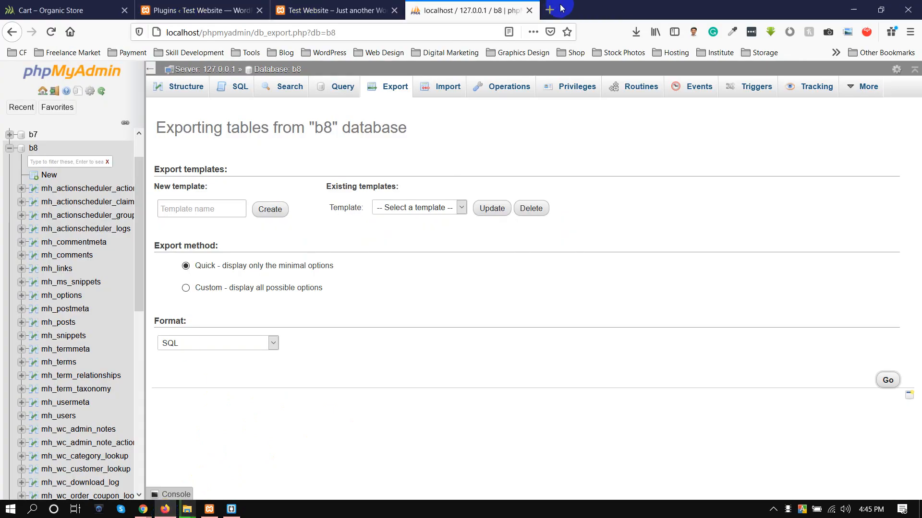
key(slash)
text(moshiur)
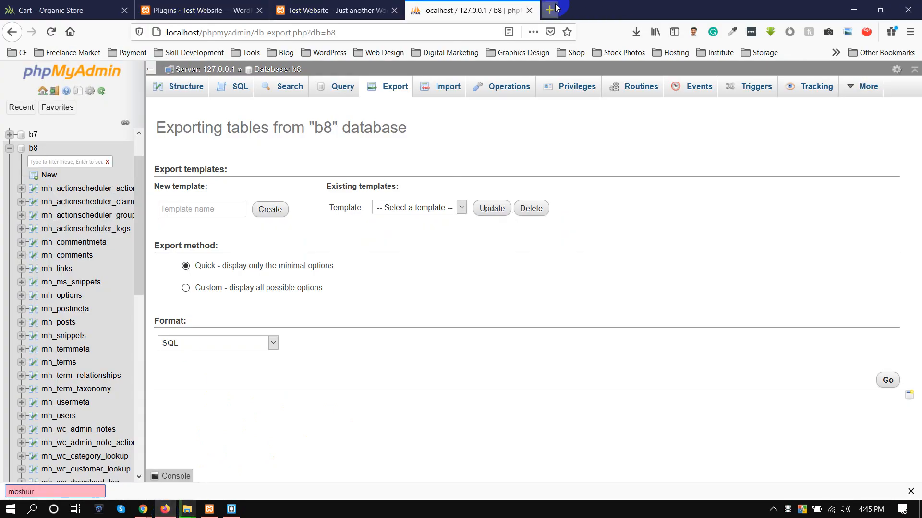
click(556, 7)
text(moshiur.dev/)
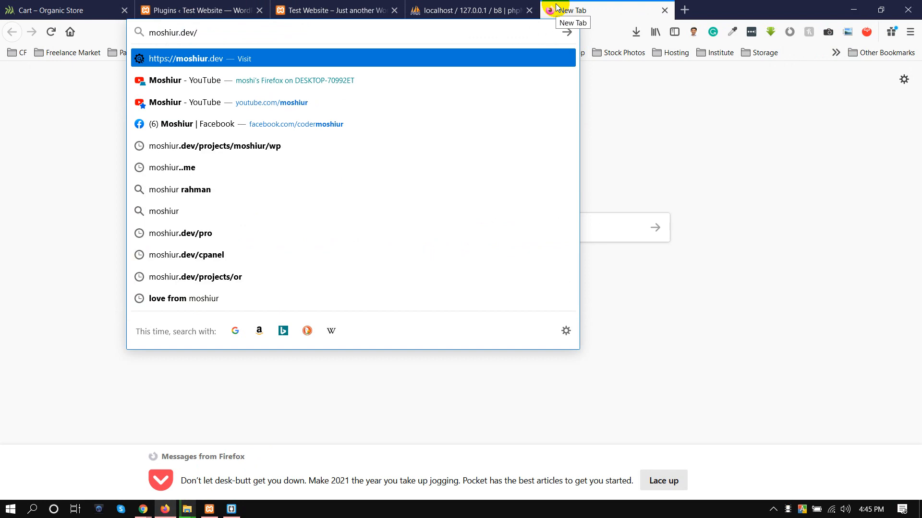
text(cpanel)
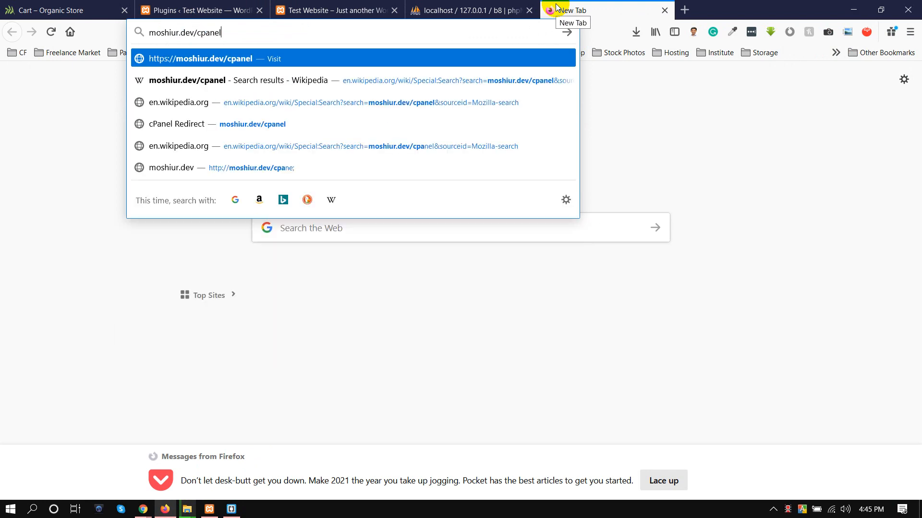
key(Return)
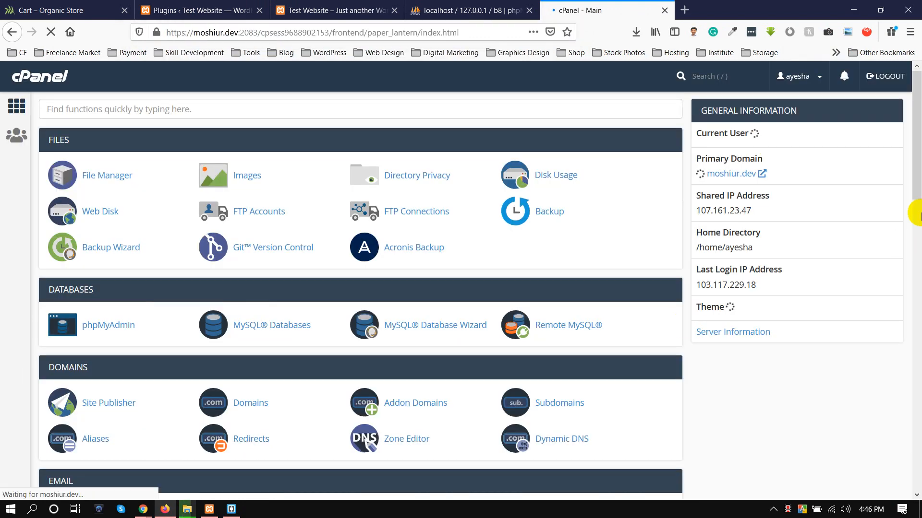
- Open the hosting File Manager and go to the b8 folder inside public_html
click(113, 176)
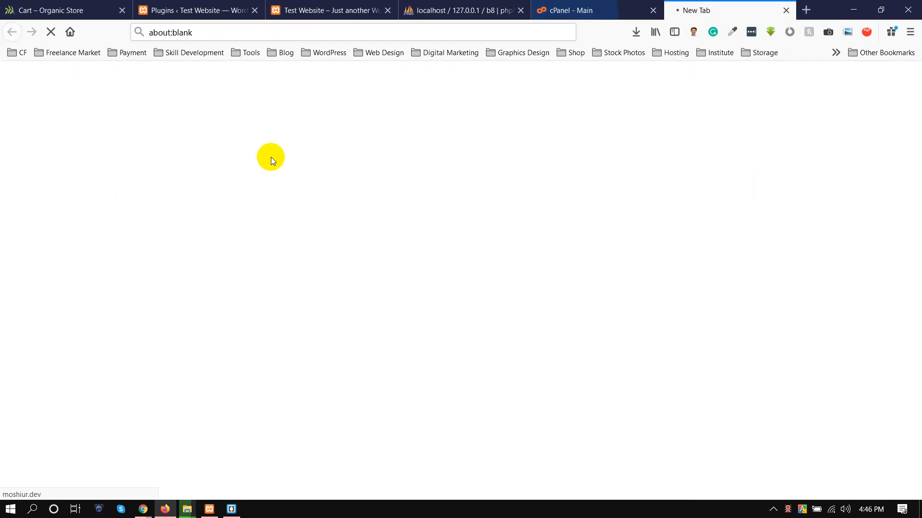
click(573, 5)
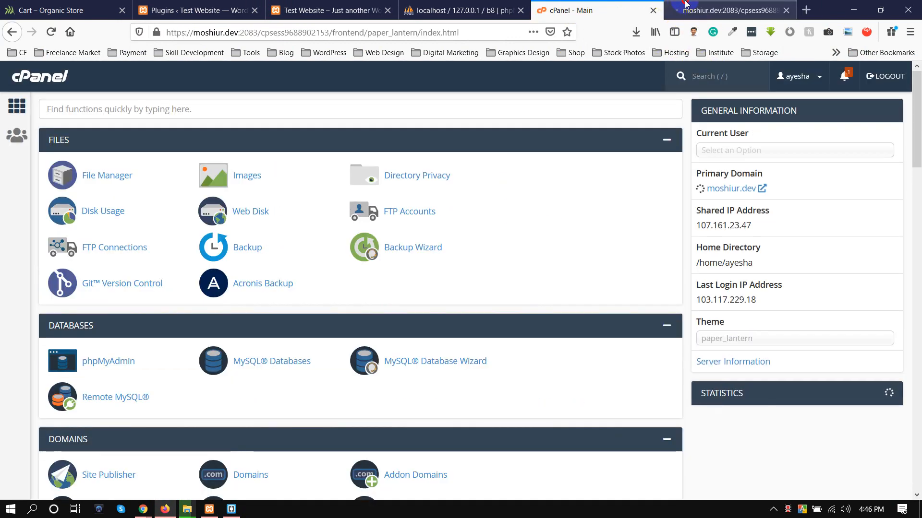
click(686, 5)
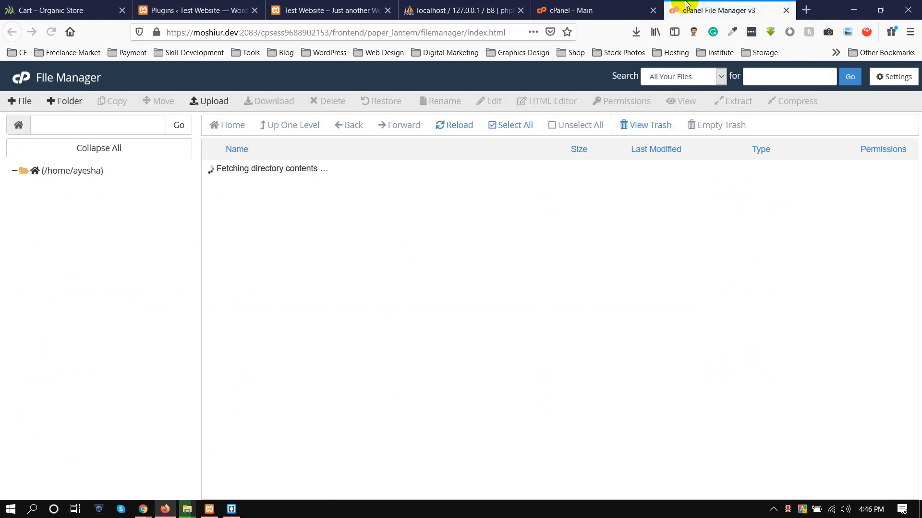
scroll(242, 437, down, 3)
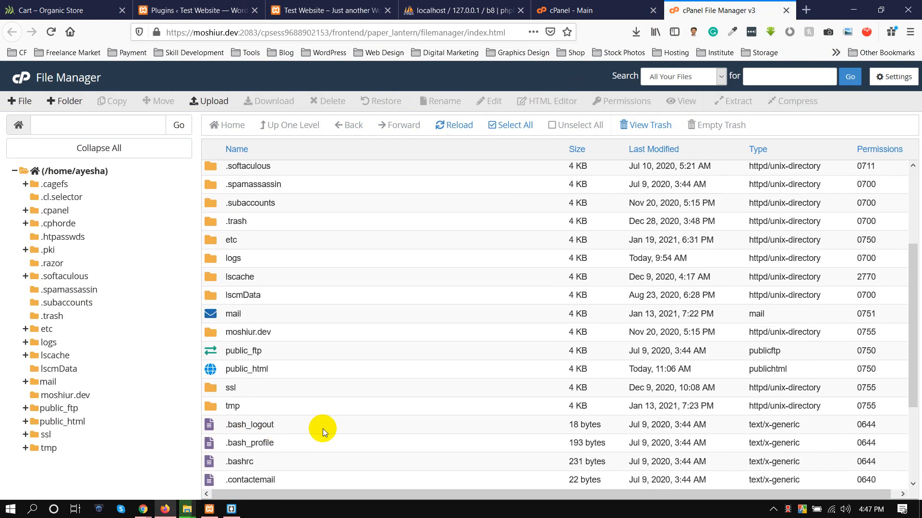
double_click(214, 370)
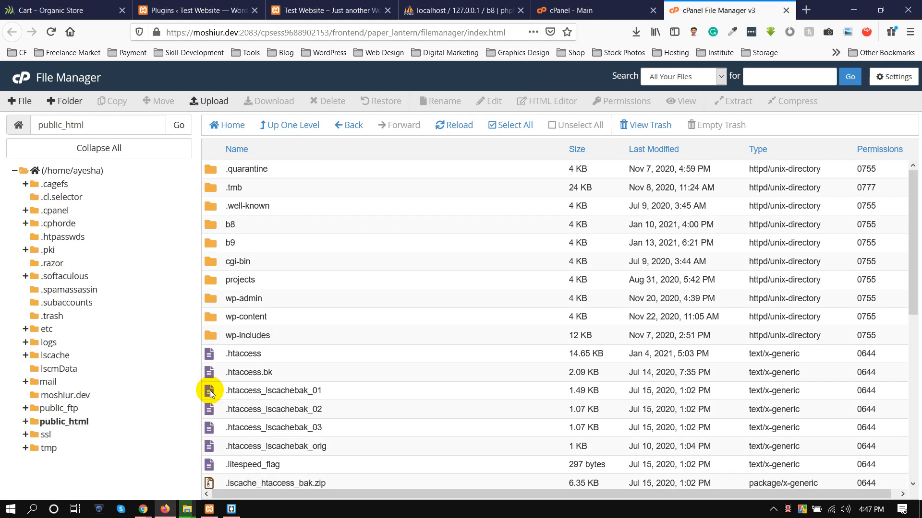
double_click(211, 226)
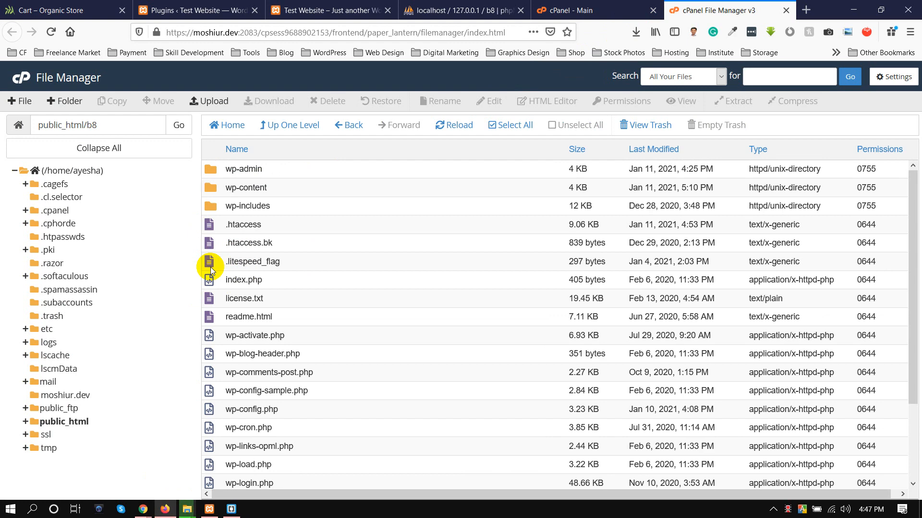
- Load the live domain's /b8/ address in a new tab to check the existing site, and return to the File Manager
click(810, 11)
text(moshiur.dev/)
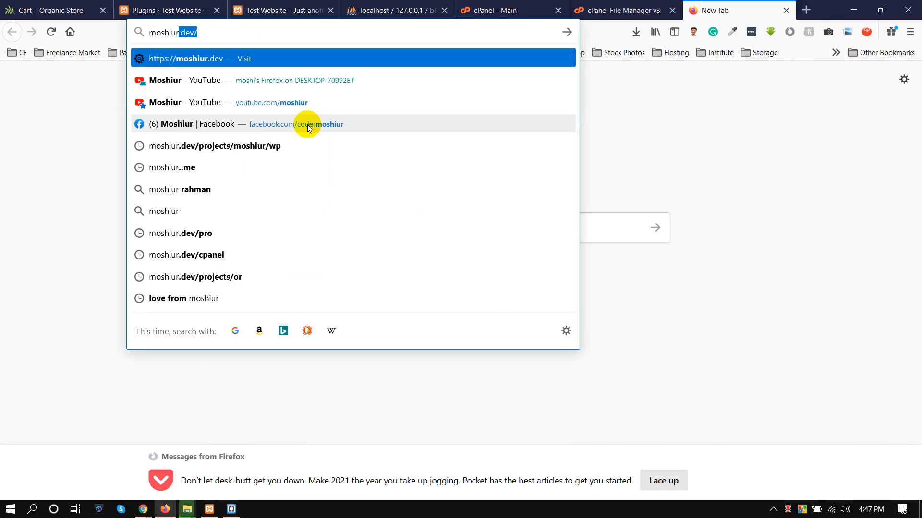
text(b8/)
key(Return)
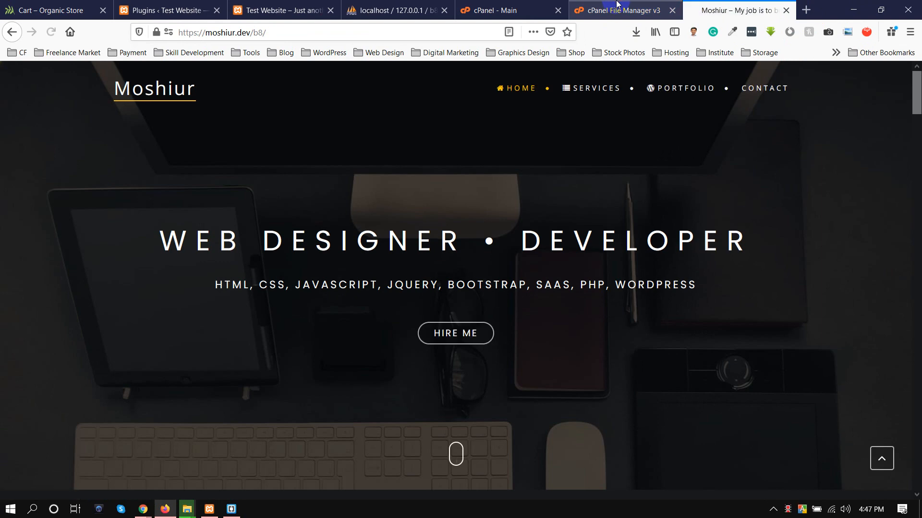
click(617, 5)
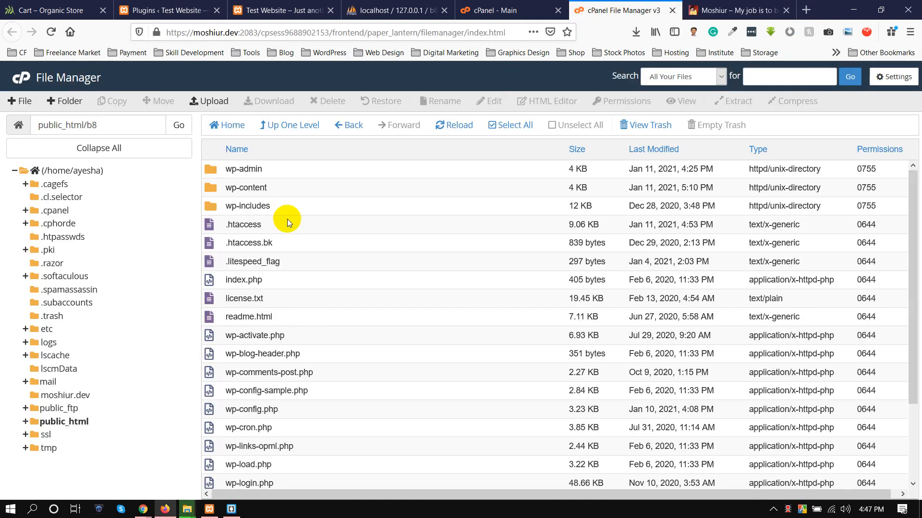
- Create and open a folder named b8os in public_html, and rename the local site archive as os.zip
click(283, 125)
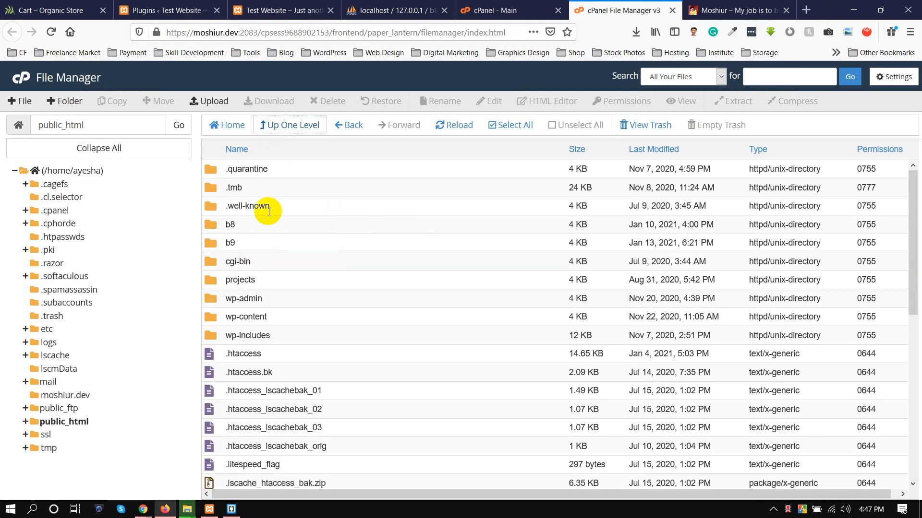
click(65, 100)
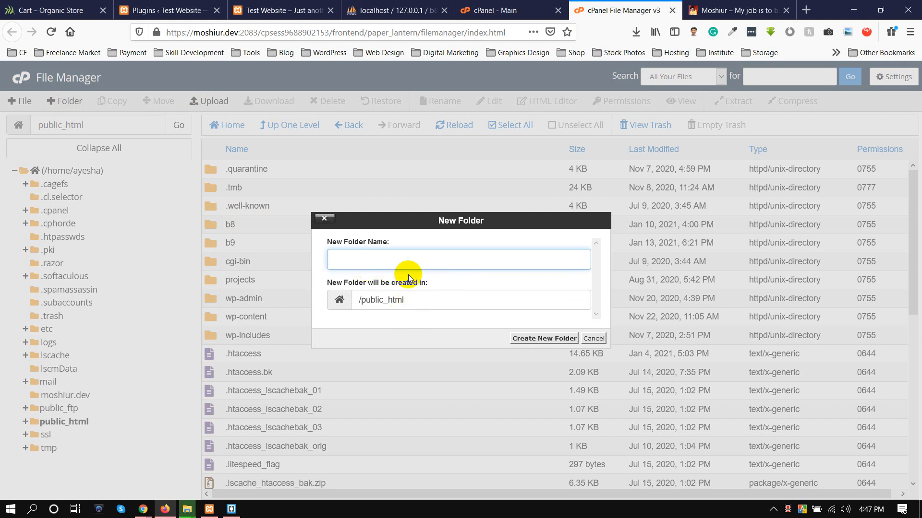
text(b8)
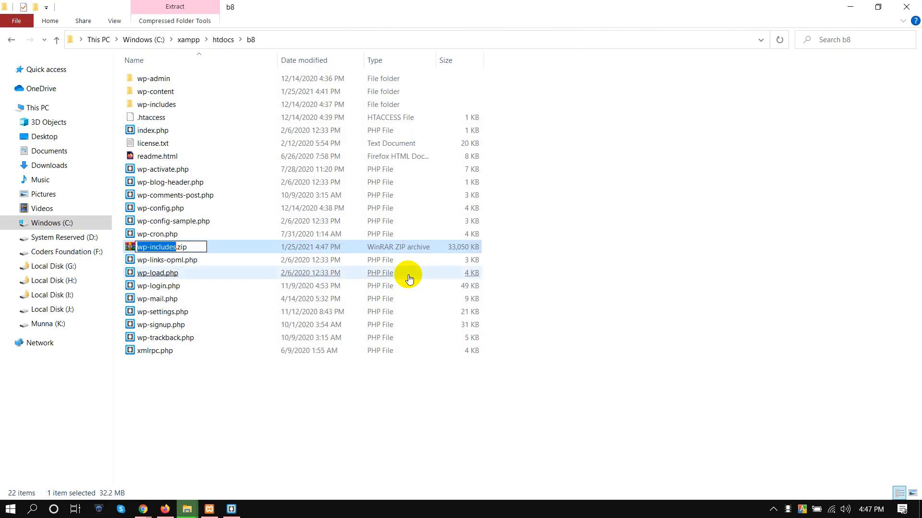
text(s)
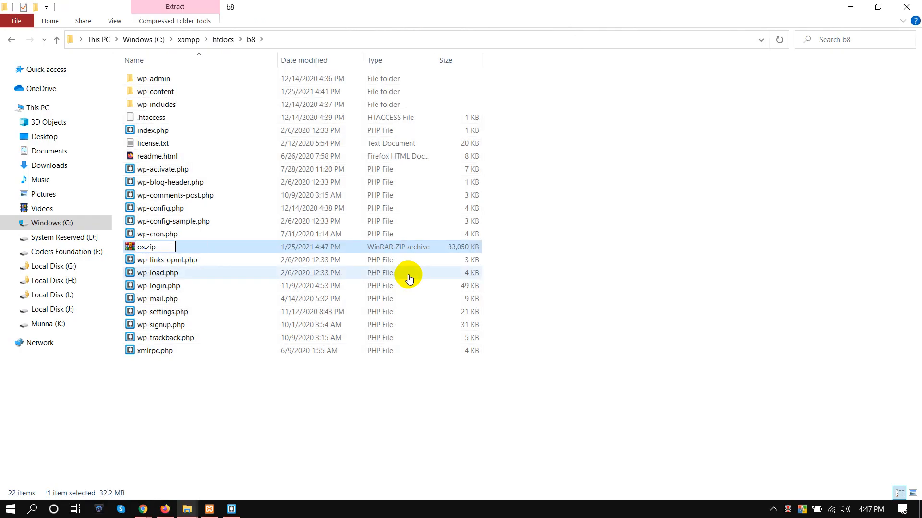
key(Return)
click(166, 510)
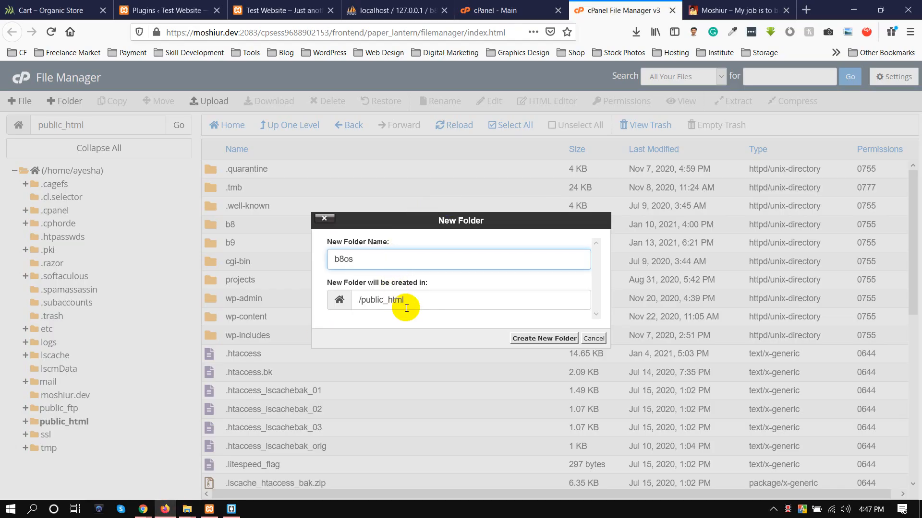
click(530, 339)
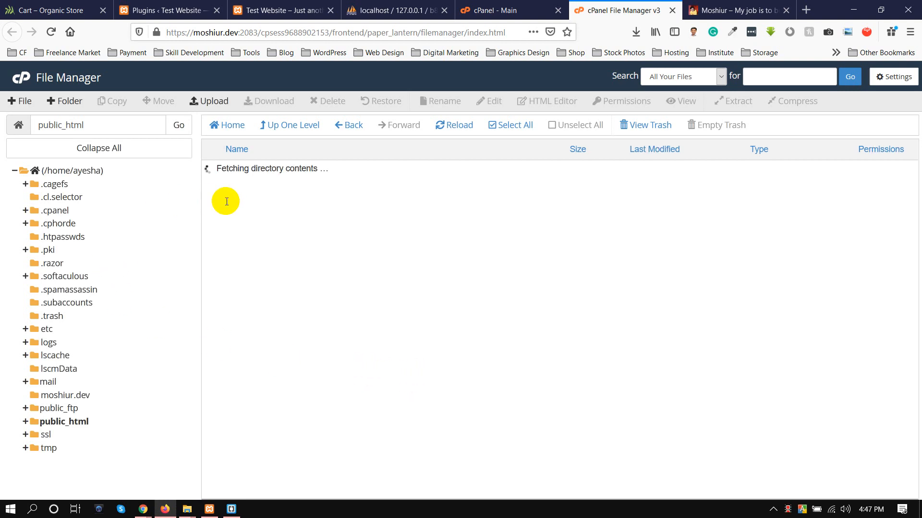
double_click(217, 245)
- Put os.zip from the local b8 site folder into the Class 23 folder beside b8.sql
click(231, 510)
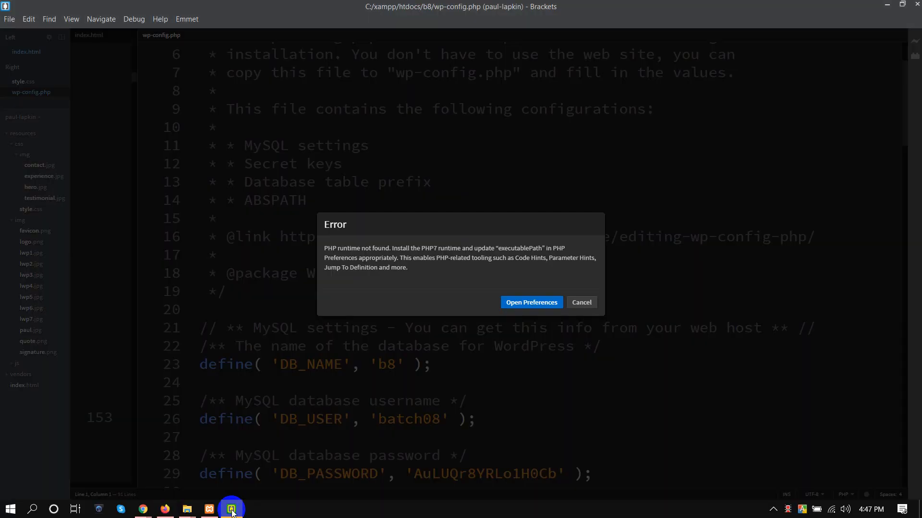
mouse_move(187, 508)
click(222, 461)
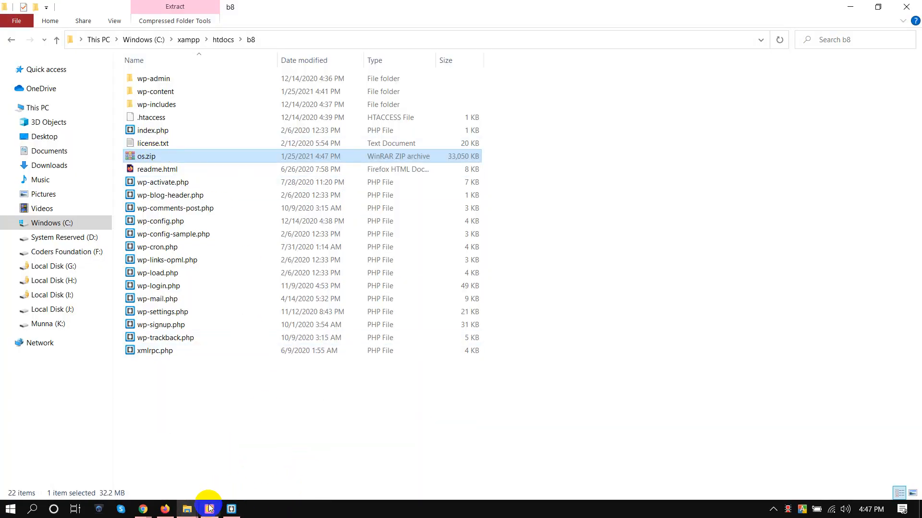
click(188, 508)
click(119, 443)
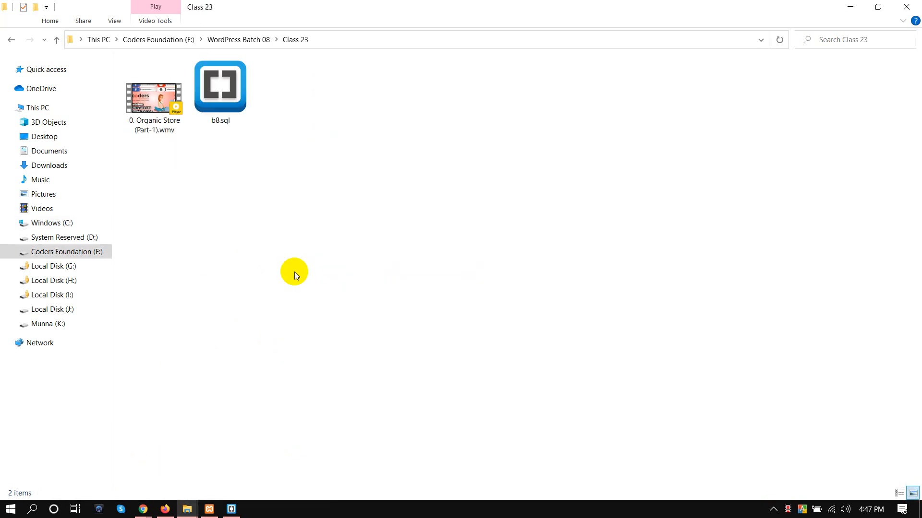
key(ctrl+v)
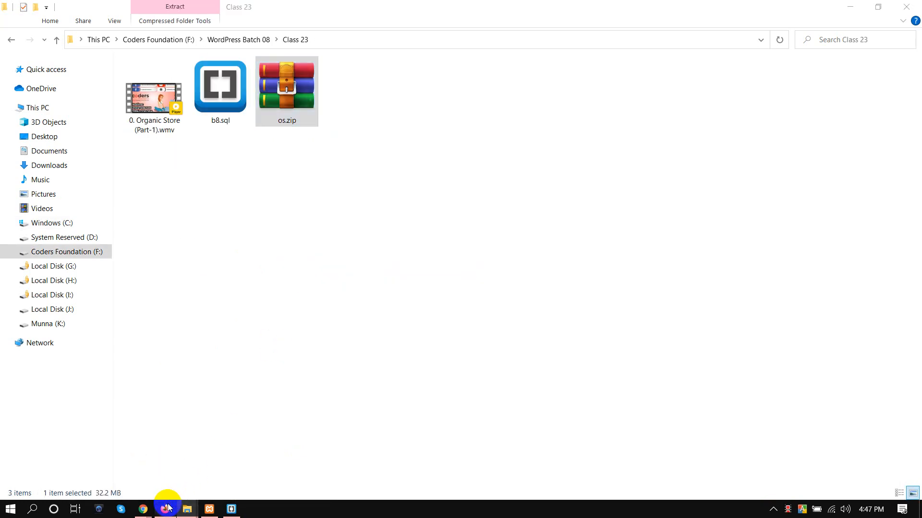
- Open the upload page for the b8os folder and upload os.zip from the Class 23 folder
click(165, 509)
click(206, 101)
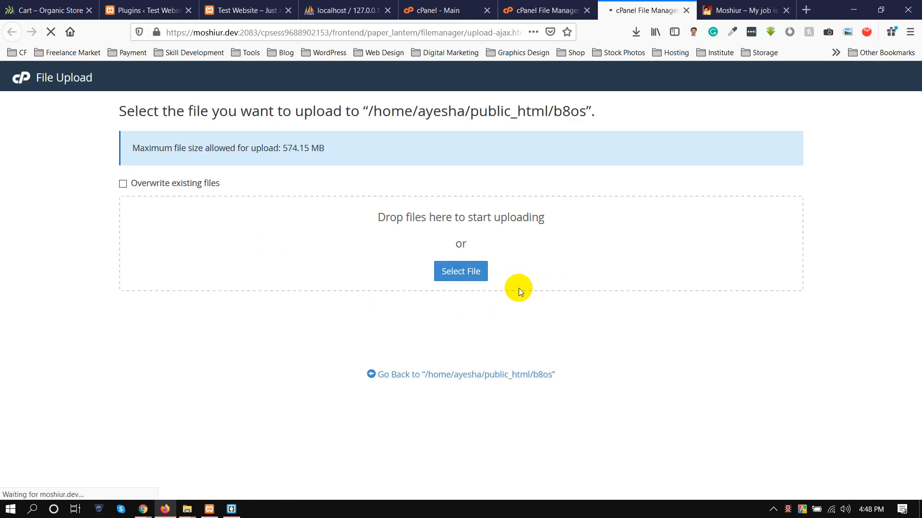
mouse_move(185, 509)
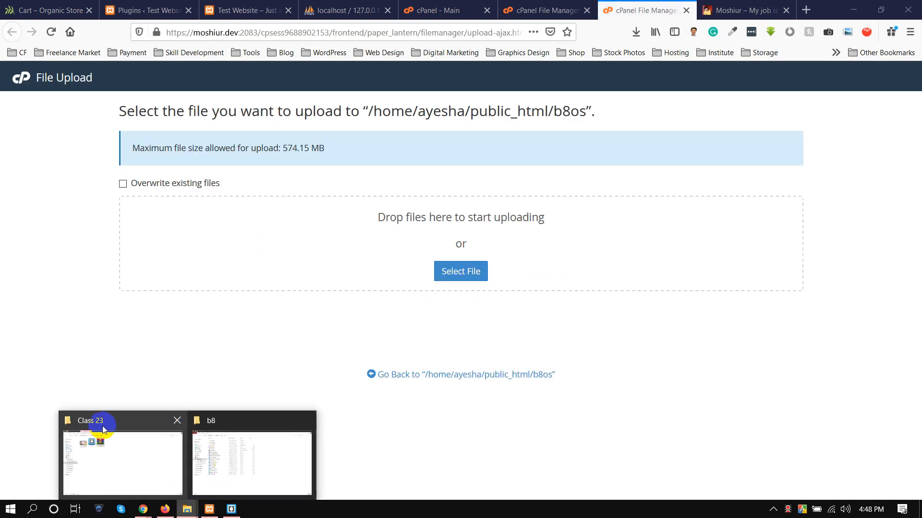
click(103, 425)
drag(286, 91, 378, 256)
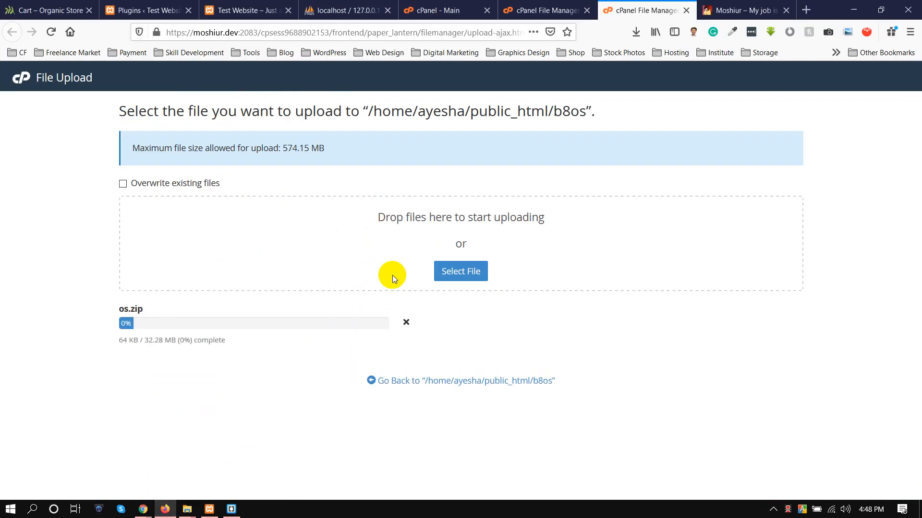
- Find MySQL Databases on the hosting control panel's main page and create a new database named b8os after the account prefix
click(423, 10)
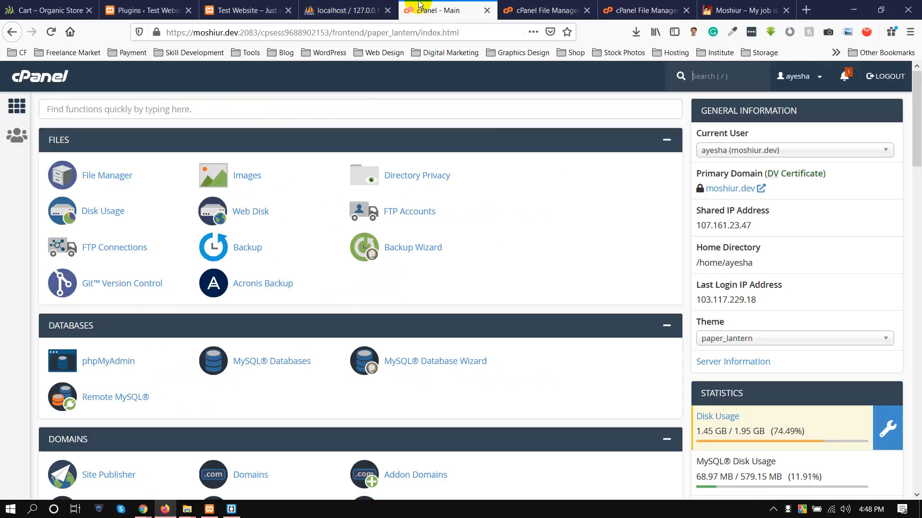
click(162, 107)
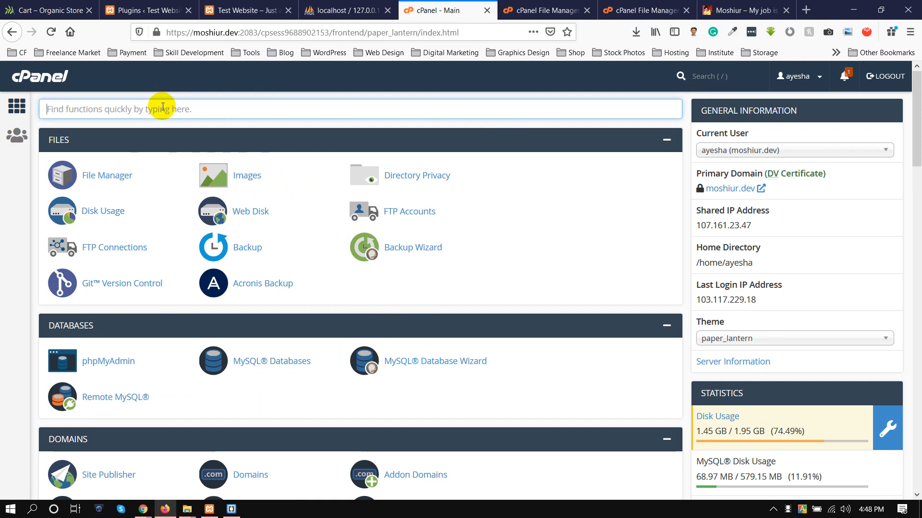
text(mysq)
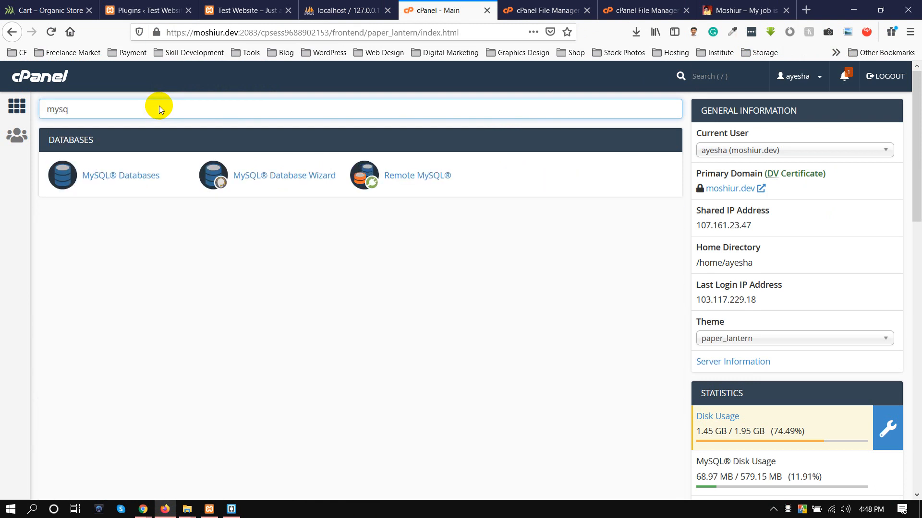
click(122, 176)
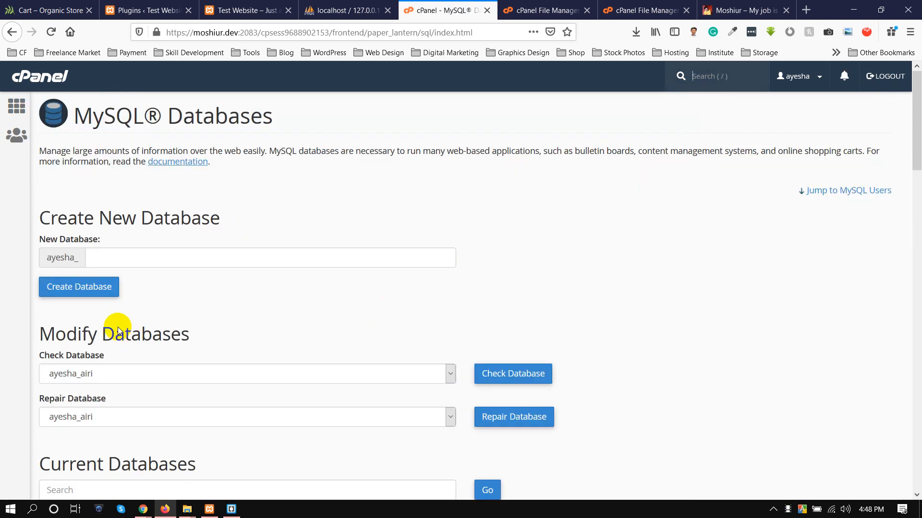
click(98, 254)
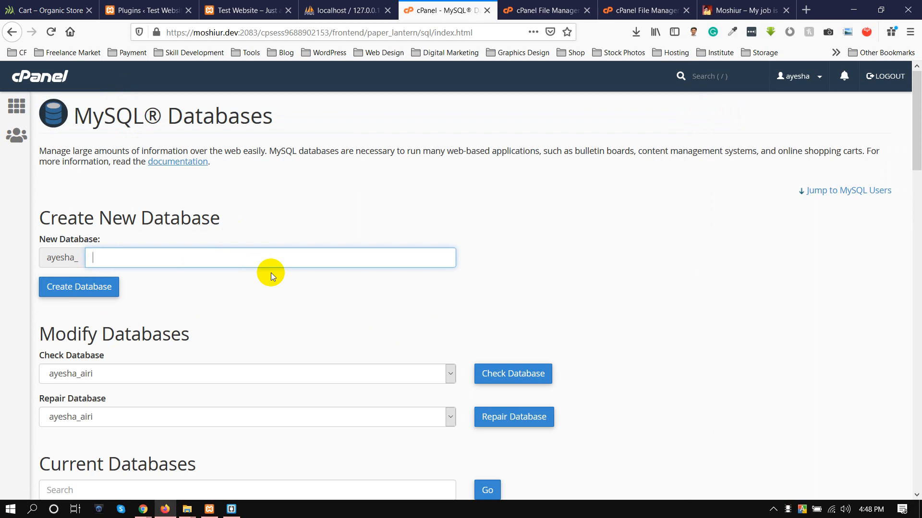
text(b8os)
click(113, 288)
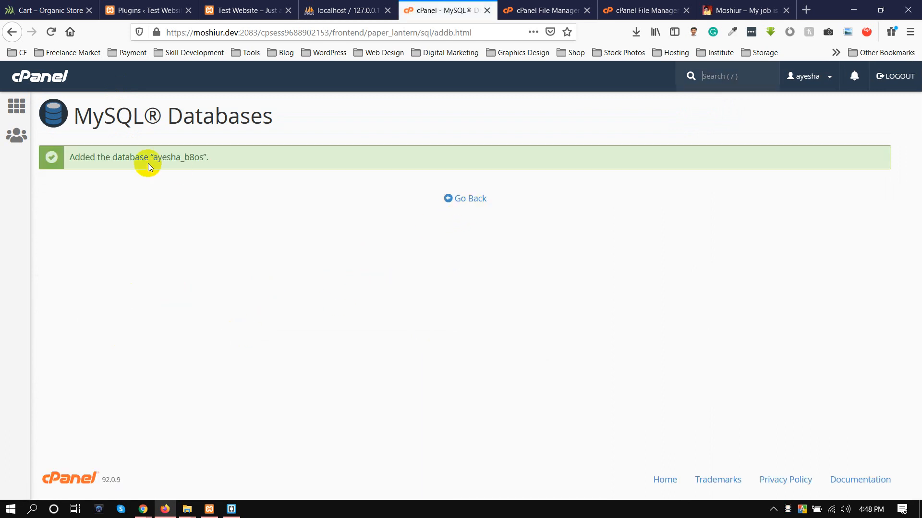
- Copy the new database's full name and create a text document named note'.txt in the Class 23 folder
drag(154, 157, 195, 158)
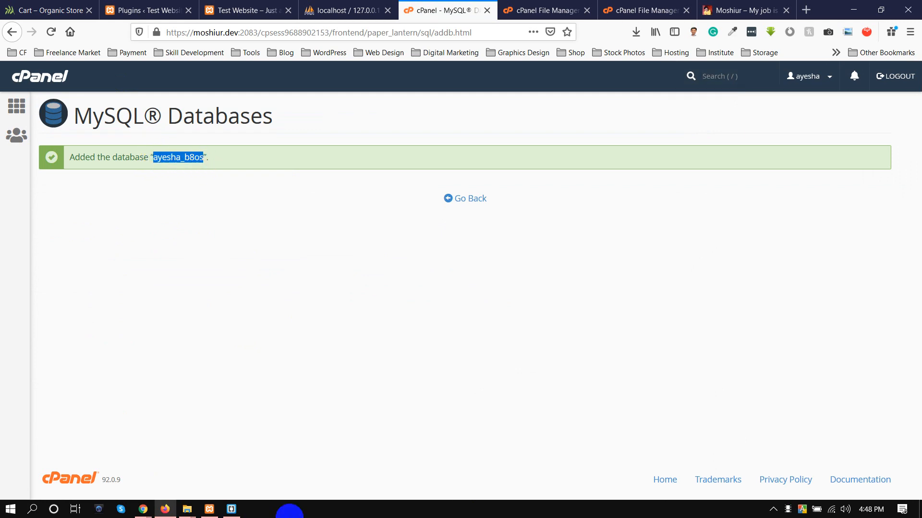
click(187, 510)
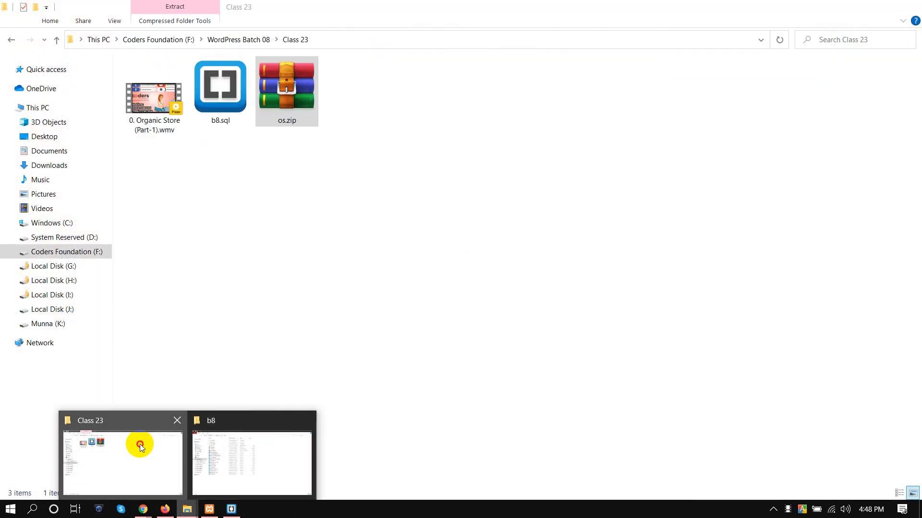
click(144, 443)
click(254, 39)
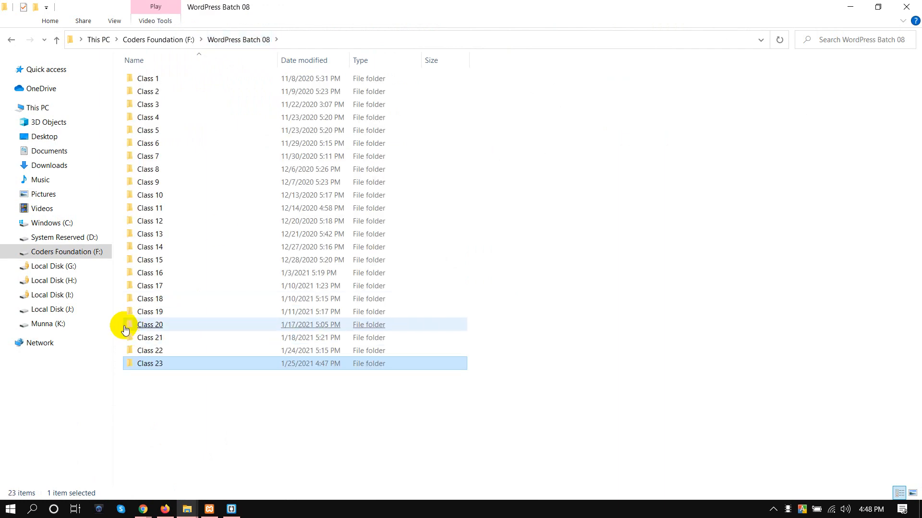
double_click(165, 362)
right_click(223, 221)
mouse_move(273, 409)
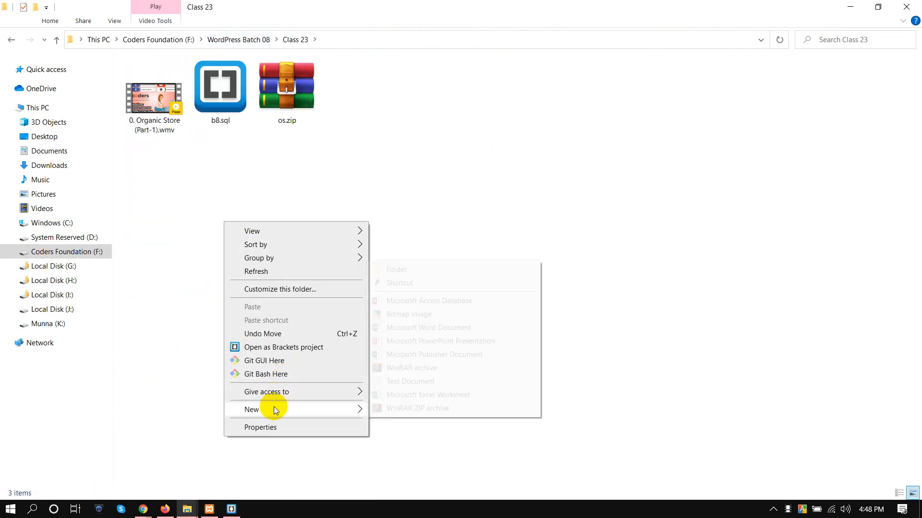
click(389, 380)
text(no)
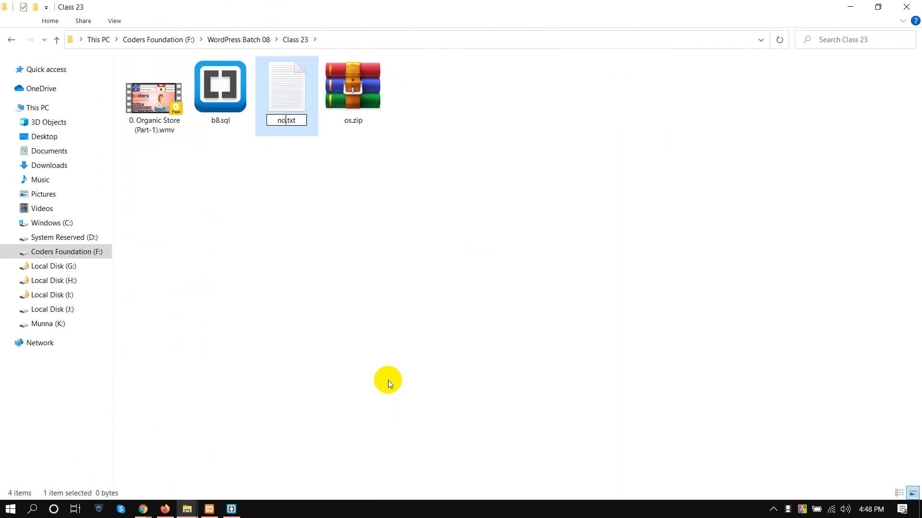
text(te')
key(Return)
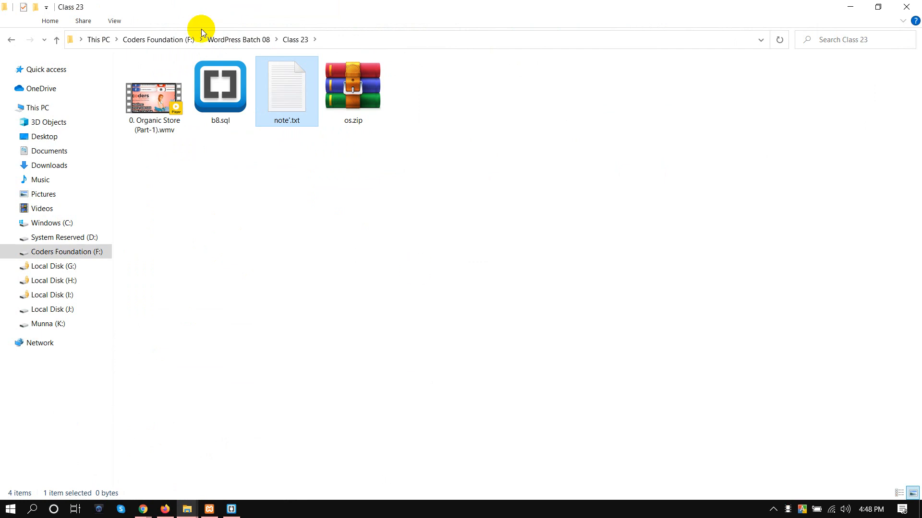
- Put the full database name, including its account prefix, in note'.txt and save the file
double_click(276, 89)
text(ayesha_b8os)
key(ctrl+s)
key(ctrl+a)
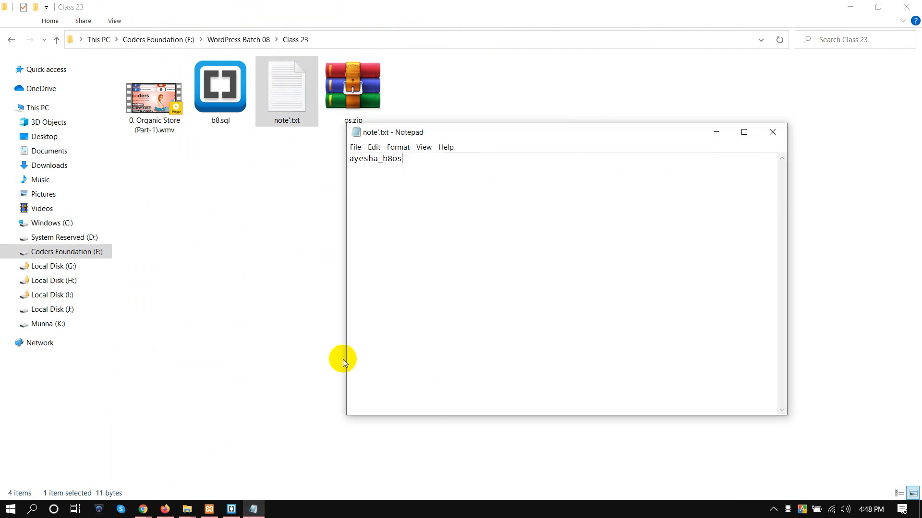
- Return to the MySQL Databases page in the browser and enter b8os as the new database user's username
click(165, 509)
click(456, 209)
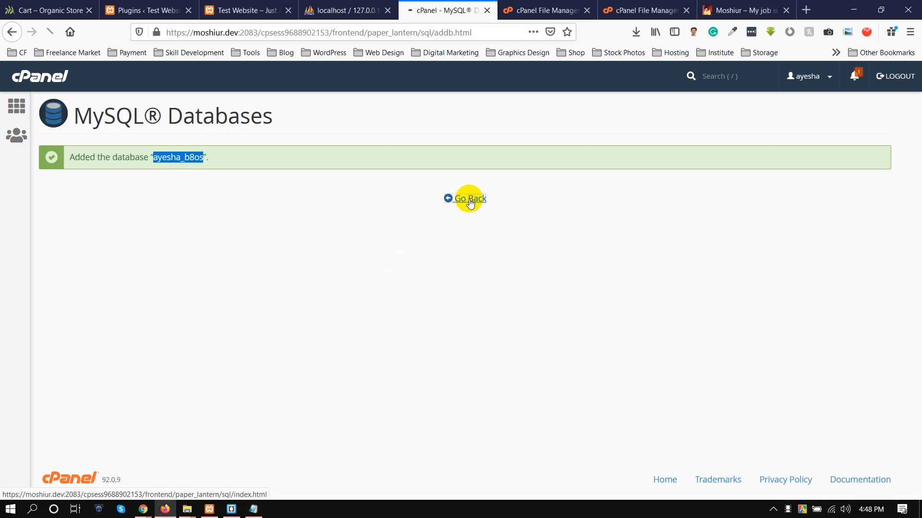
scroll(153, 312, down, 8)
scroll(146, 304, up, 10)
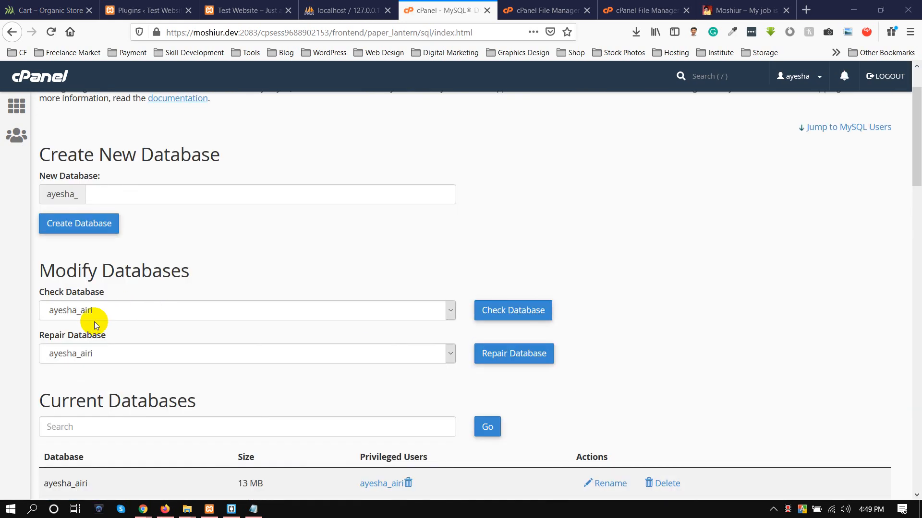
scroll(120, 313, down, 10)
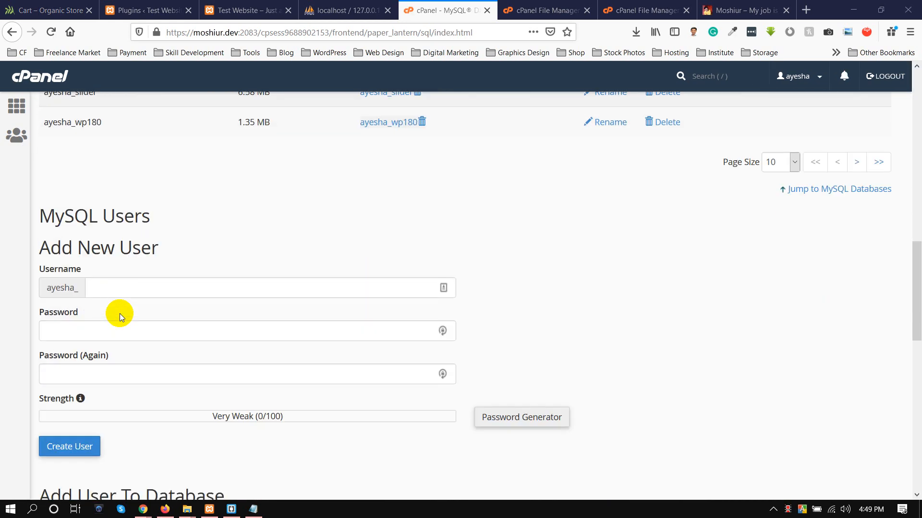
click(107, 299)
text(b8os)
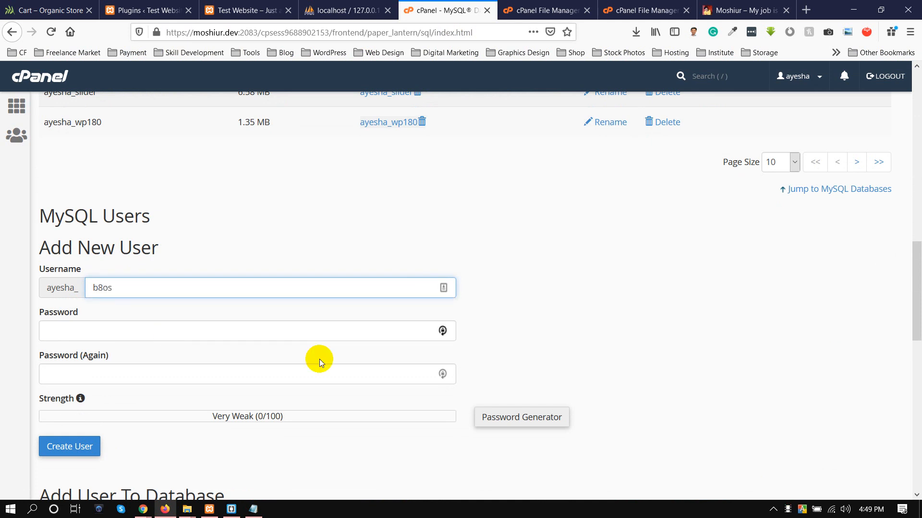
- Generate a password for the new database user, copy and apply it to both password fields, and record it in note'.txt
click(523, 418)
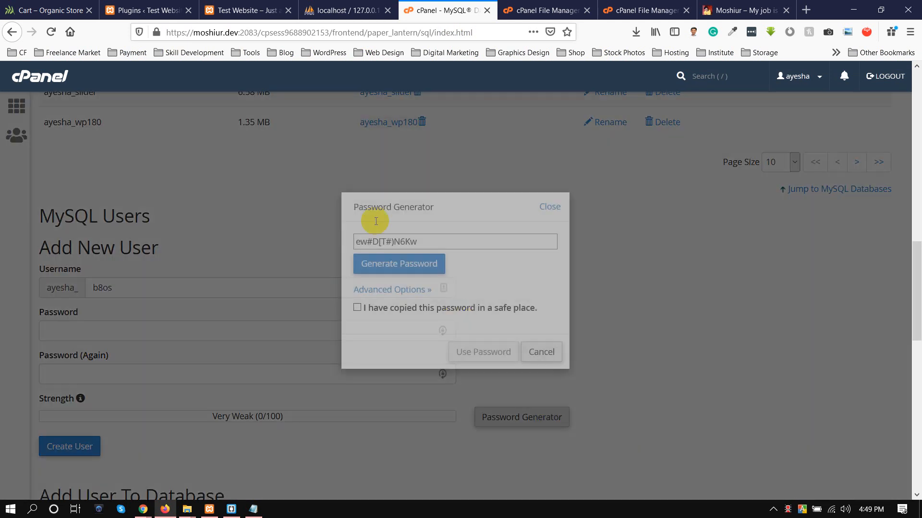
click(422, 311)
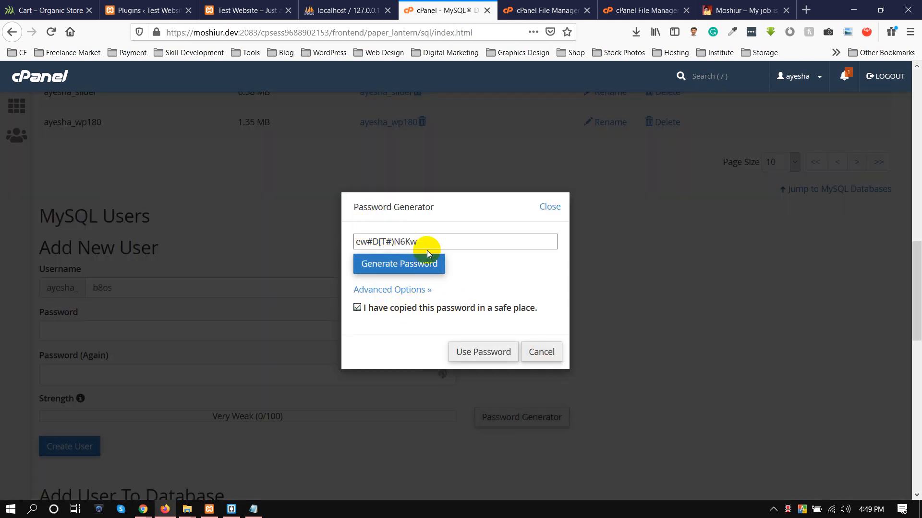
triple_click(426, 242)
click(446, 353)
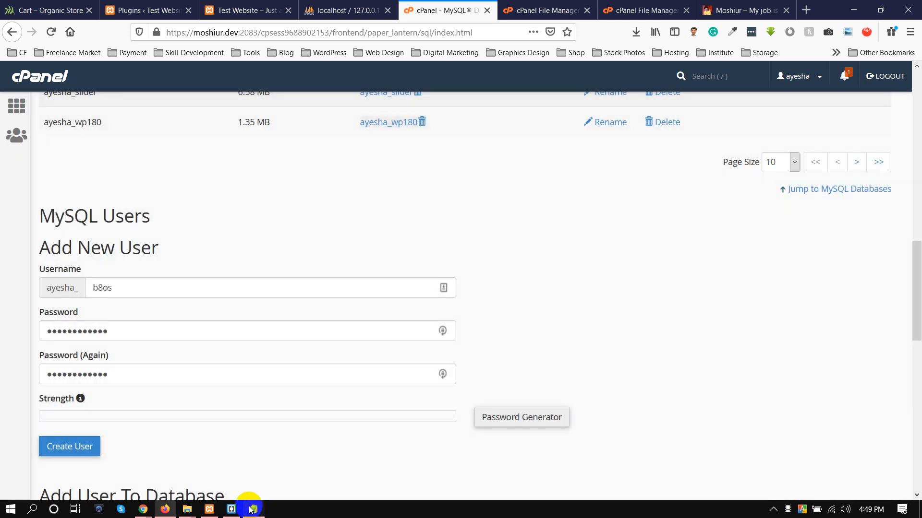
click(253, 509)
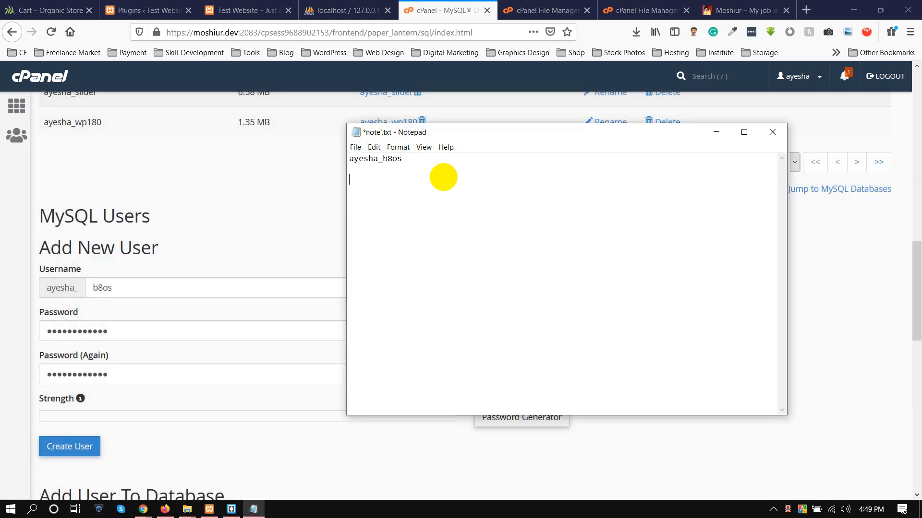
click(179, 267)
- Try to create the b8os database user and decline saving its login in the browser
click(75, 449)
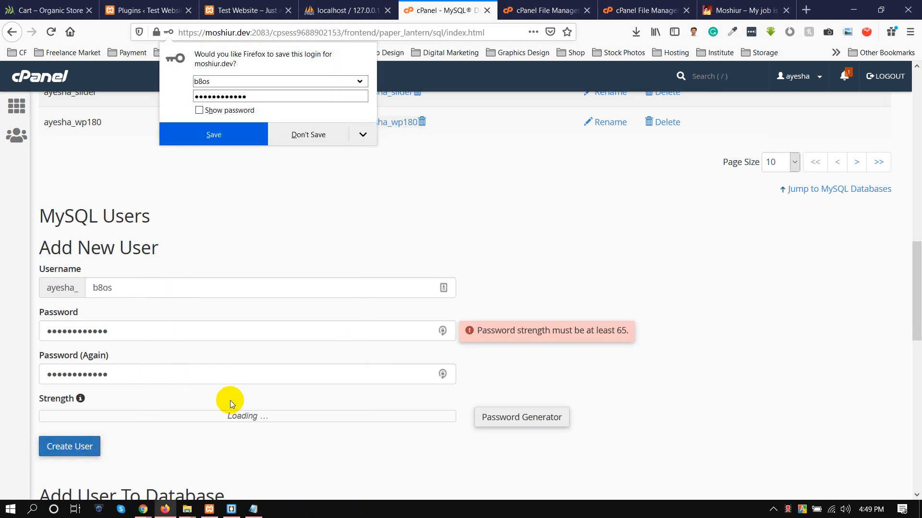
click(319, 137)
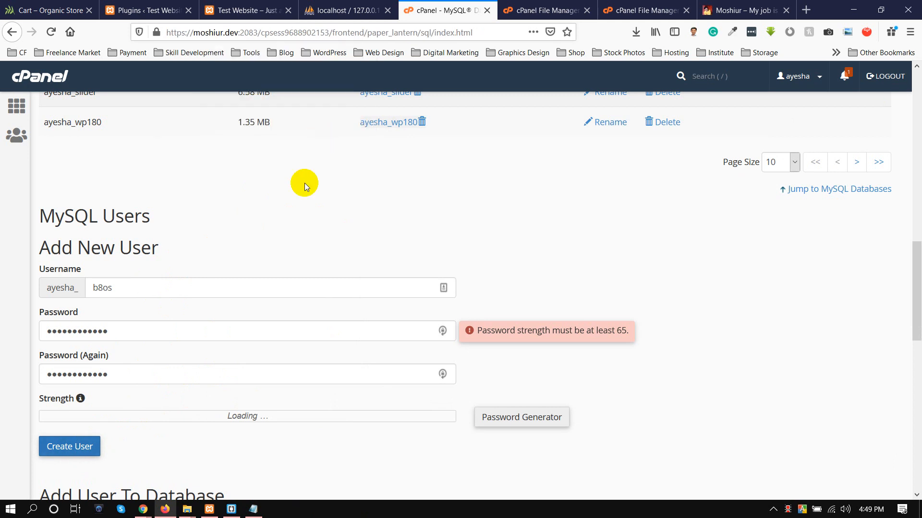
click(520, 417)
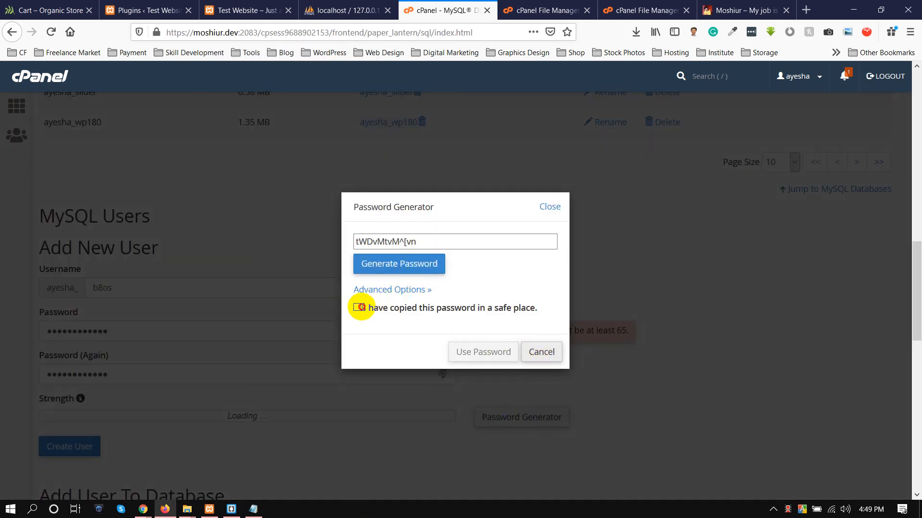
click(358, 308)
drag(432, 242, 194, 246)
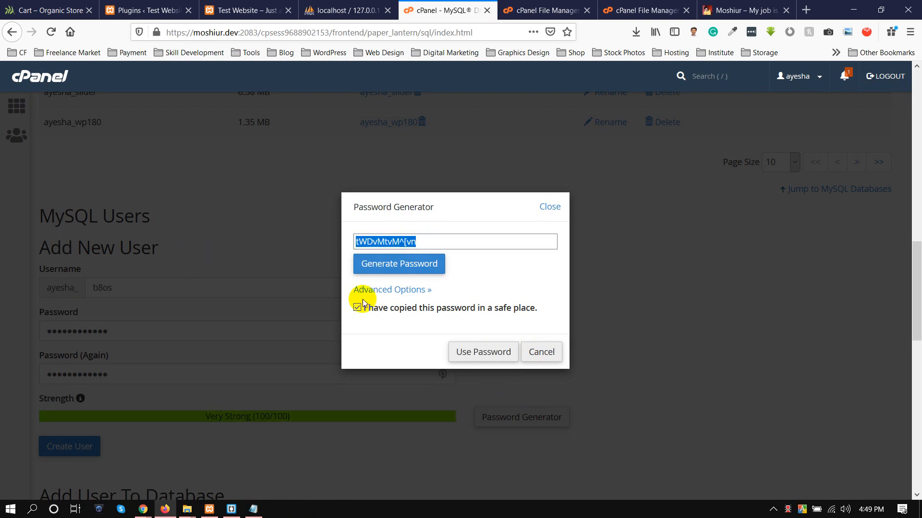
click(535, 352)
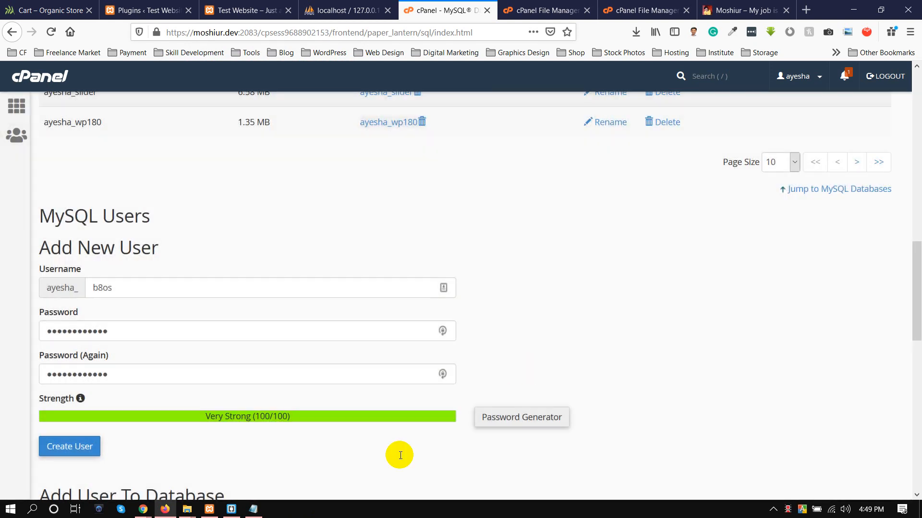
- Create the b8os database user with the applied password and review its strength rating
scroll(105, 395, down, 4)
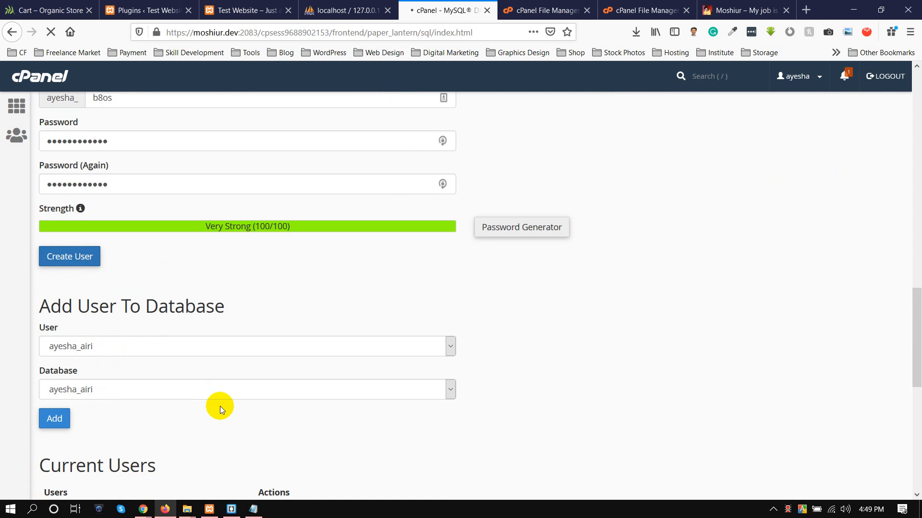
scroll(309, 305, up, 3)
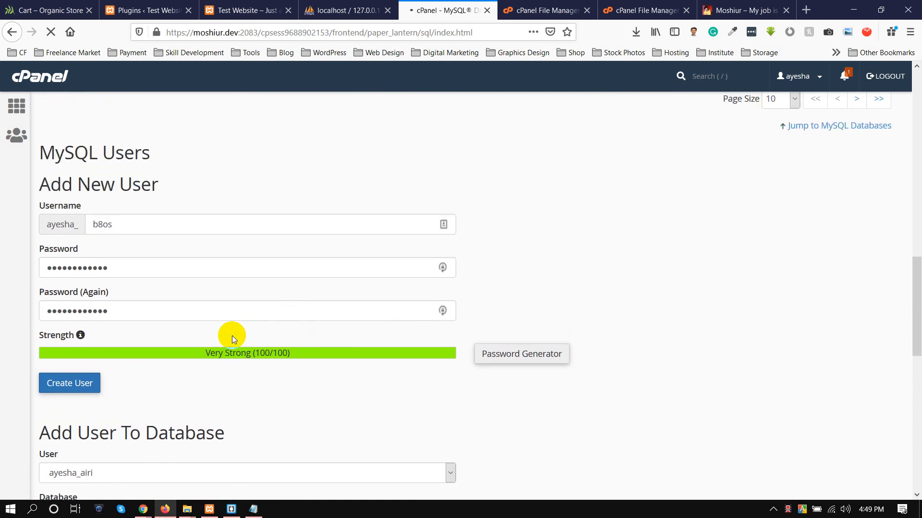
double_click(238, 354)
drag(239, 355, 254, 355)
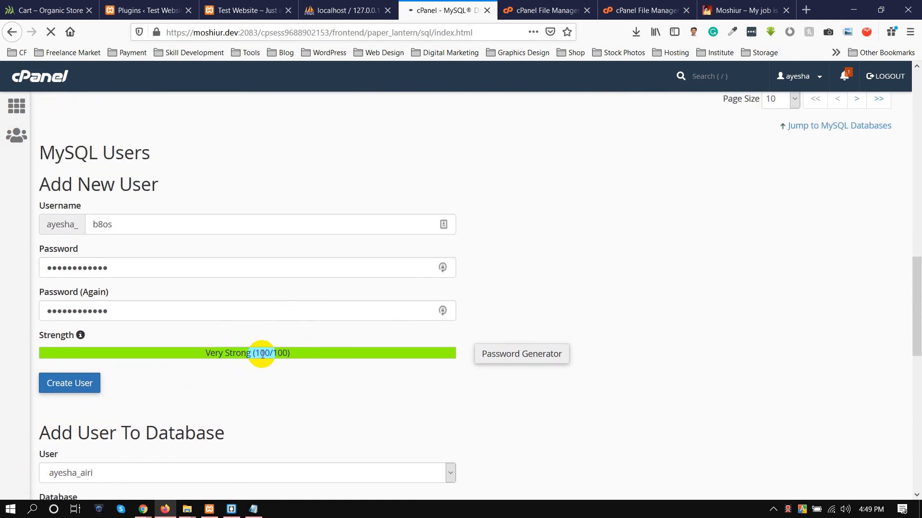
click(256, 510)
click(257, 510)
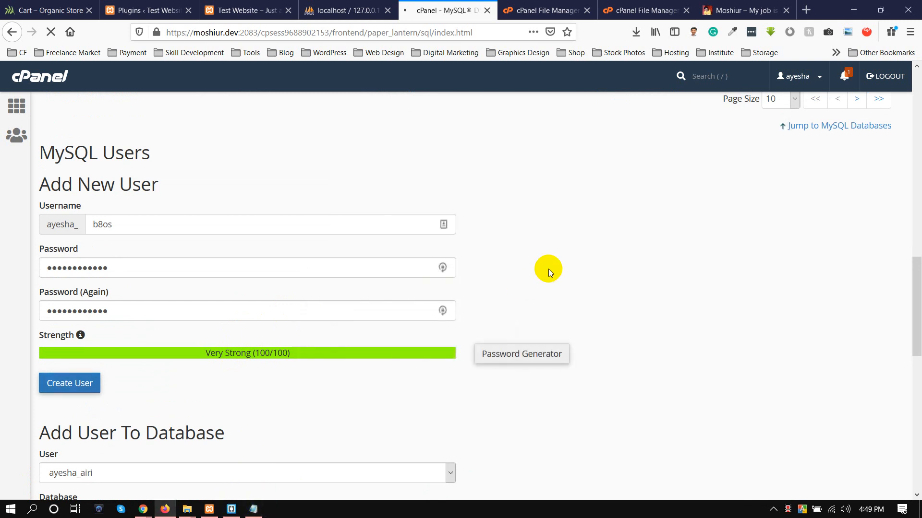
- Check the progress of the os.zip upload and return to the MySQL Databases page
click(554, 7)
click(631, 4)
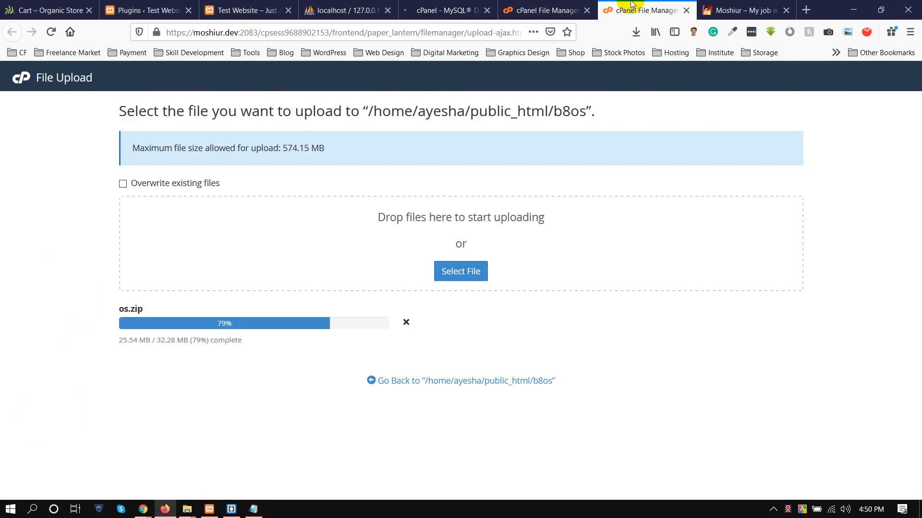
click(432, 6)
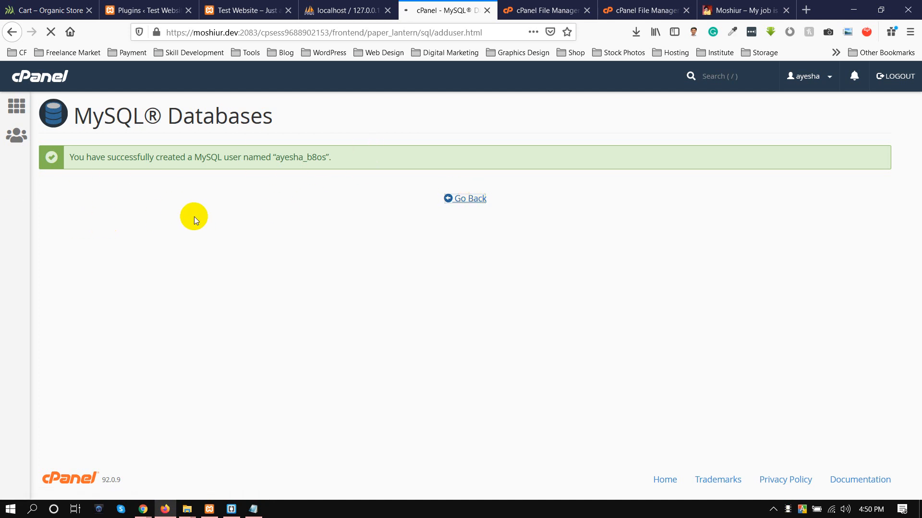
- Choose the b8os database for both the database check and the database repair
scroll(10, 297, down, 3)
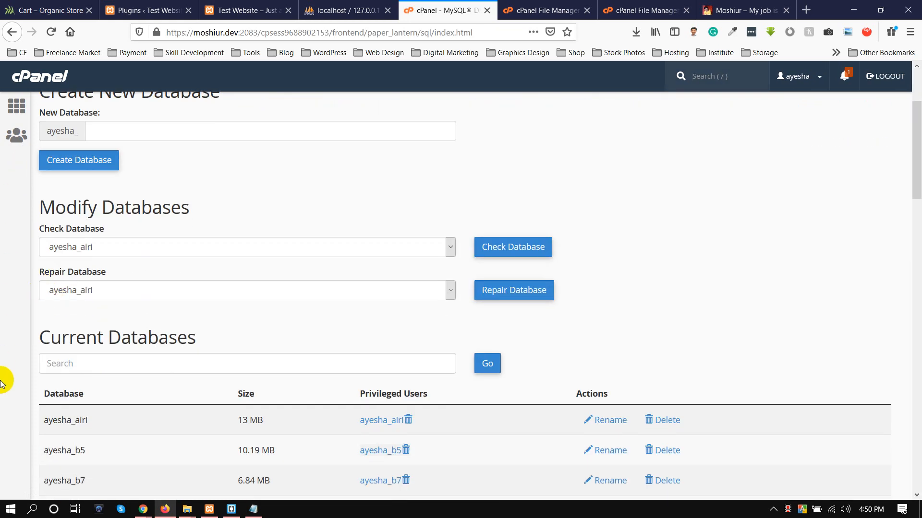
click(91, 249)
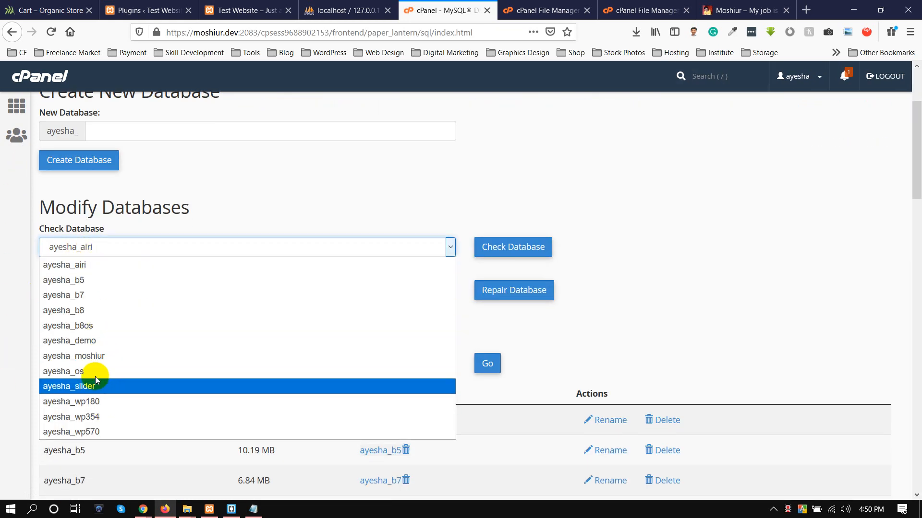
click(93, 330)
click(92, 288)
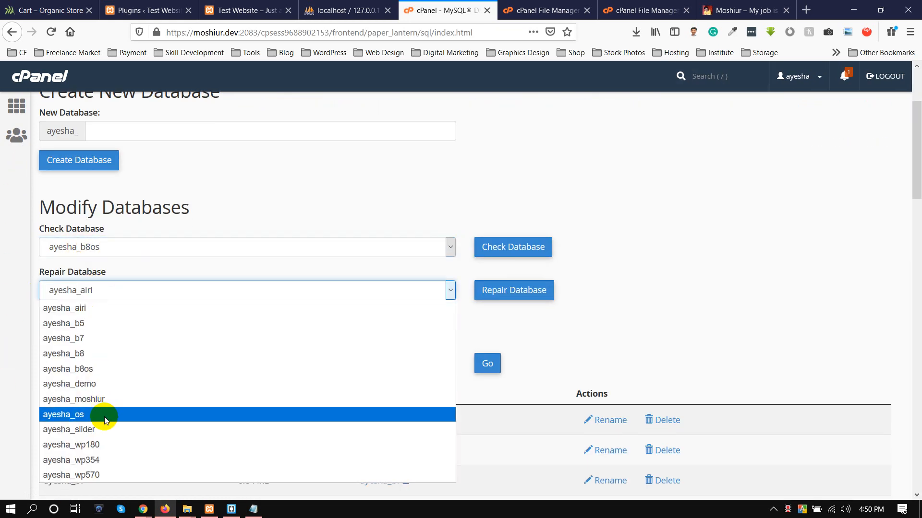
click(93, 370)
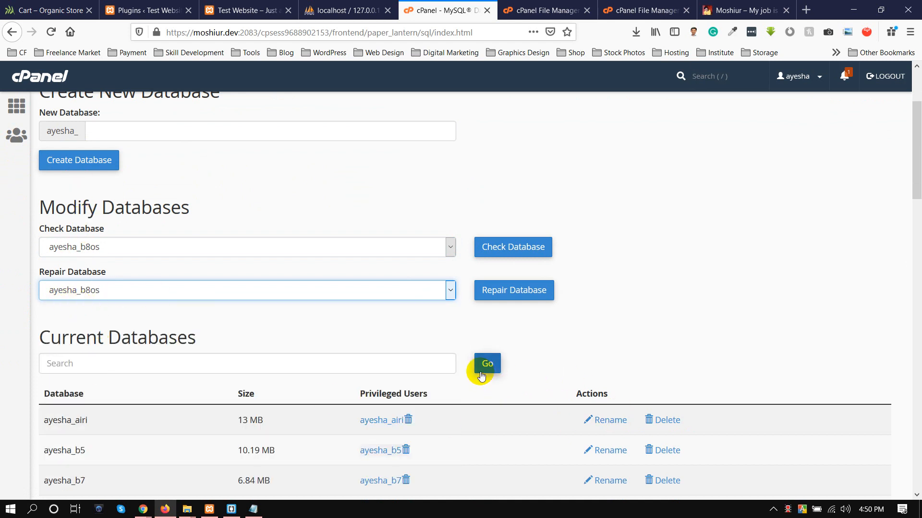
- Add the b8os user to the b8os database
scroll(152, 420, down, 15)
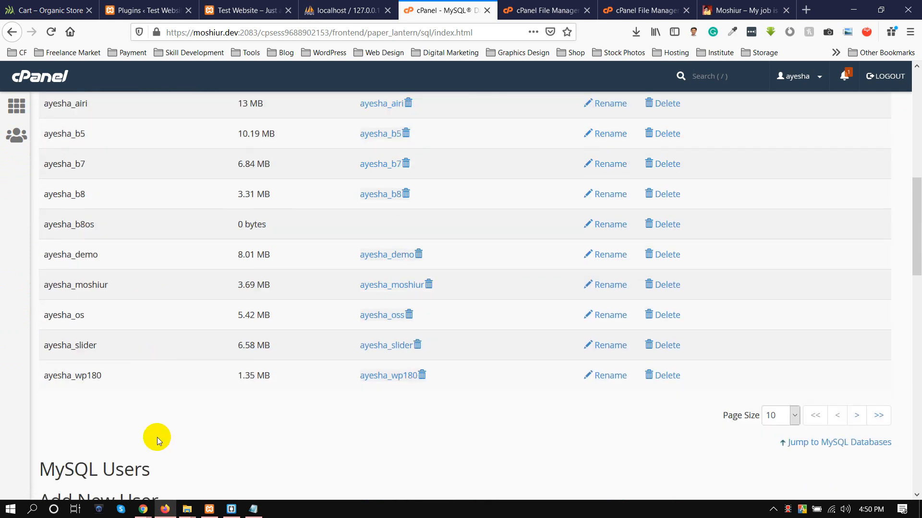
scroll(106, 258, down, 3)
scroll(73, 294, up, 3)
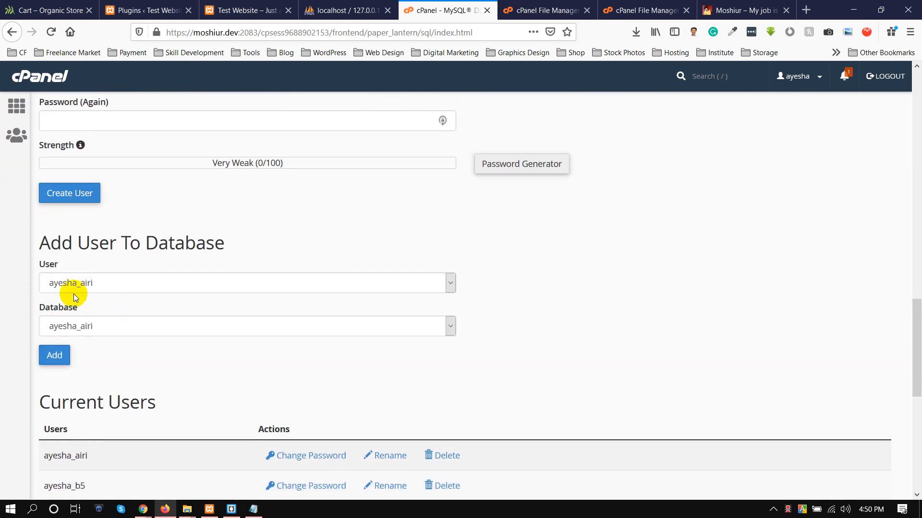
click(72, 286)
click(82, 376)
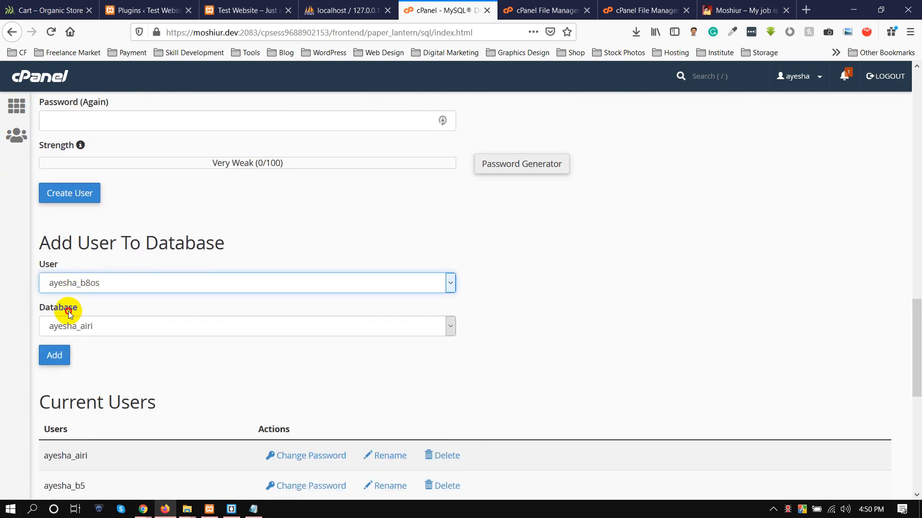
click(68, 323)
click(91, 202)
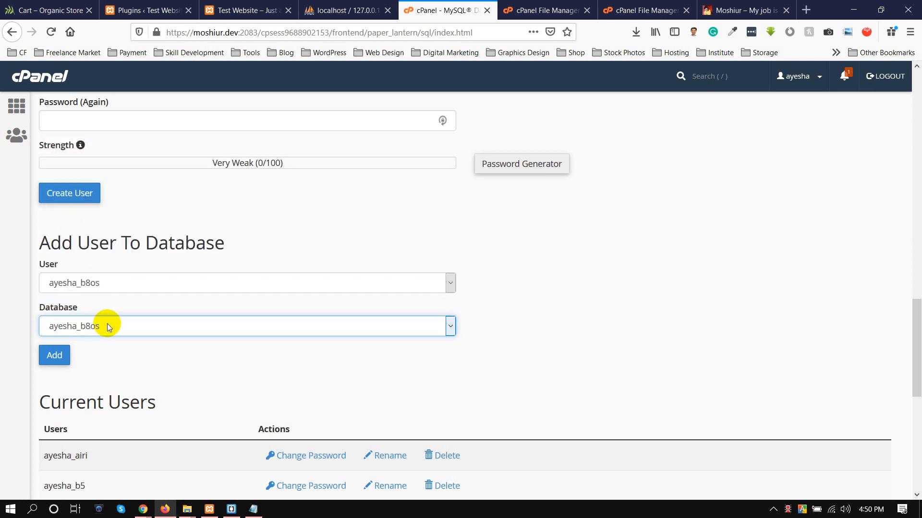
click(54, 356)
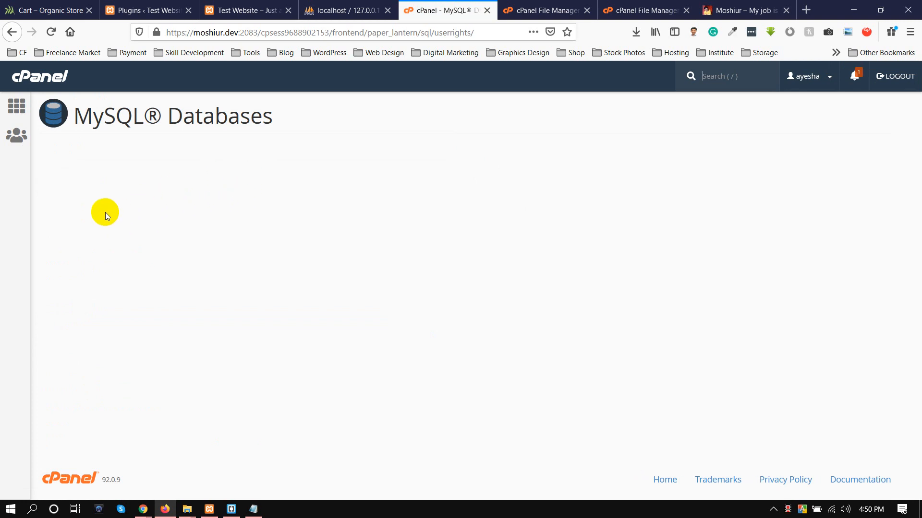
- Grant the b8os user all privileges on the b8os database and save the changes
click(84, 225)
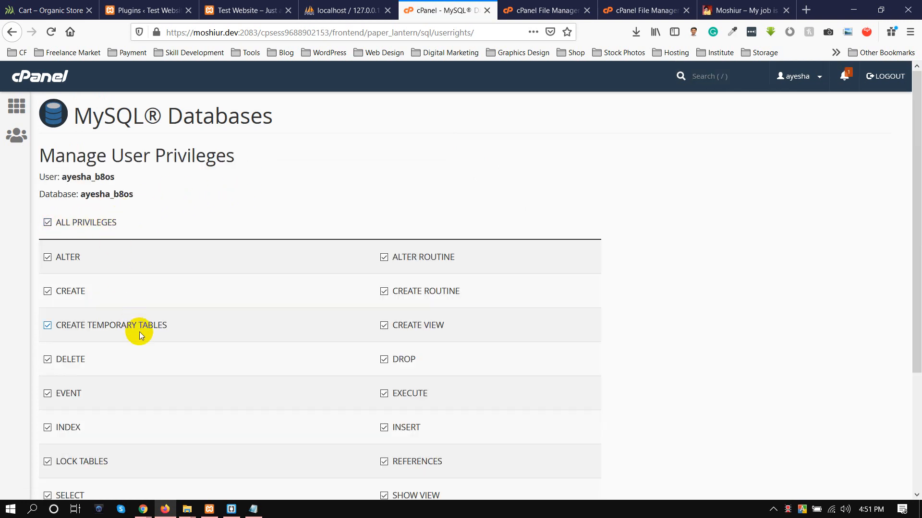
scroll(139, 333, down, 3)
click(73, 409)
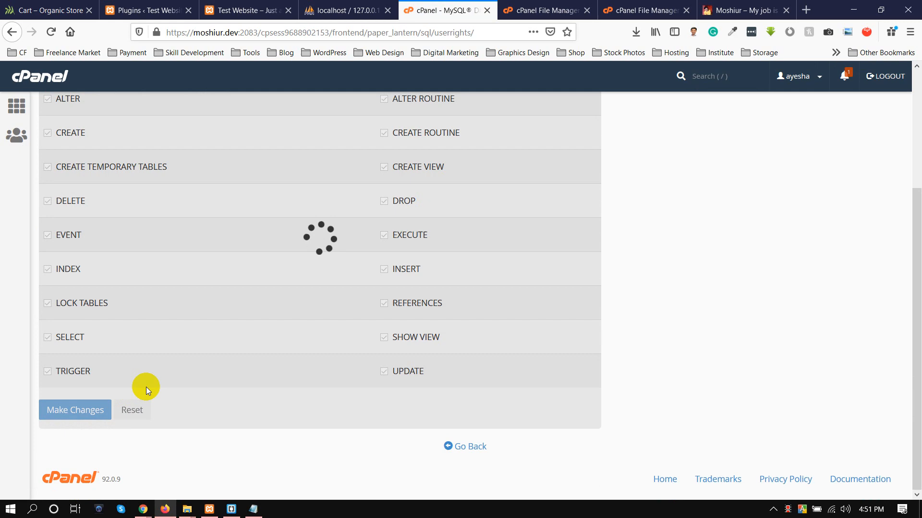
click(513, 4)
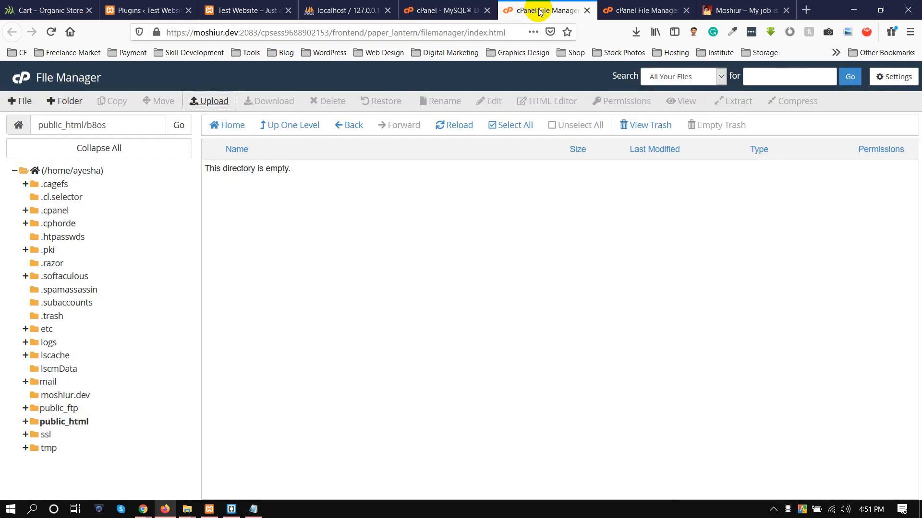
click(471, 4)
scroll(209, 301, up, 3)
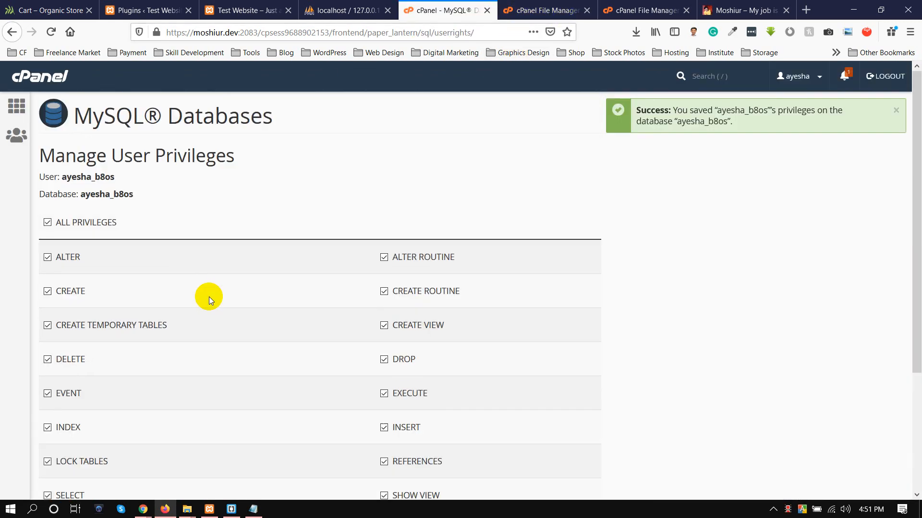
- Return to the cPanel home page, filter its functions by "php" and open phpMyAdmin
click(48, 79)
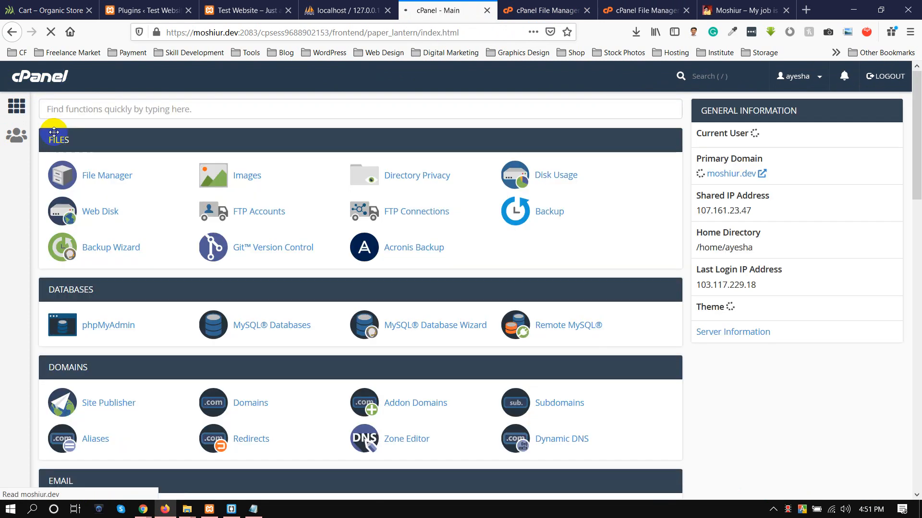
click(120, 114)
text(phop)
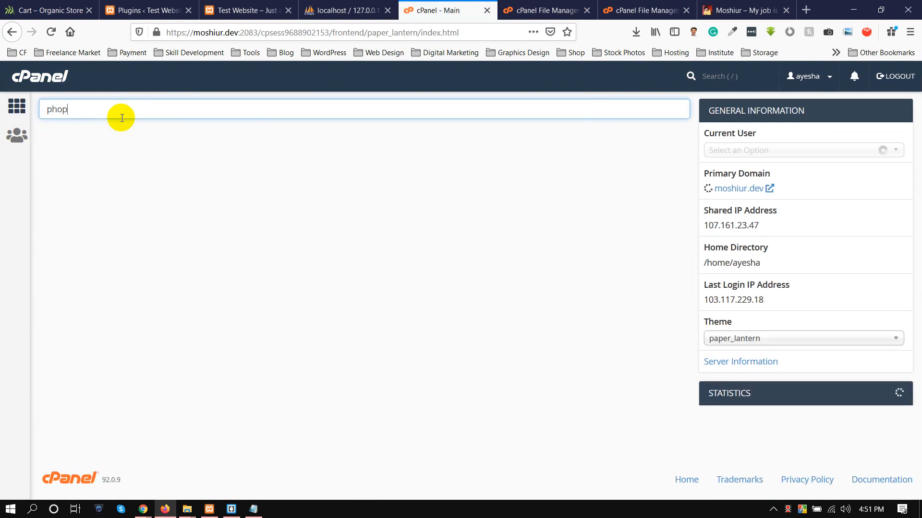
key(BackSpace)
key(BackSpace)
key(BackSpace)
text(hp)
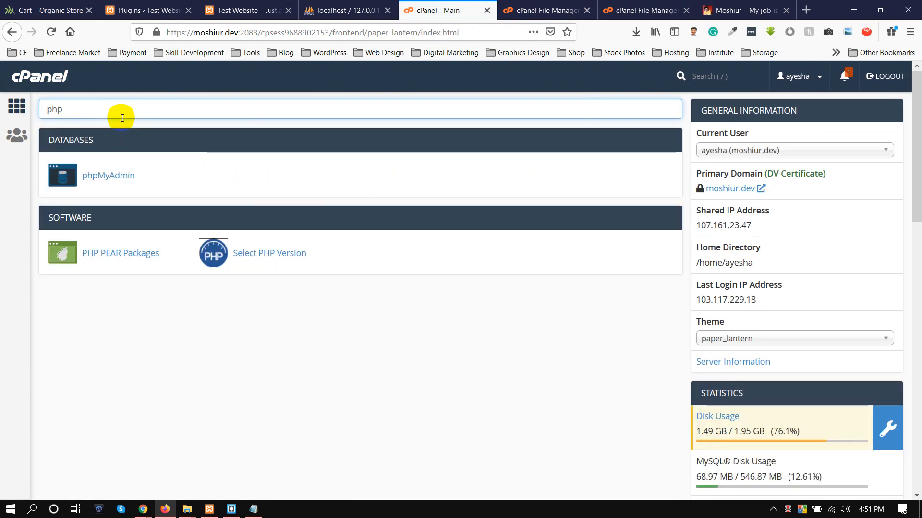
click(120, 175)
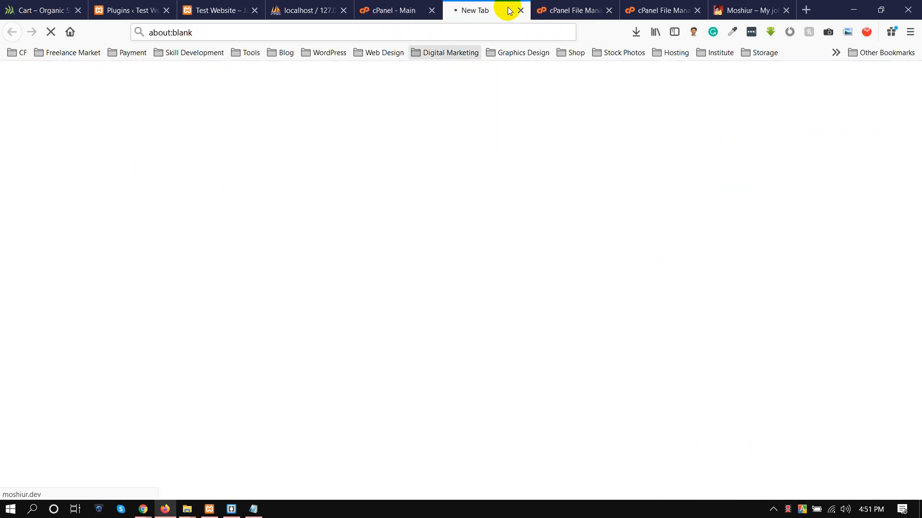
- Reload the b8os folder in File Manager and extract os.zip into /public_html/b8os
click(554, 4)
drag(667, 10, 571, 10)
click(485, 10)
click(571, 10)
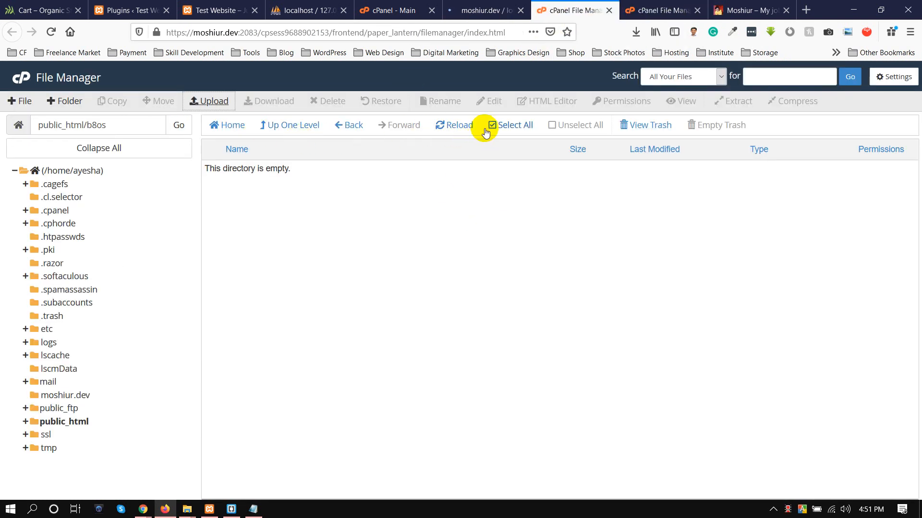
click(449, 125)
click(222, 178)
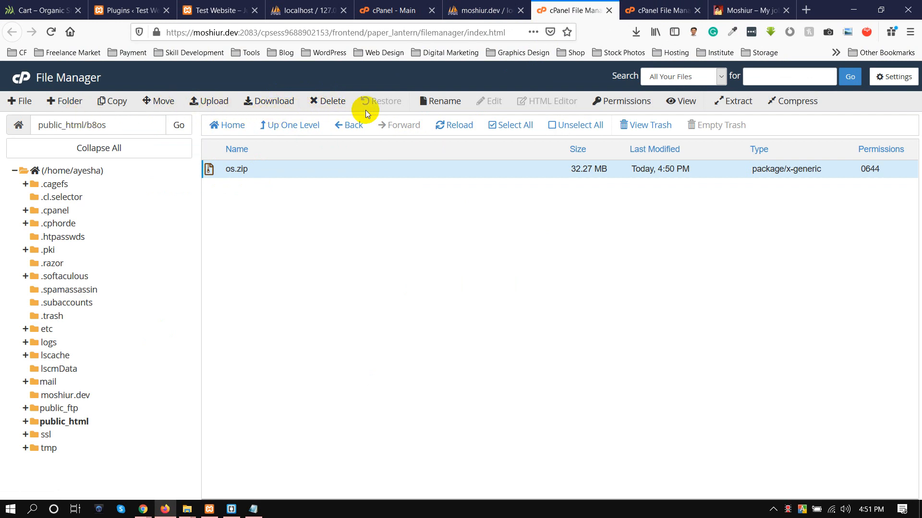
click(729, 102)
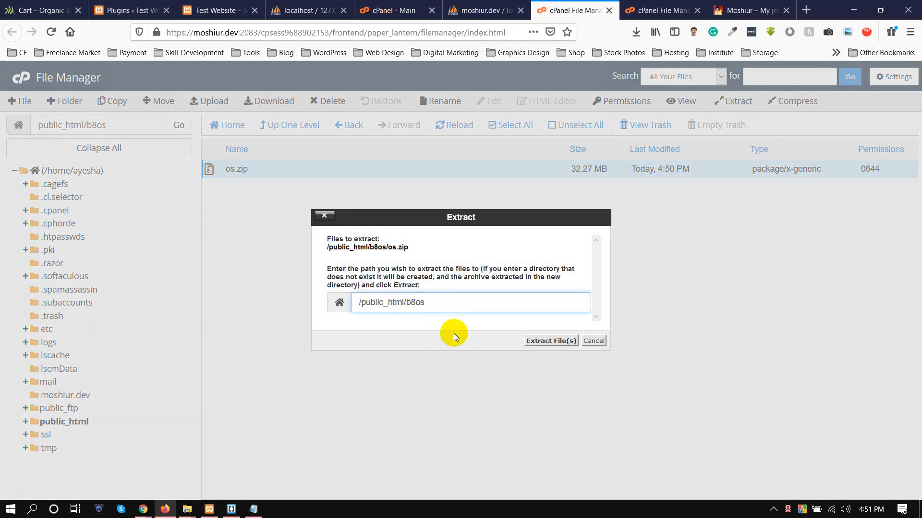
click(543, 341)
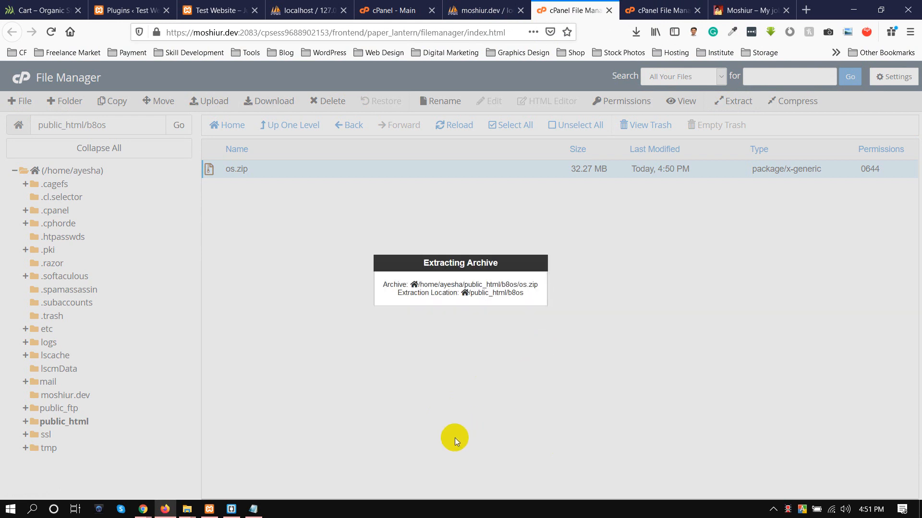
- Import b8.sql from the WordPress Batch 08 Class 23 folder into the live b8os database in phpMyAdmin
click(480, 10)
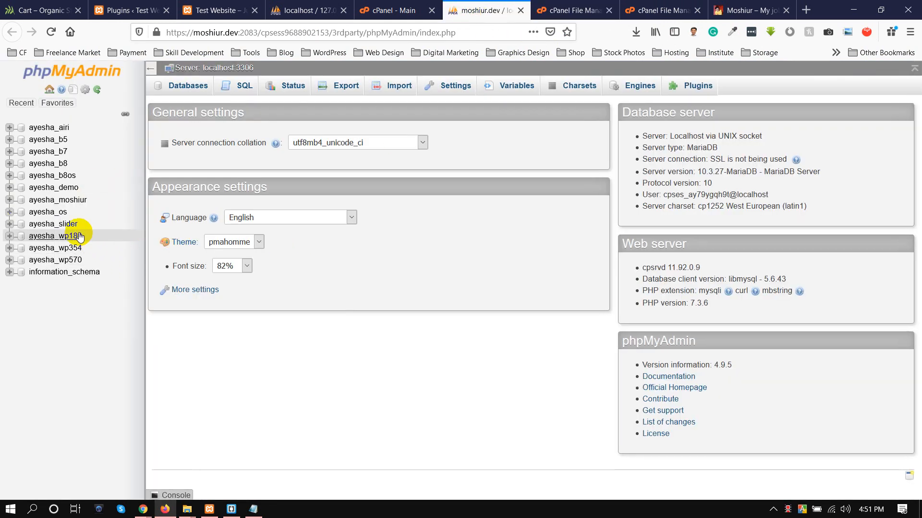
click(65, 177)
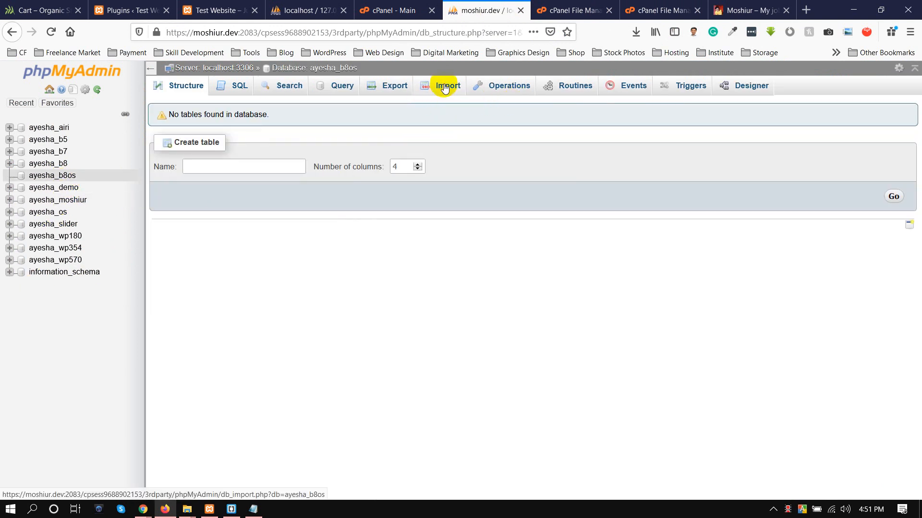
click(439, 86)
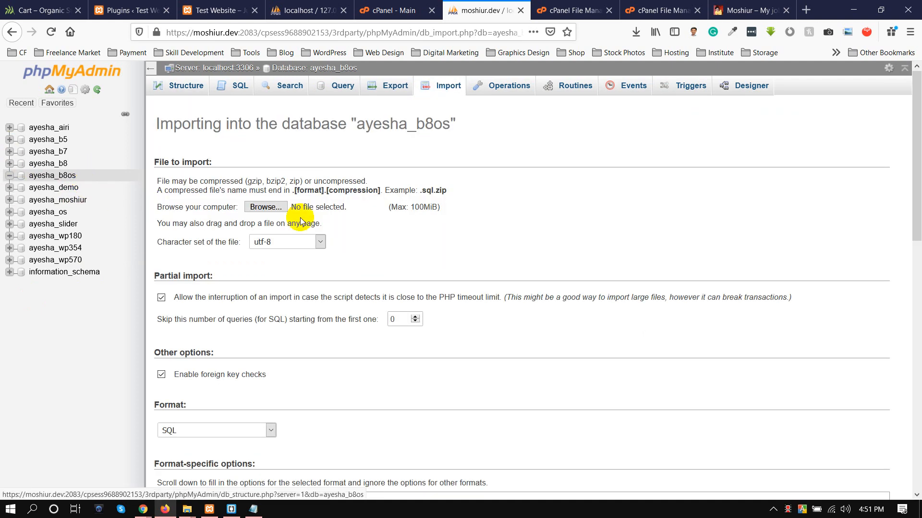
click(266, 208)
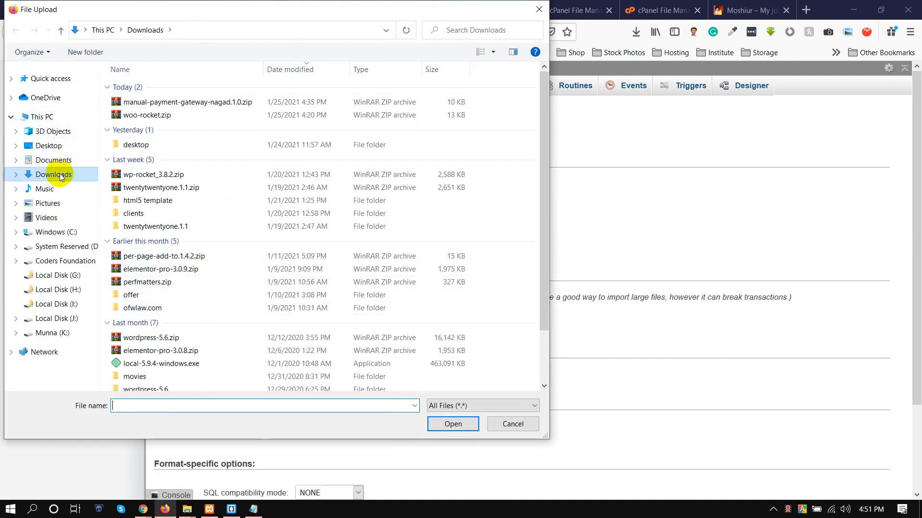
click(58, 266)
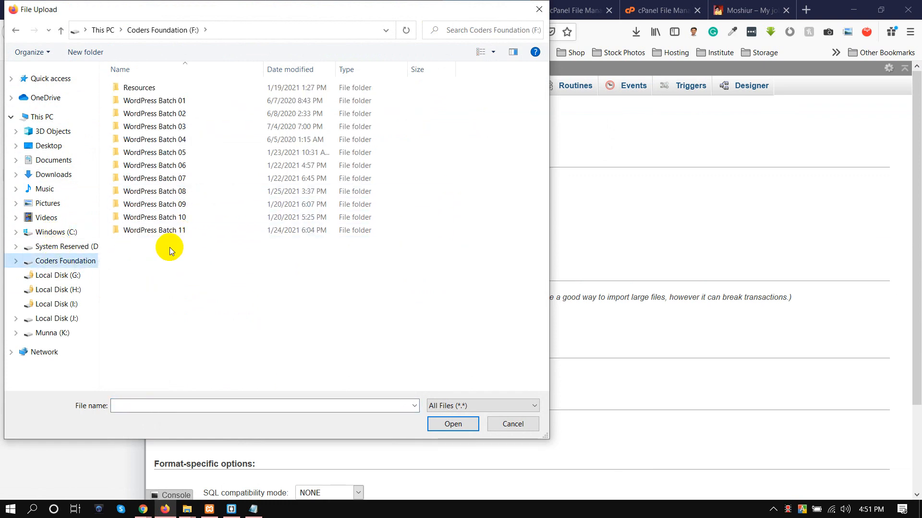
double_click(187, 192)
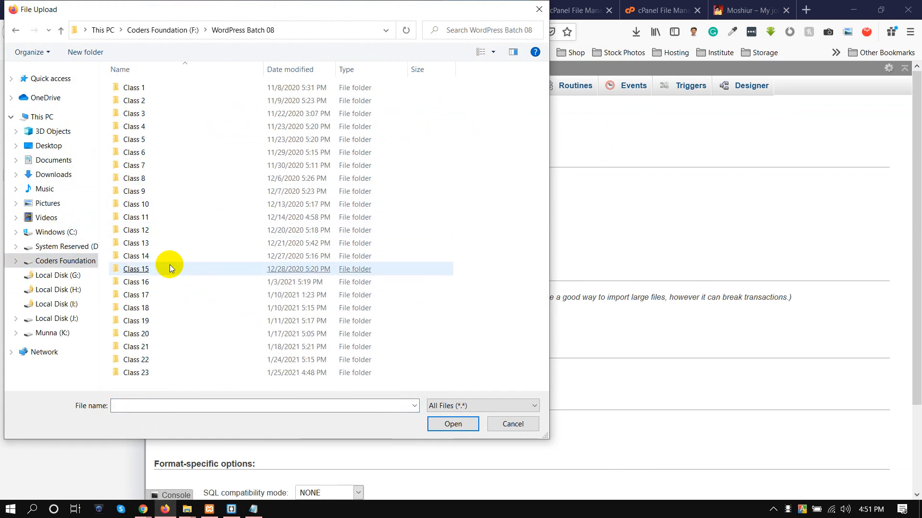
double_click(151, 372)
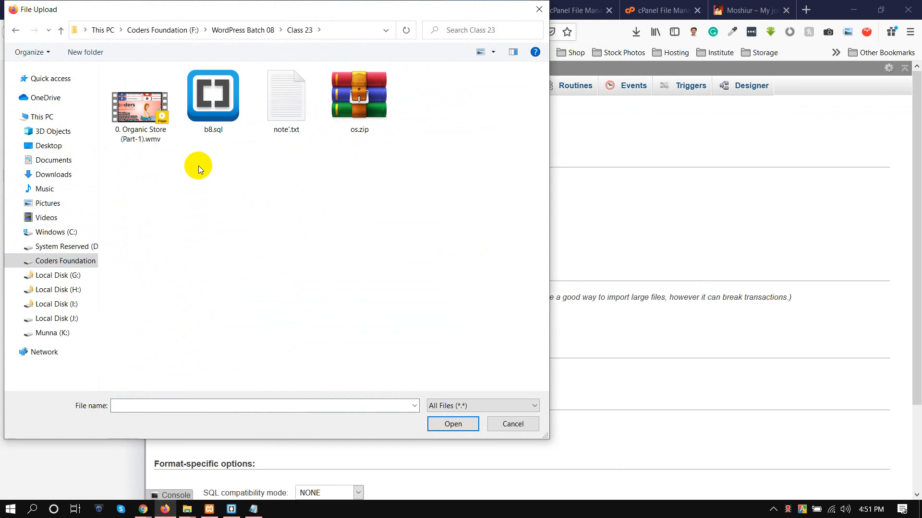
double_click(213, 96)
scroll(391, 278, down, 2)
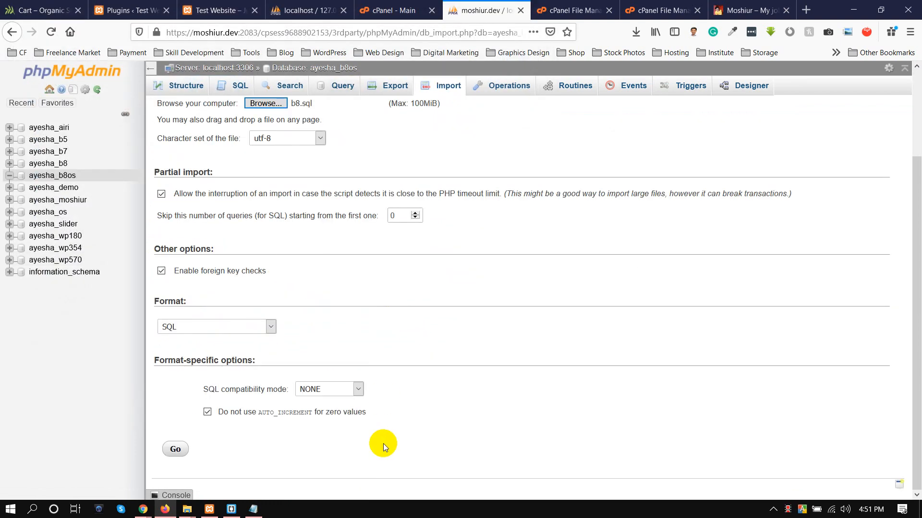
click(176, 454)
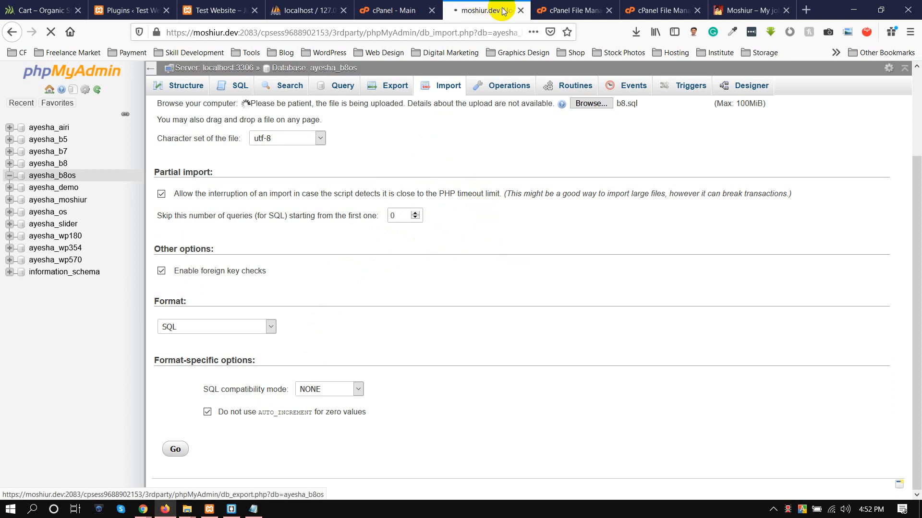
- Dismiss the extraction results in File Manager and refresh the b8os folder listing
click(566, 4)
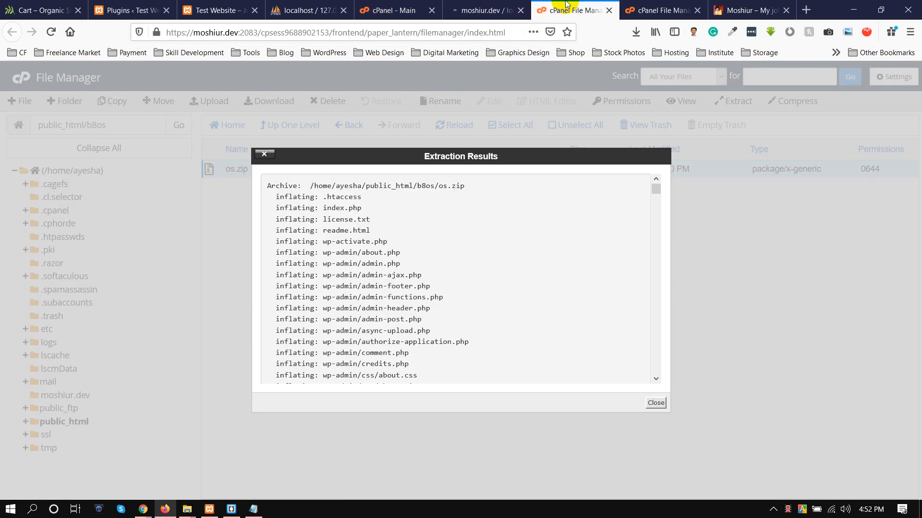
click(655, 403)
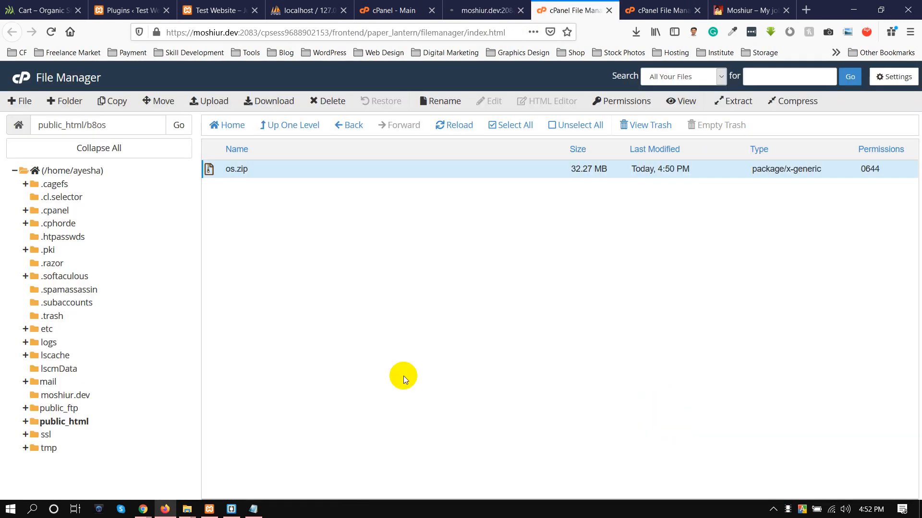
click(460, 127)
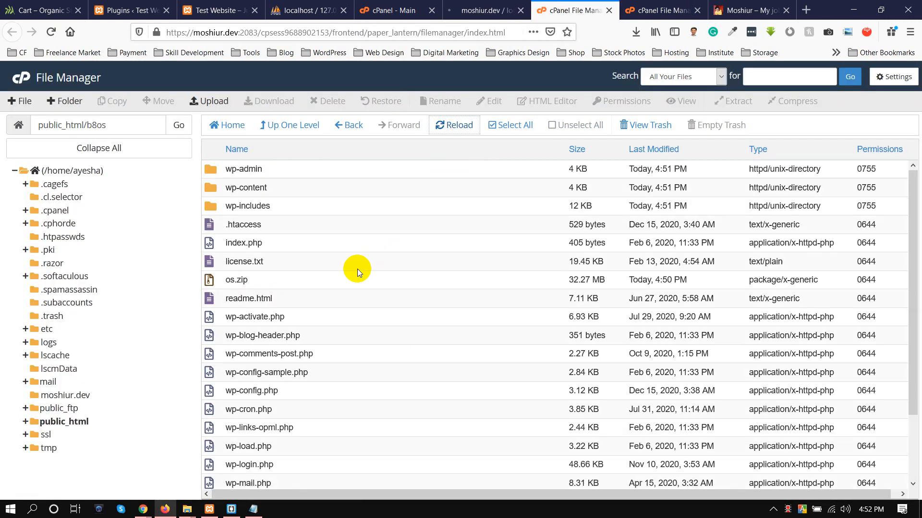
- Move the os.zip archive in the b8os folder to the trash
click(210, 281)
click(321, 101)
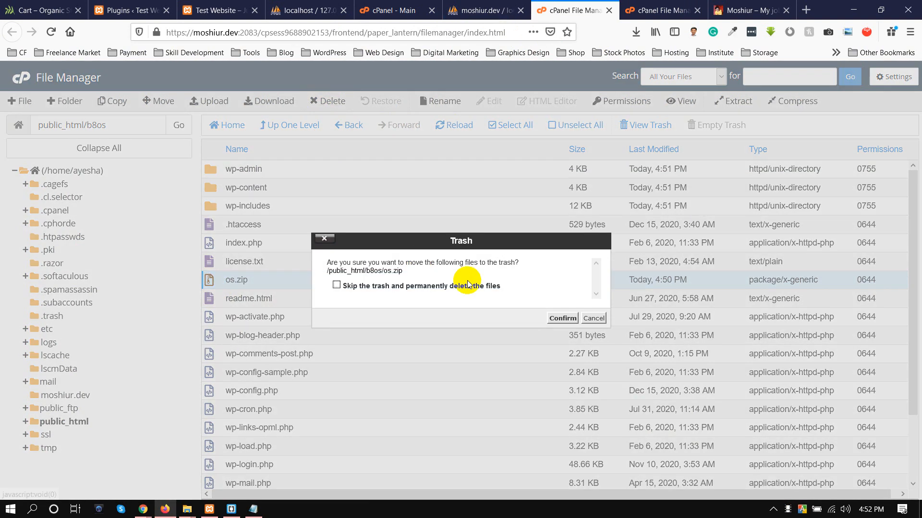
click(562, 318)
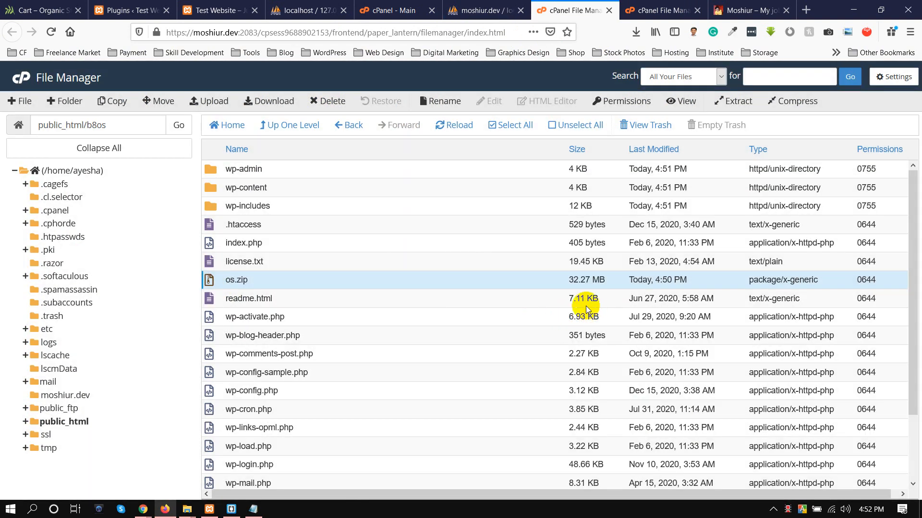
- Open wp-config.php from the live b8os folder in the File Manager editor and go to its MySQL settings
click(477, 5)
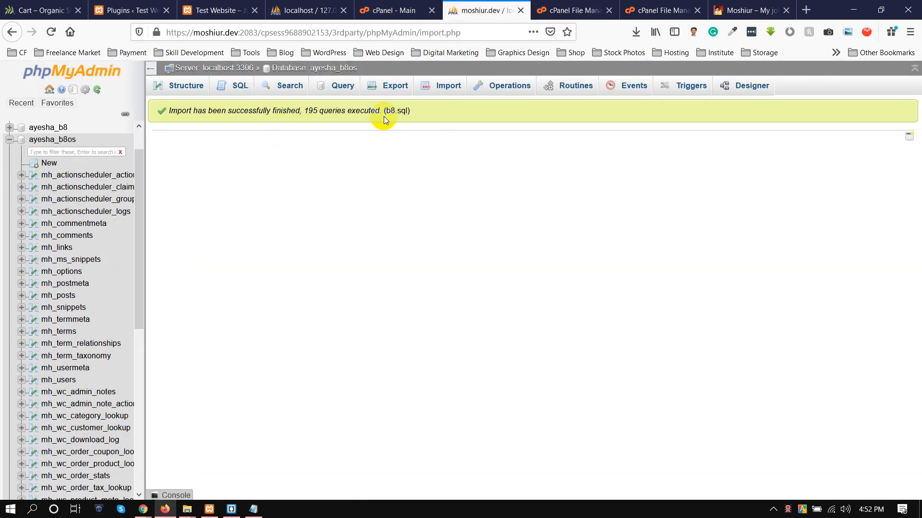
click(571, 10)
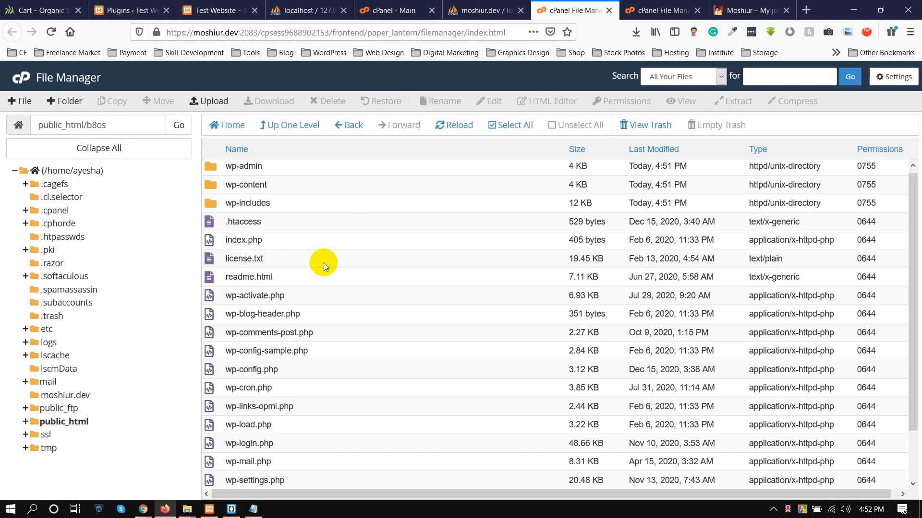
scroll(323, 263, down, 2)
right_click(232, 314)
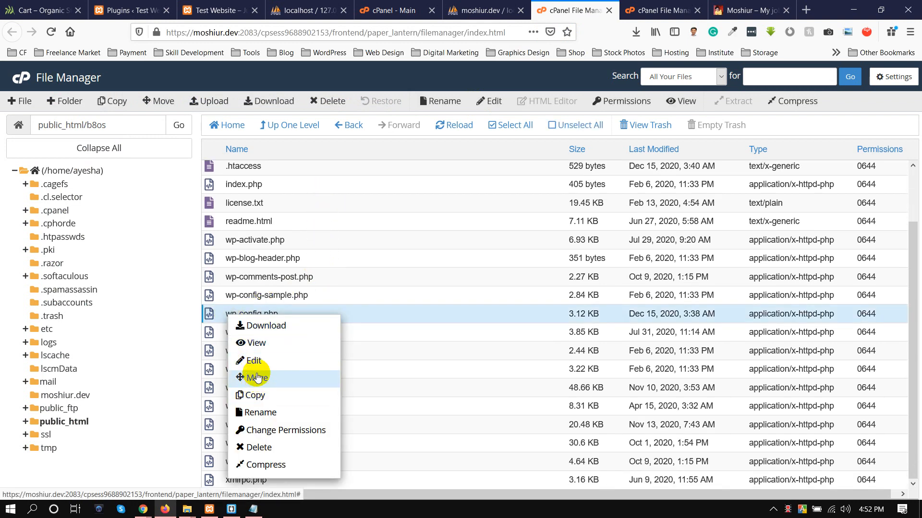
click(257, 359)
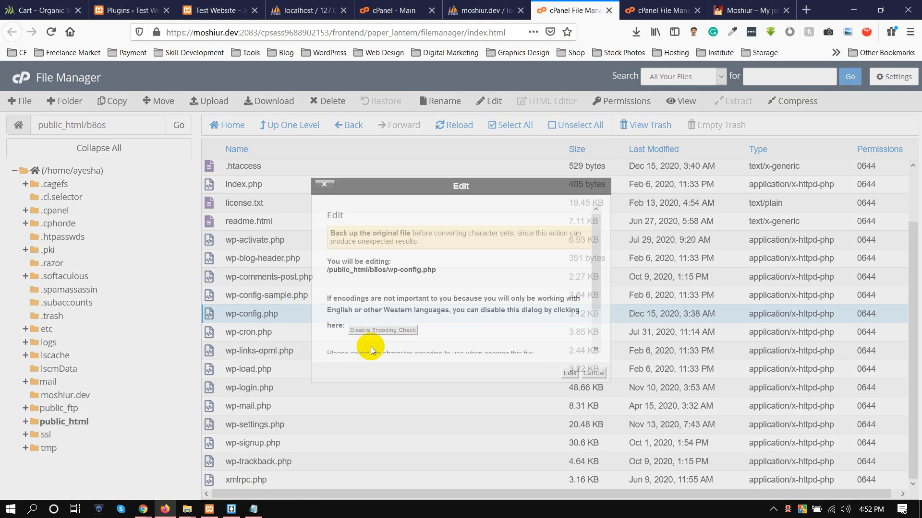
click(569, 373)
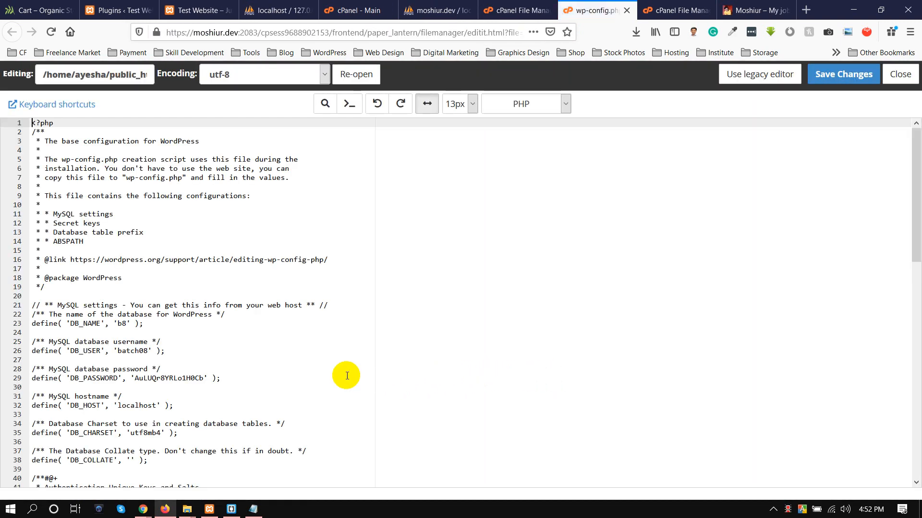
scroll(346, 375, down, 4)
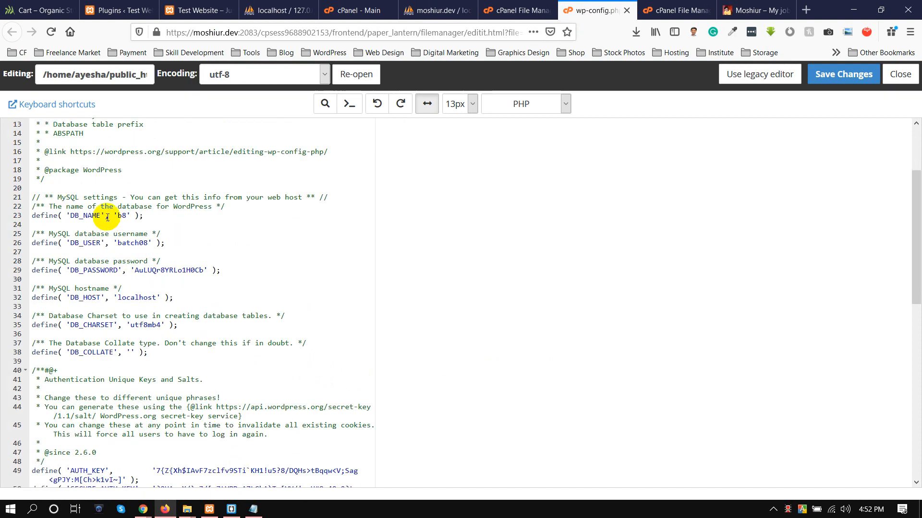
- Set DB_NAME and DB_USER in wp-config.php to the prefixed b8os name saved in the Notepad note
click(253, 509)
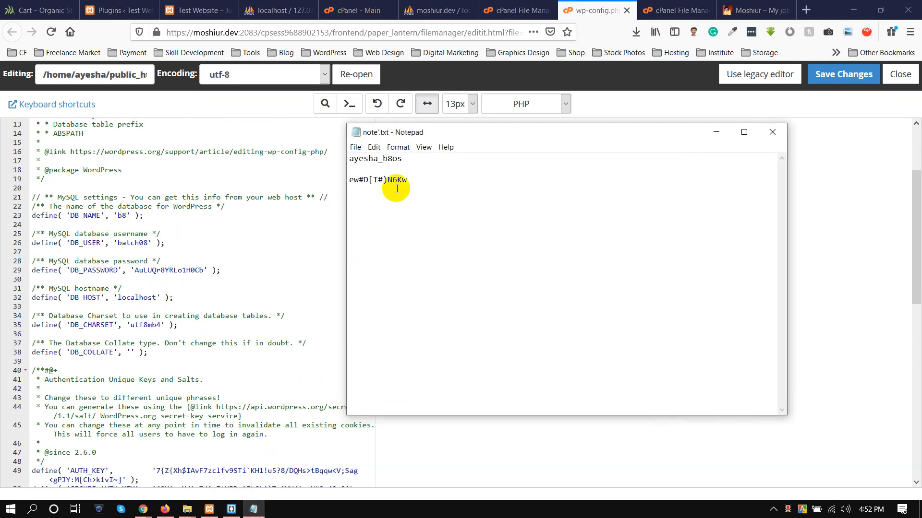
drag(405, 159, 278, 157)
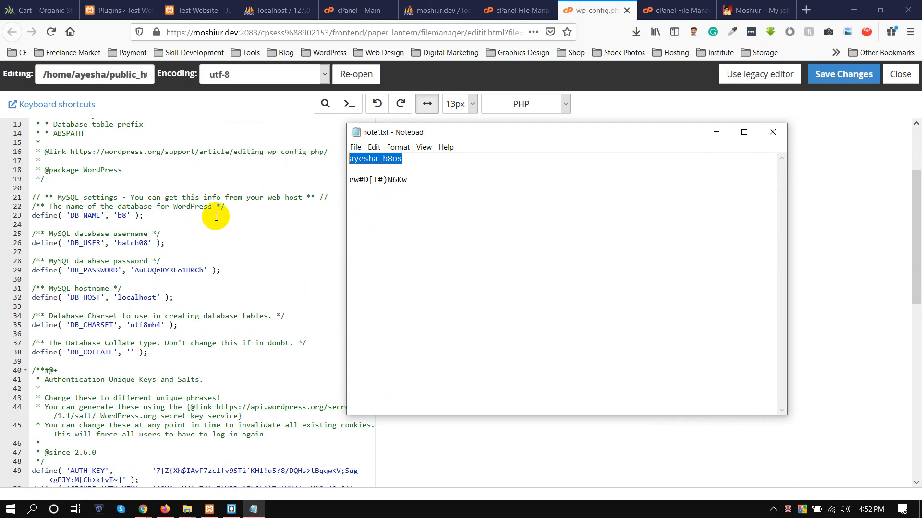
click(127, 215)
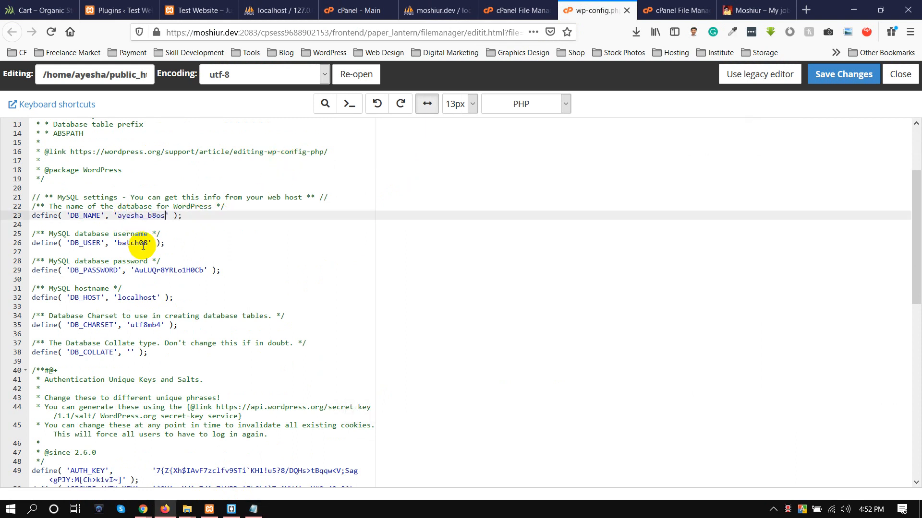
click(148, 243)
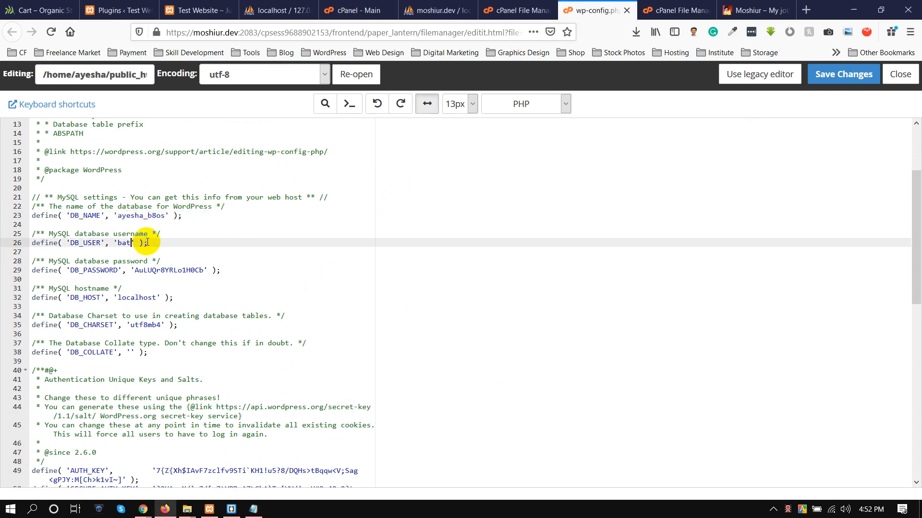
- Replace the DB_PASSWORD value in wp-config.php with the database password from the Notepad note and save the file
click(253, 509)
drag(411, 180, 332, 179)
key(ctrl+c)
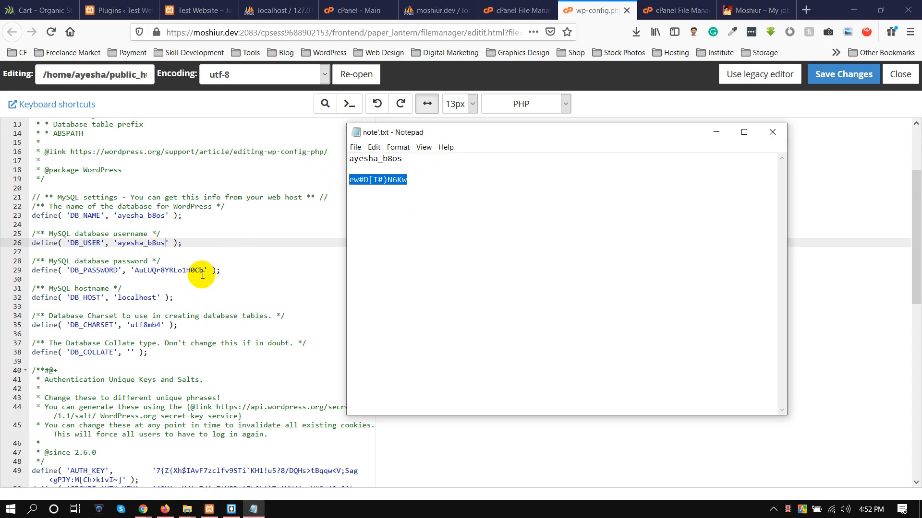
drag(204, 270, 132, 271)
key(ctrl+v)
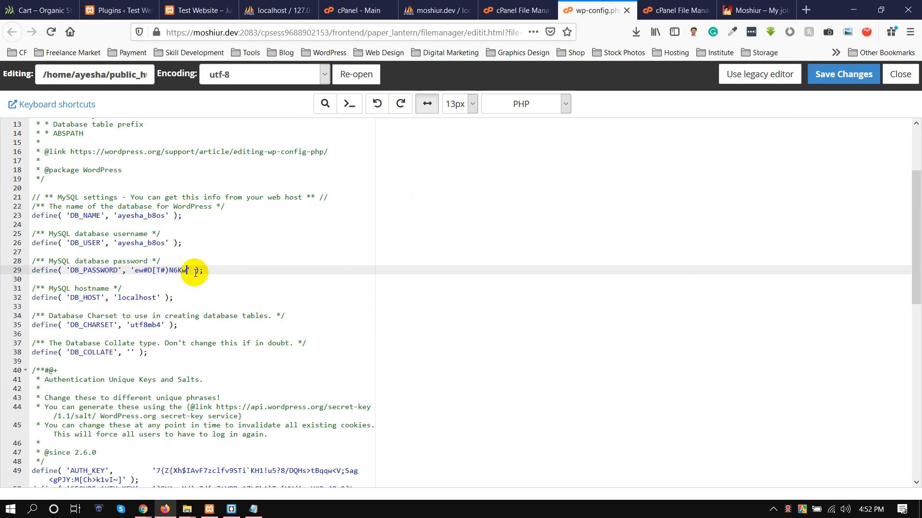
scroll(235, 307, down, 11)
scroll(237, 330, down, 5)
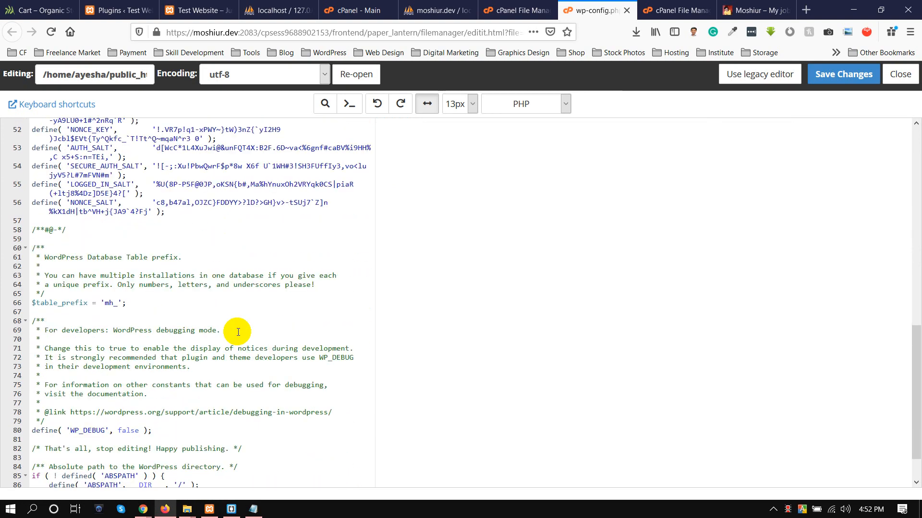
scroll(239, 360, up, 20)
click(836, 86)
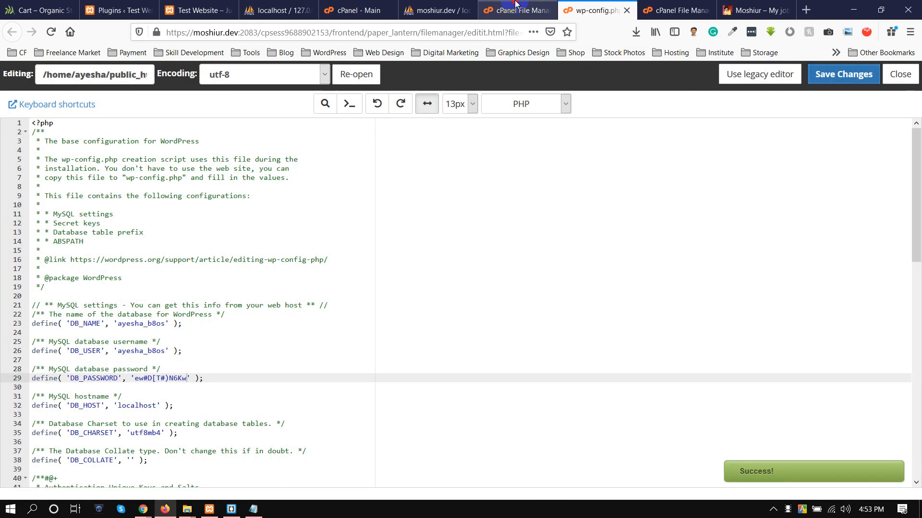
- Open the mh_options table of the live b8os database in phpMyAdmin
click(516, 7)
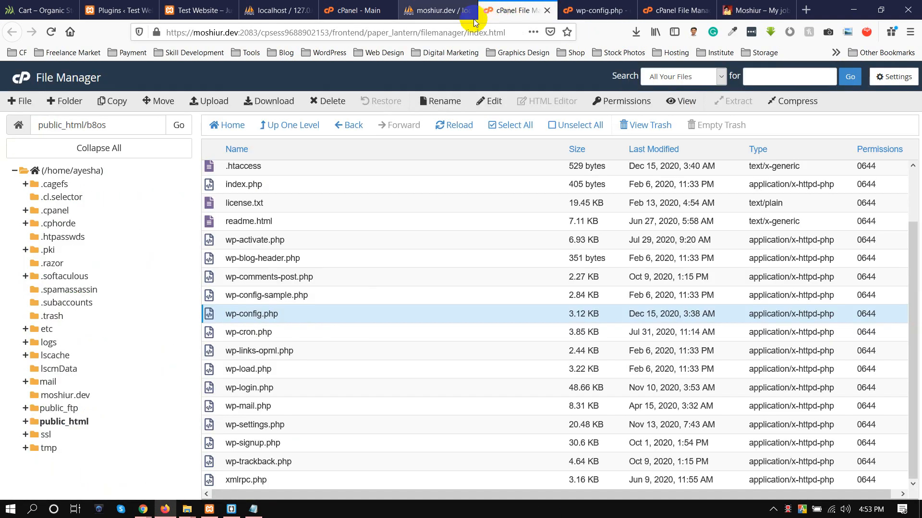
click(435, 11)
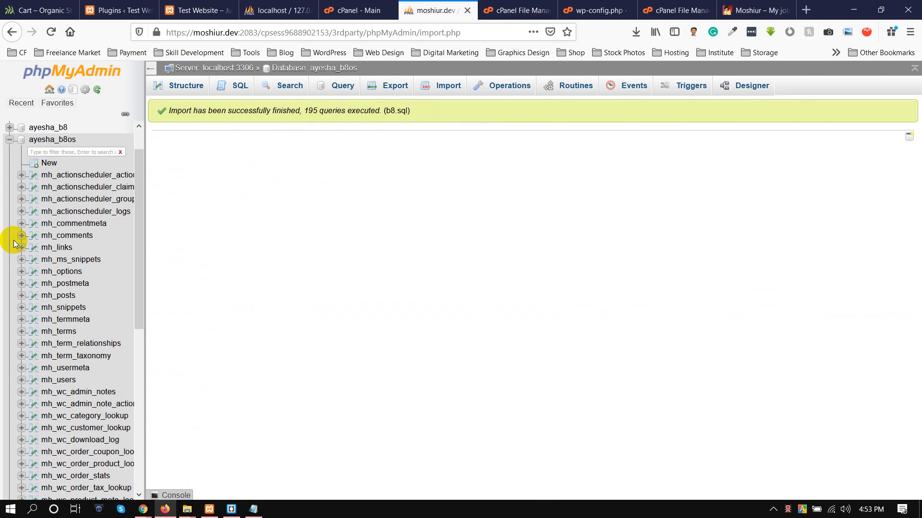
scroll(56, 235, down, 7)
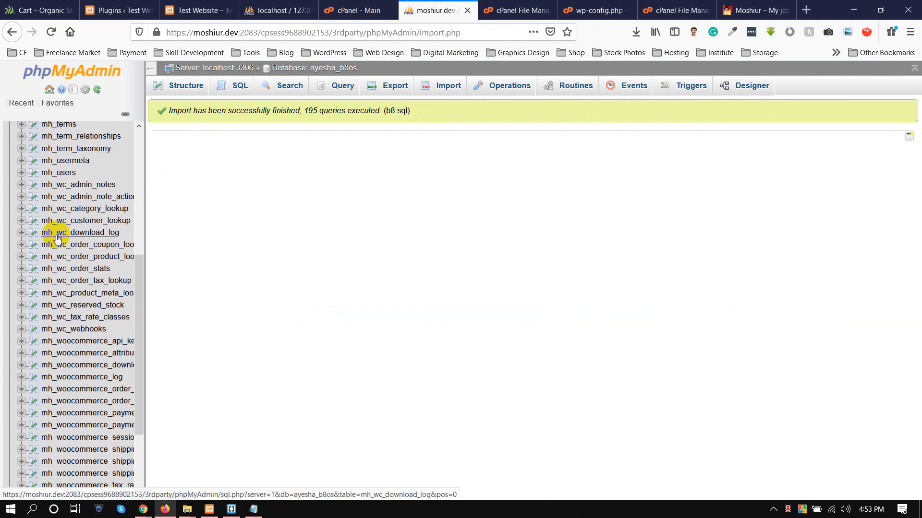
scroll(56, 239, up, 7)
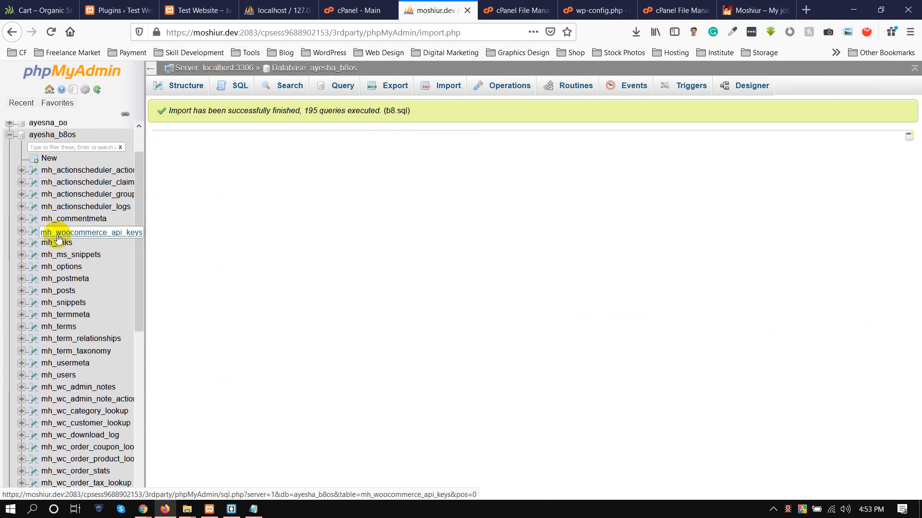
click(64, 267)
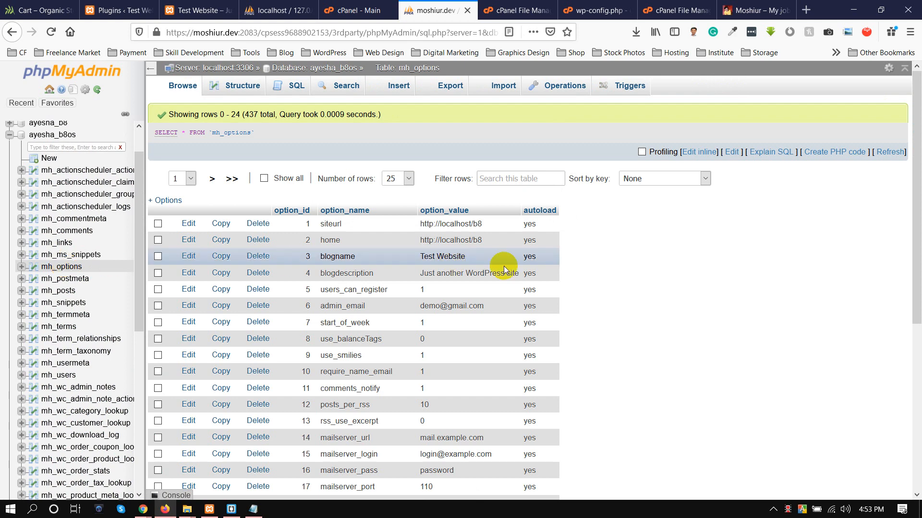
double_click(470, 225)
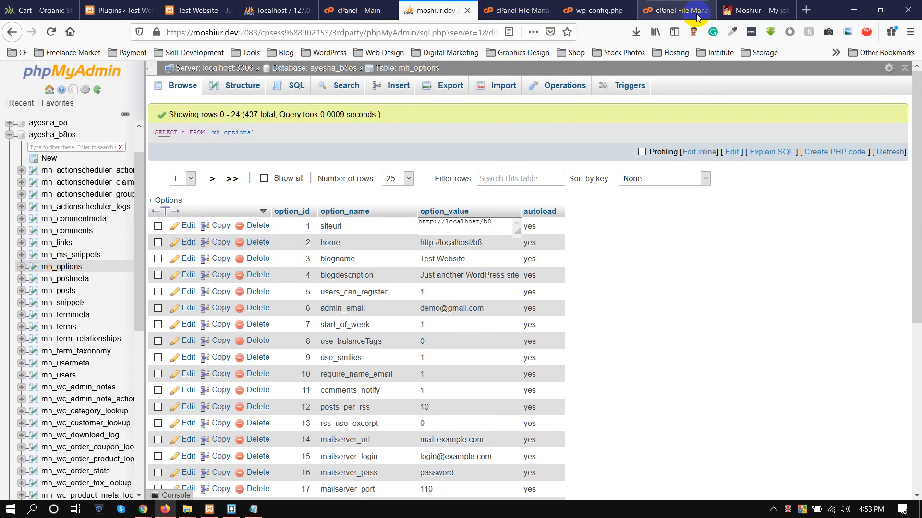
click(755, 10)
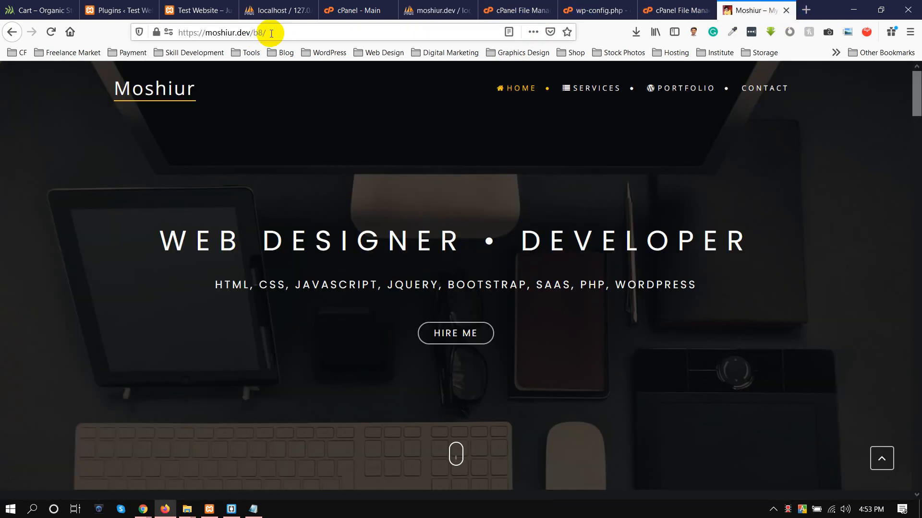
click(307, 41)
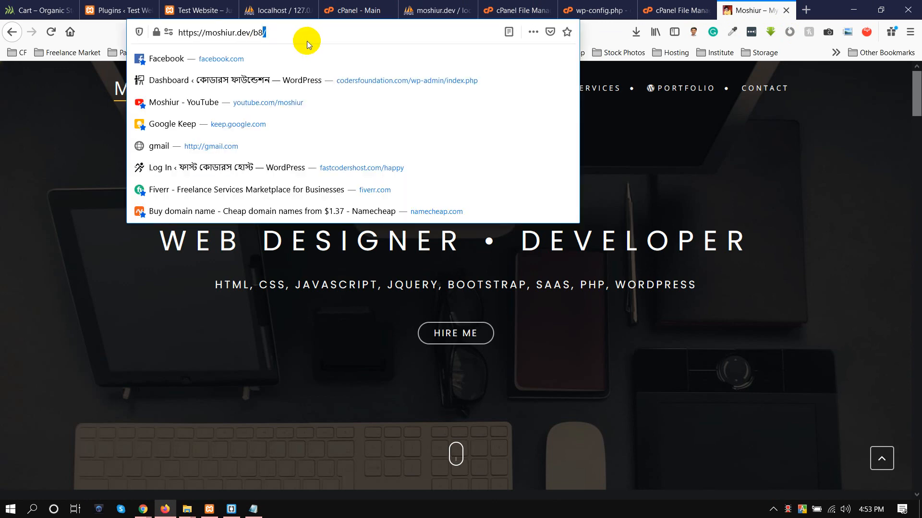
key(End)
key(BackSpace)
text(0s)
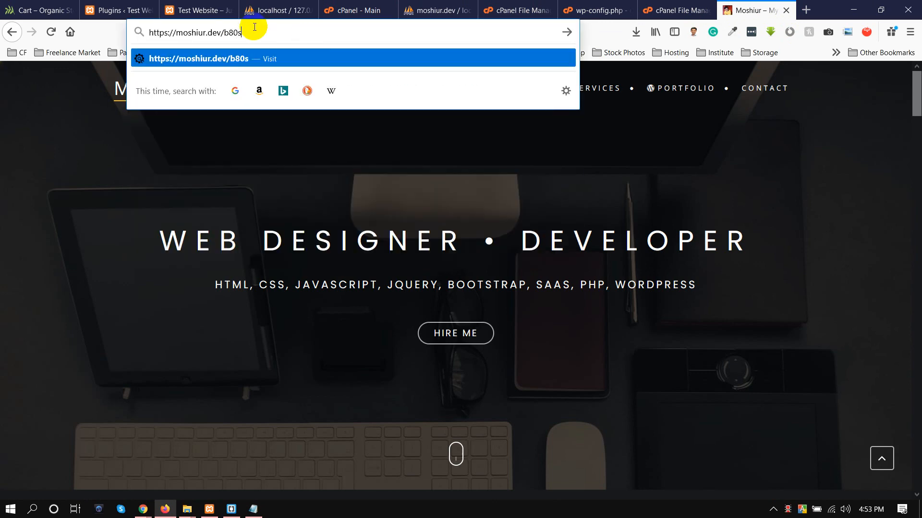
drag(234, 34, 175, 33)
key(ctrl+c)
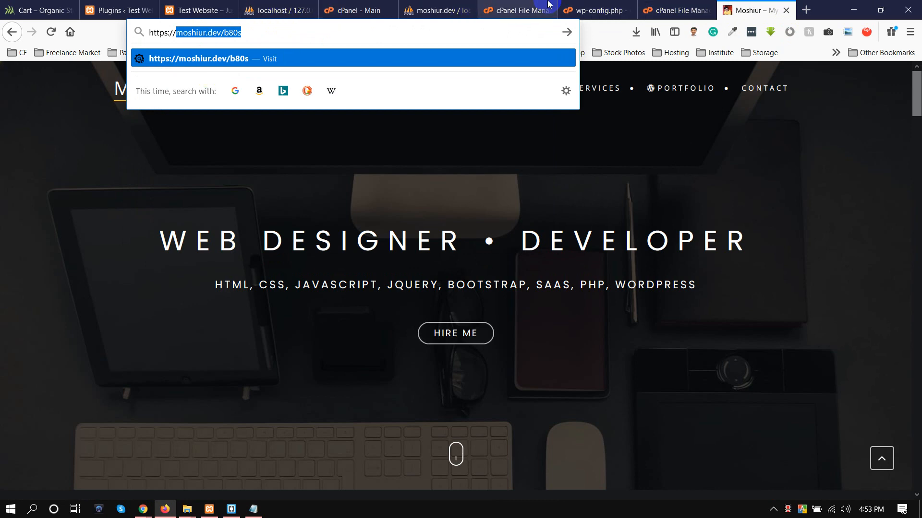
click(449, 3)
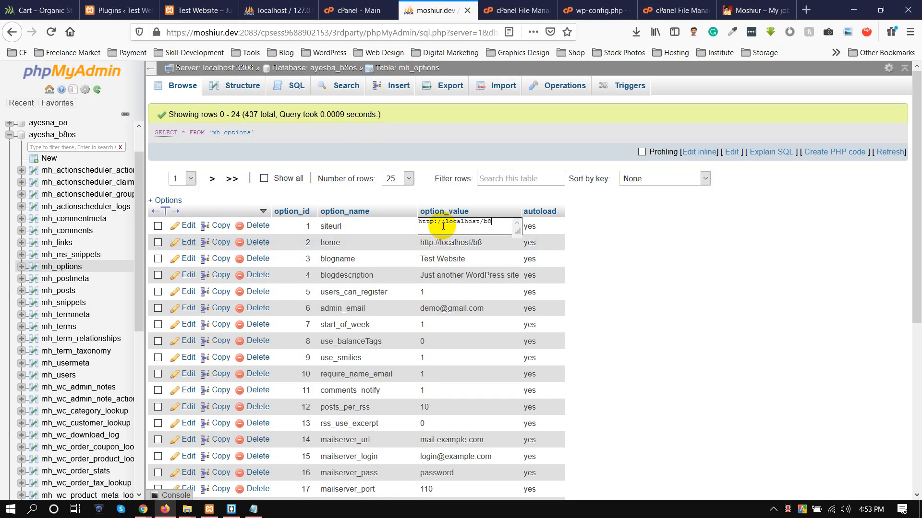
key(ctrl+9)
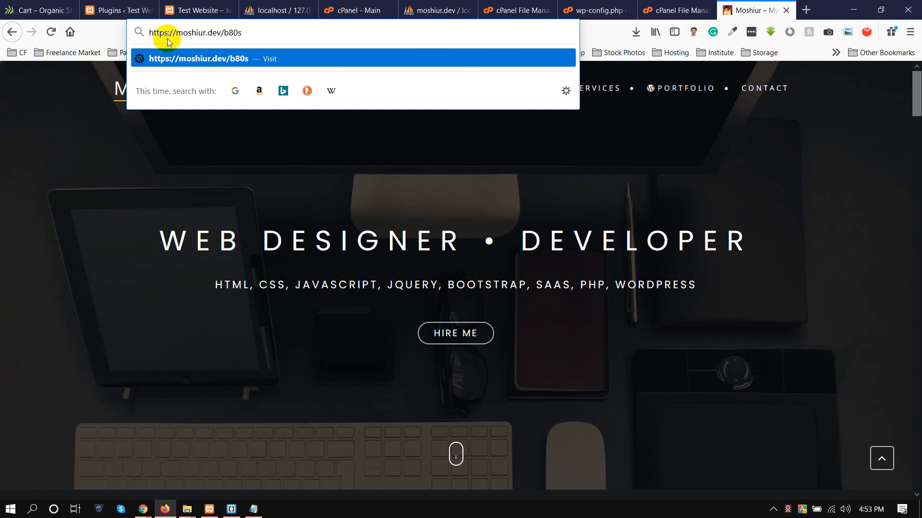
click(368, 2)
click(434, 10)
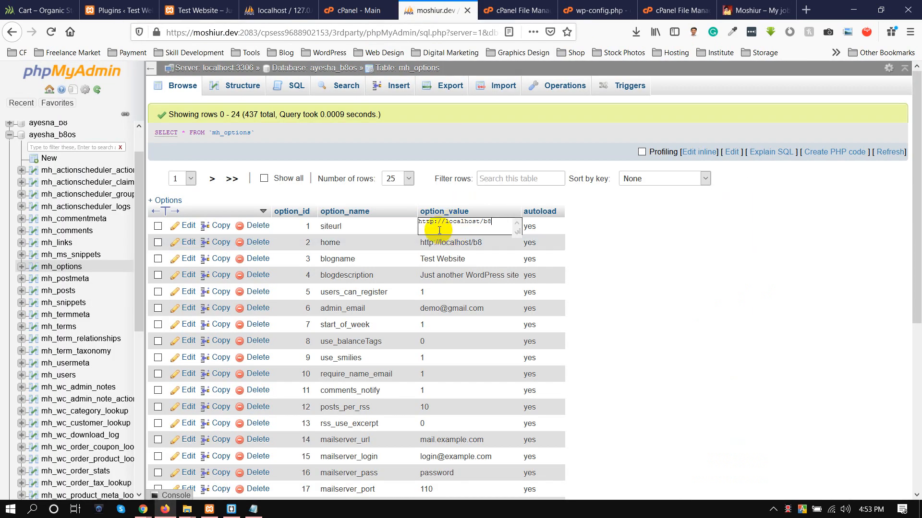
click(431, 223)
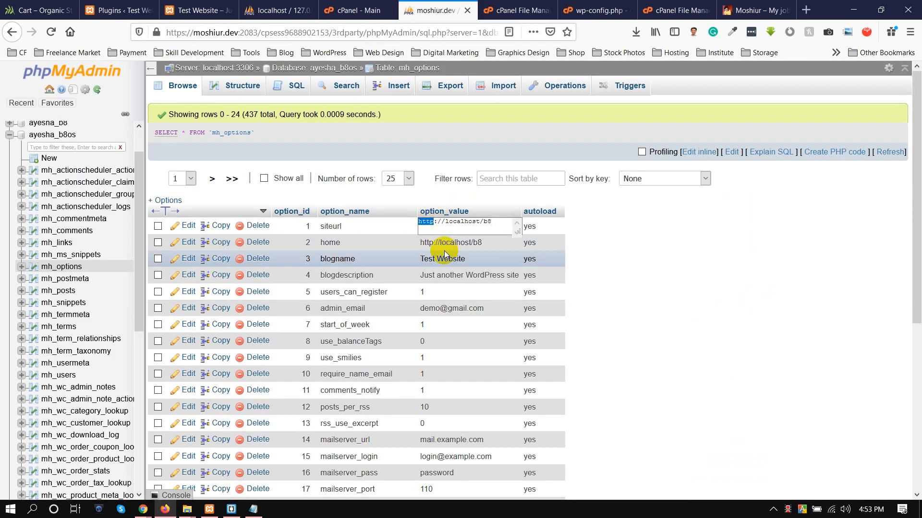
text(s)
drag(448, 221, 653, 222)
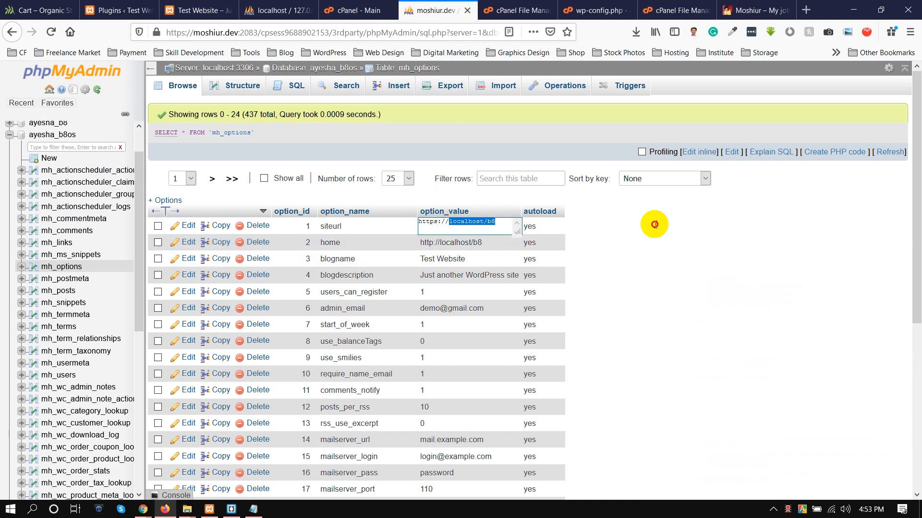
text(moshiur.dev/b8os)
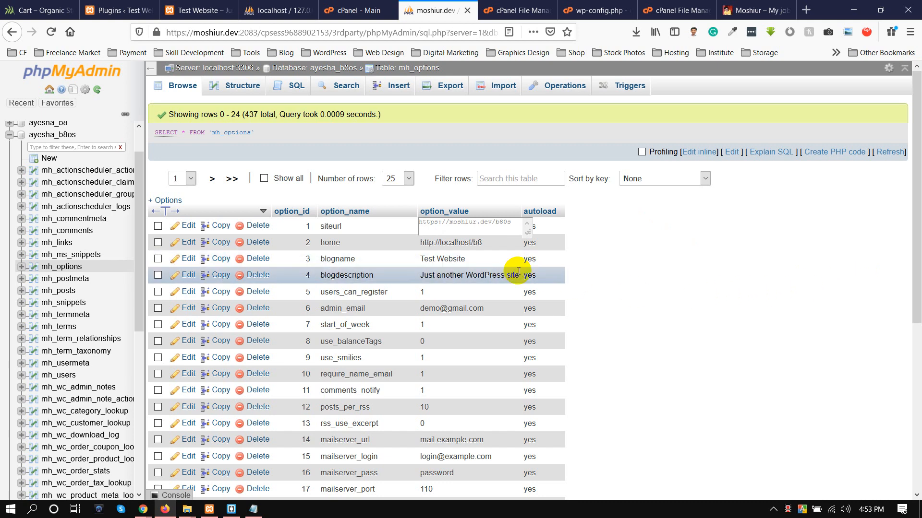
click(339, 246)
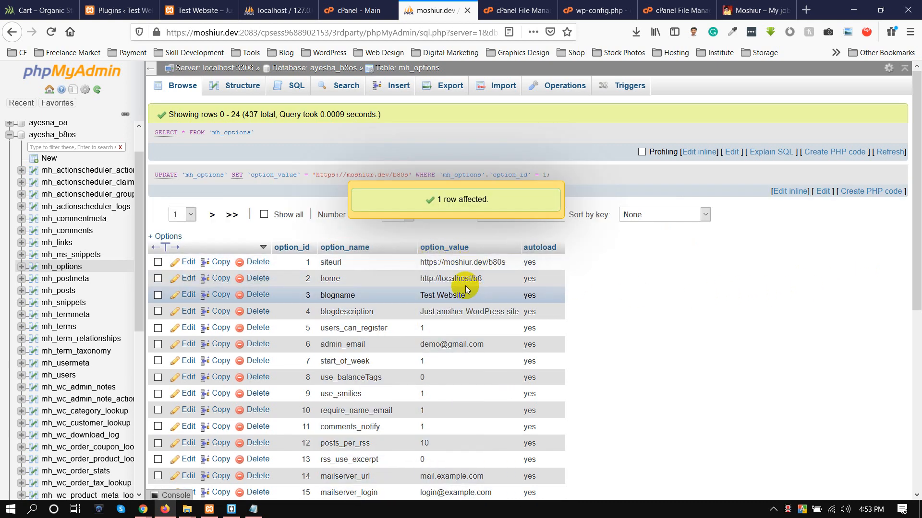
double_click(449, 277)
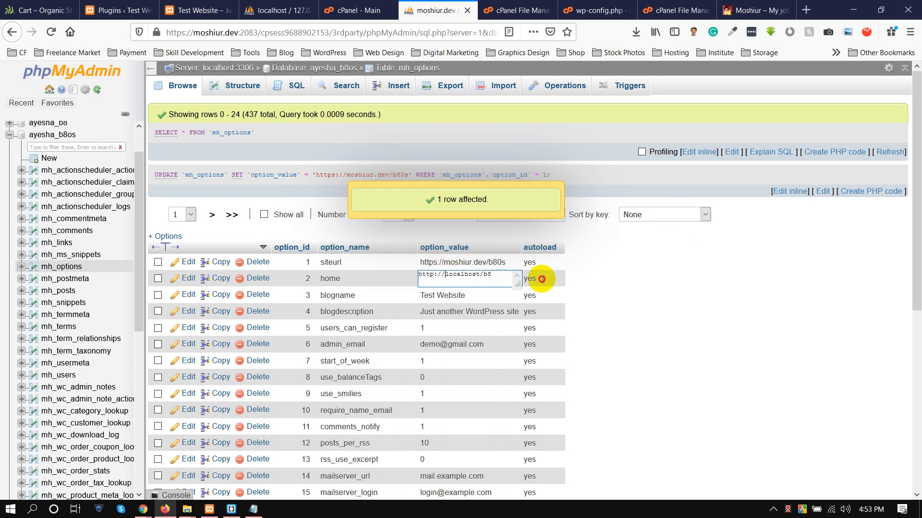
key(ctrl+a)
key(ctrl+v)
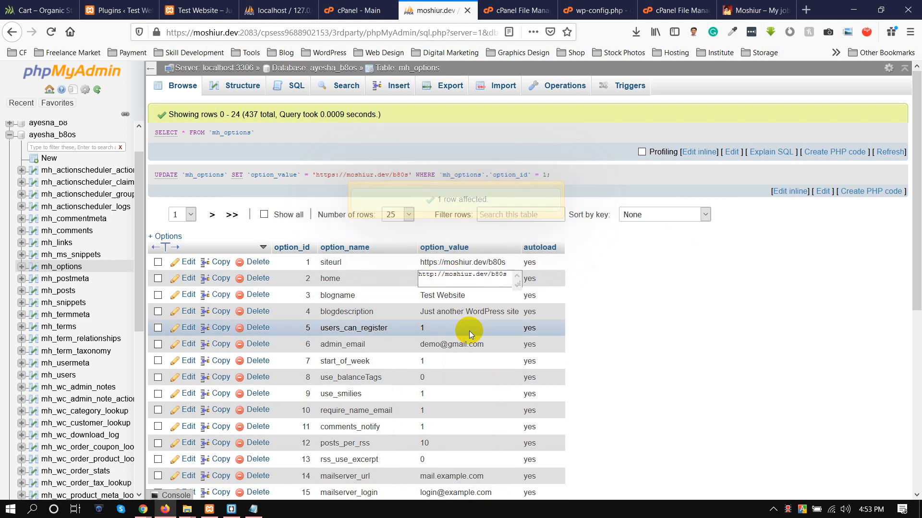
click(730, 290)
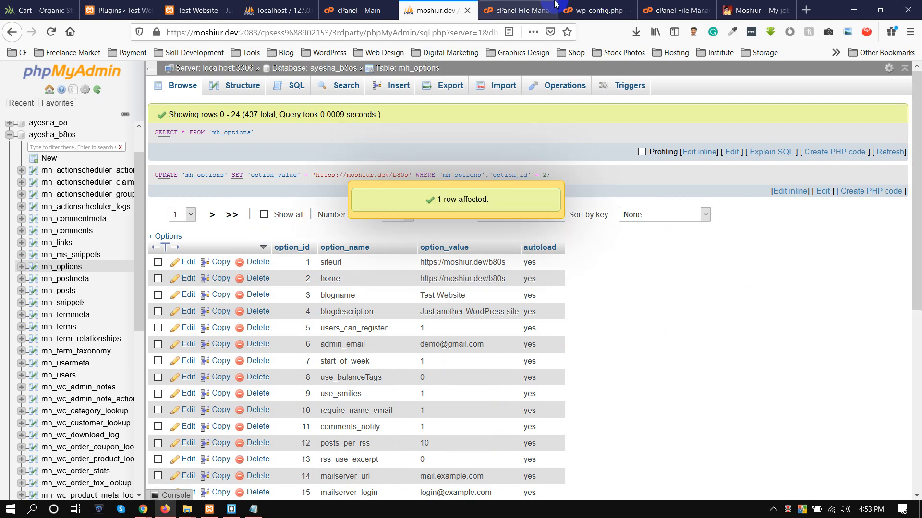
click(754, 10)
click(263, 25)
key(ctrl+v)
drag(263, 30, 78, 33)
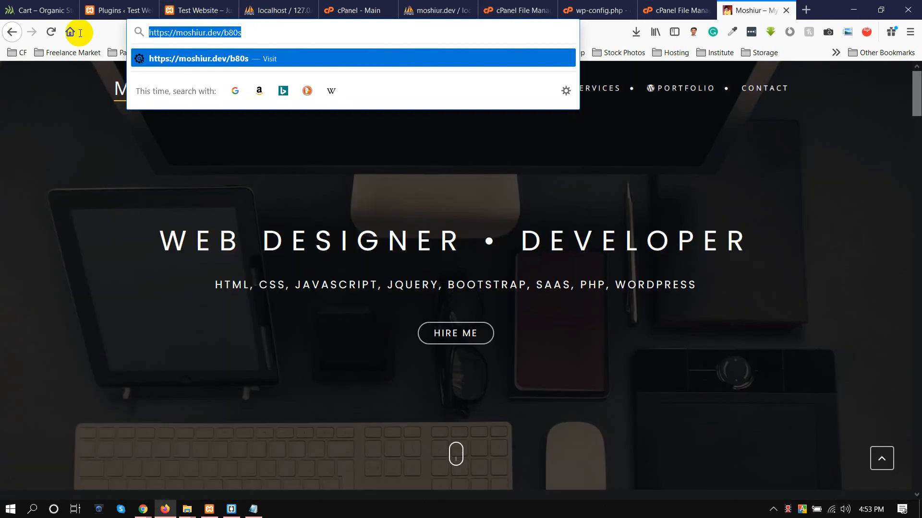
click(80, 33)
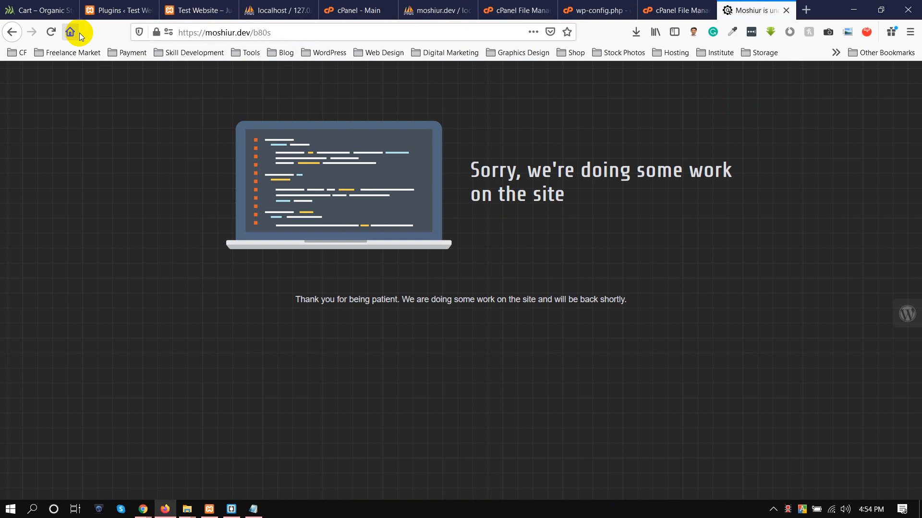
click(268, 31)
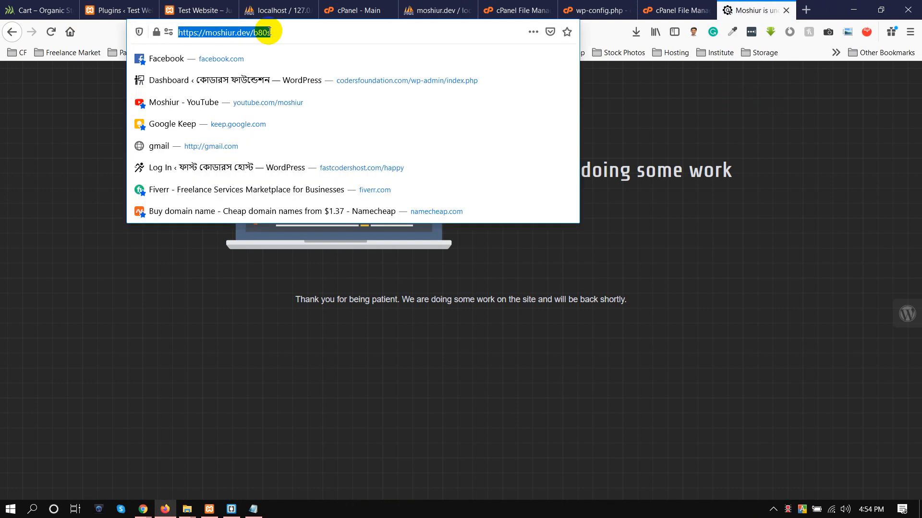
double_click(268, 32)
click(272, 34)
key(BackSpace)
key(BackSpace)
text(os)
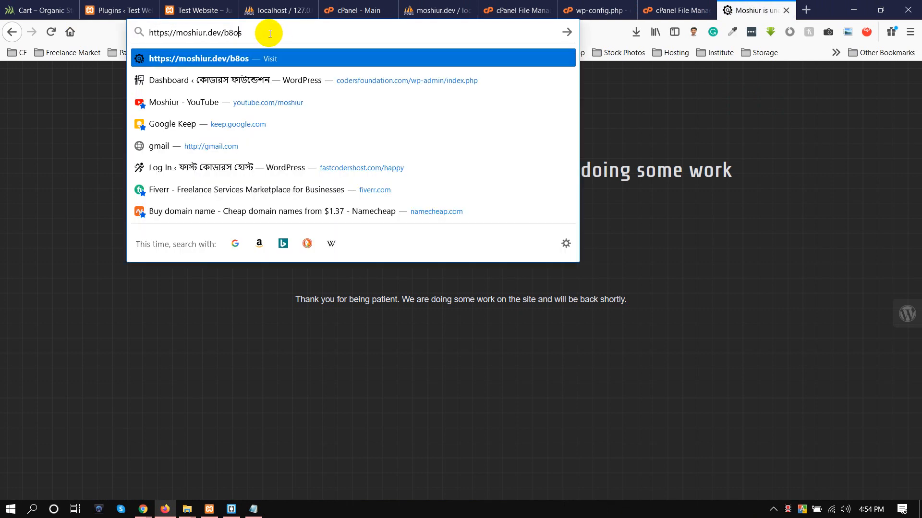
key(Return)
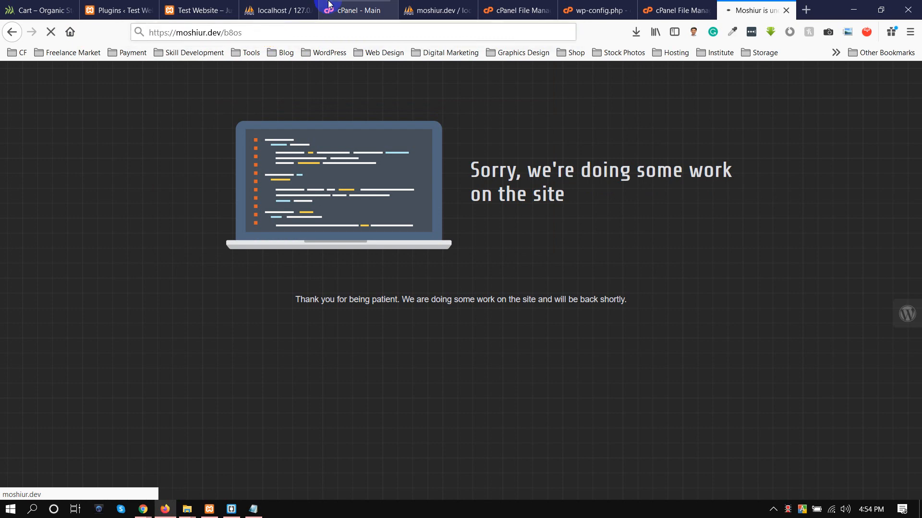
click(419, 4)
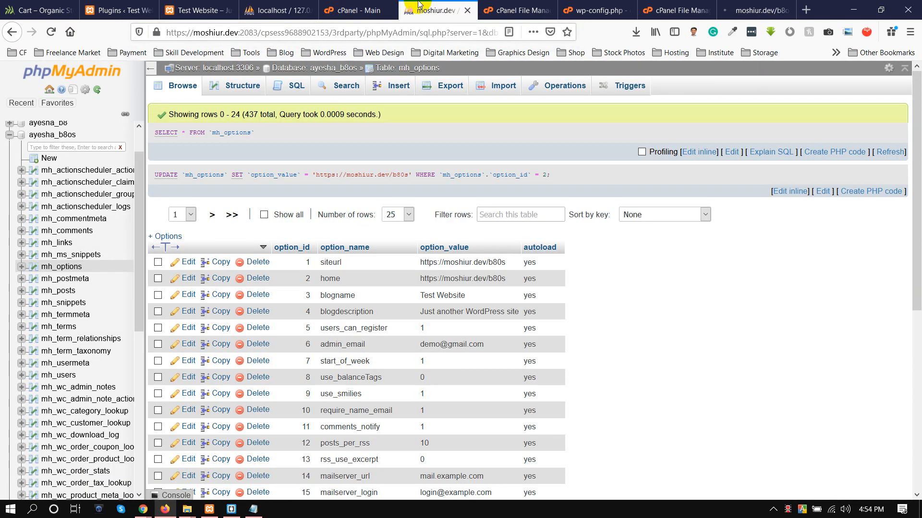
double_click(492, 267)
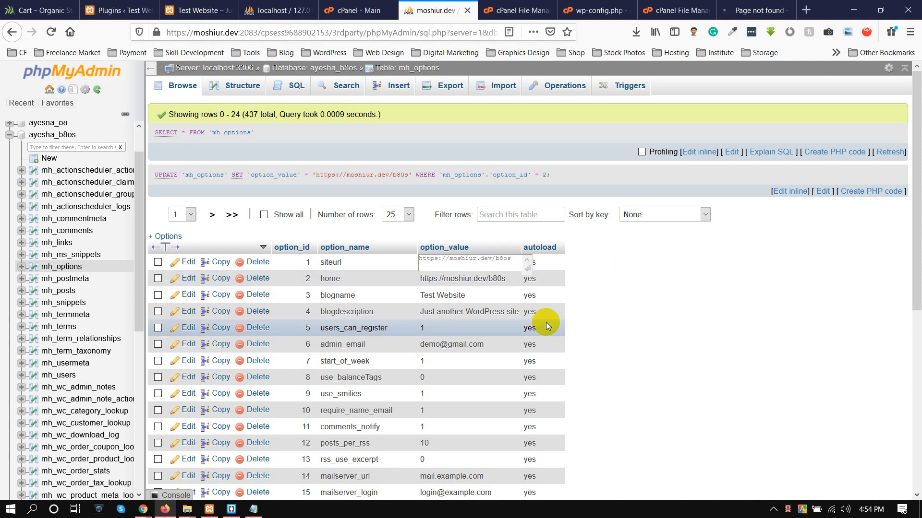
double_click(494, 280)
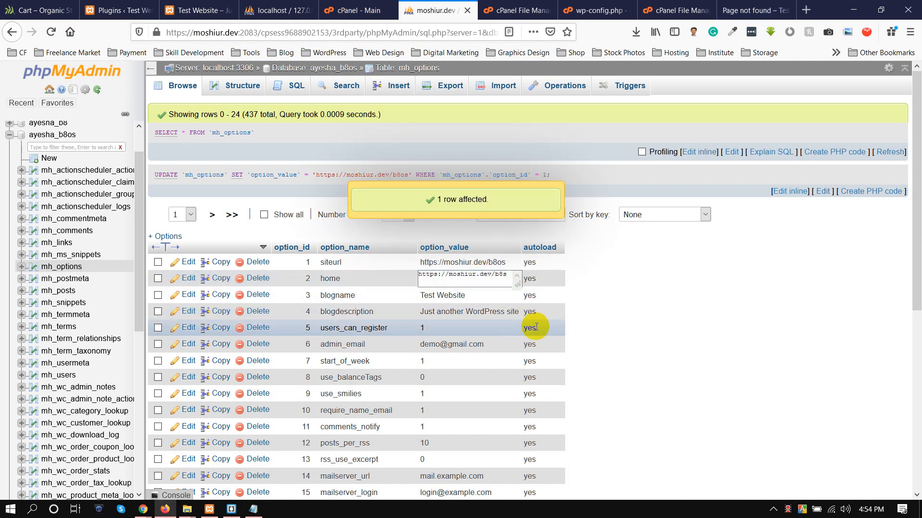
click(754, 10)
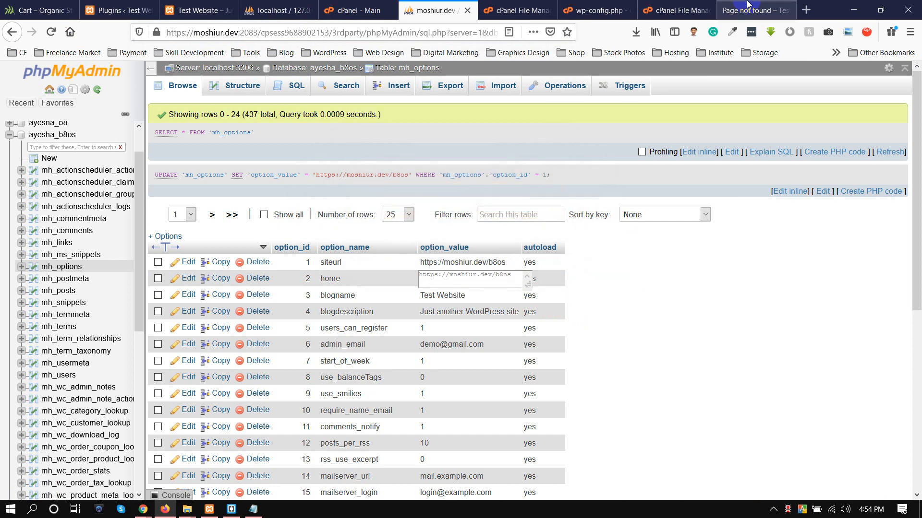
click(266, 31)
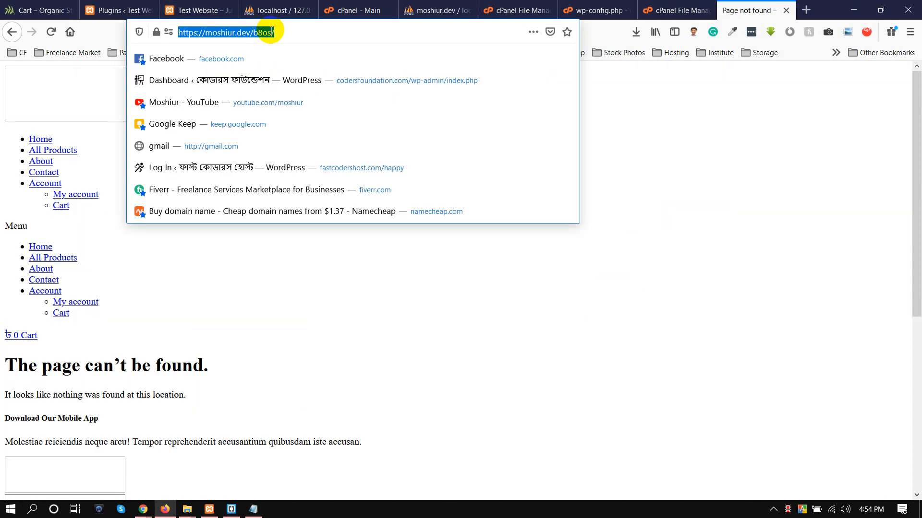
key(Return)
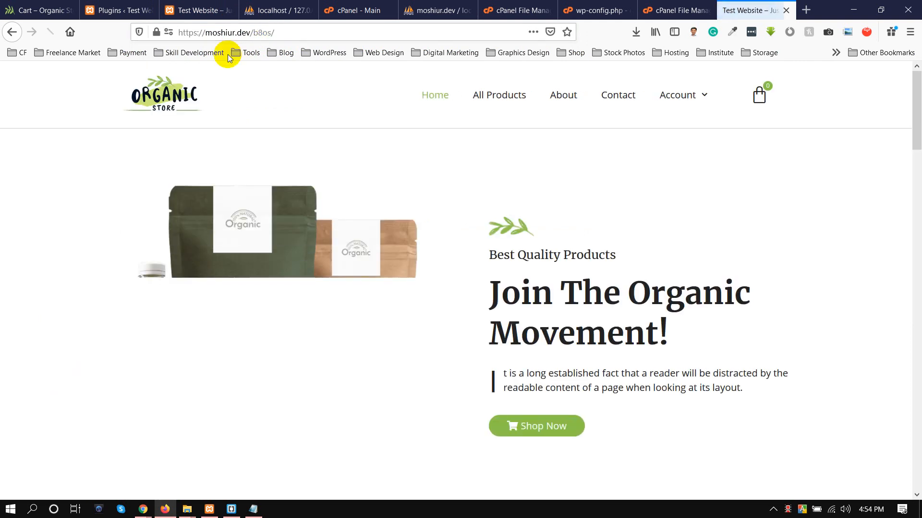
- Copy the live site's address, switch to the Chrome incognito window, replace the YouTube page with a new tab and load the address there
click(256, 39)
key(ctrl+c)
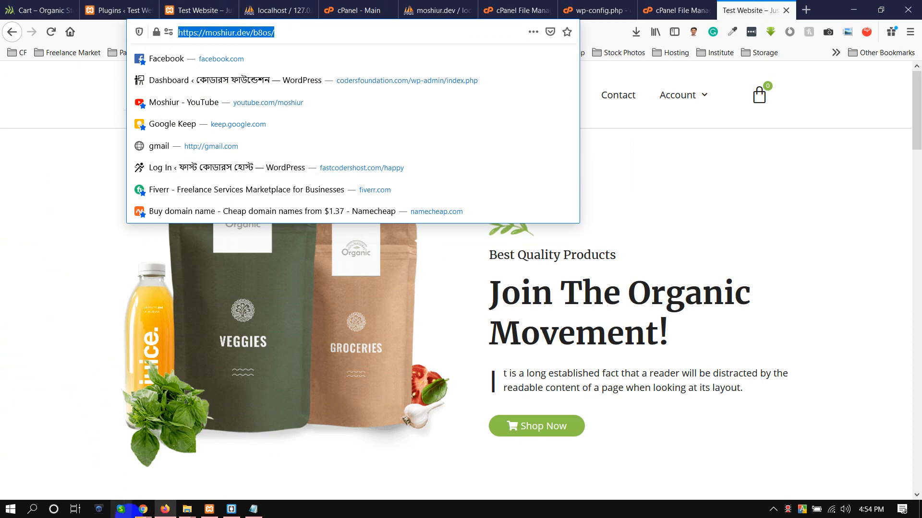
click(143, 509)
click(197, 456)
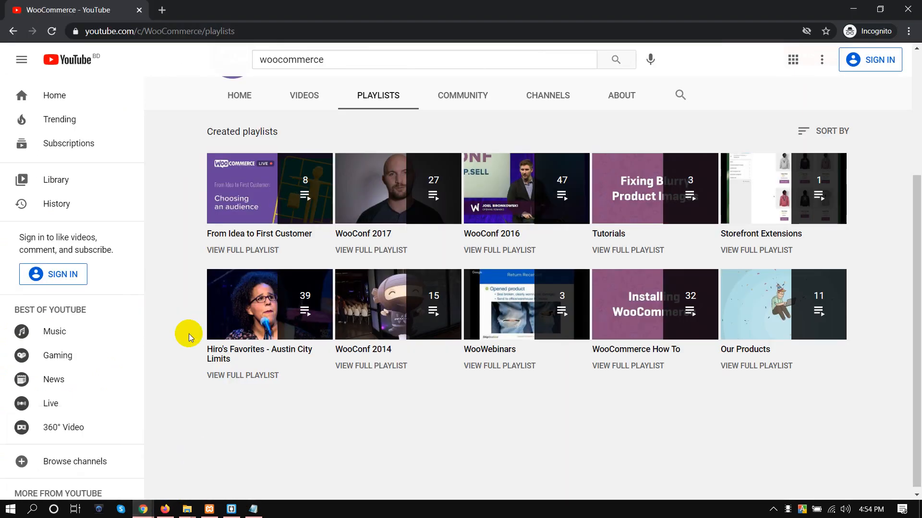
click(138, 10)
click(138, 15)
click(139, 10)
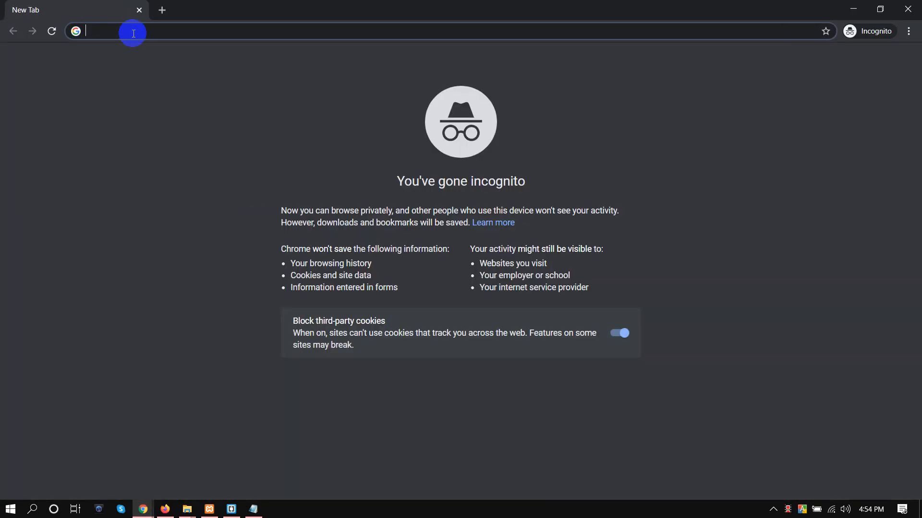
key(ctrl+v)
key(Return)
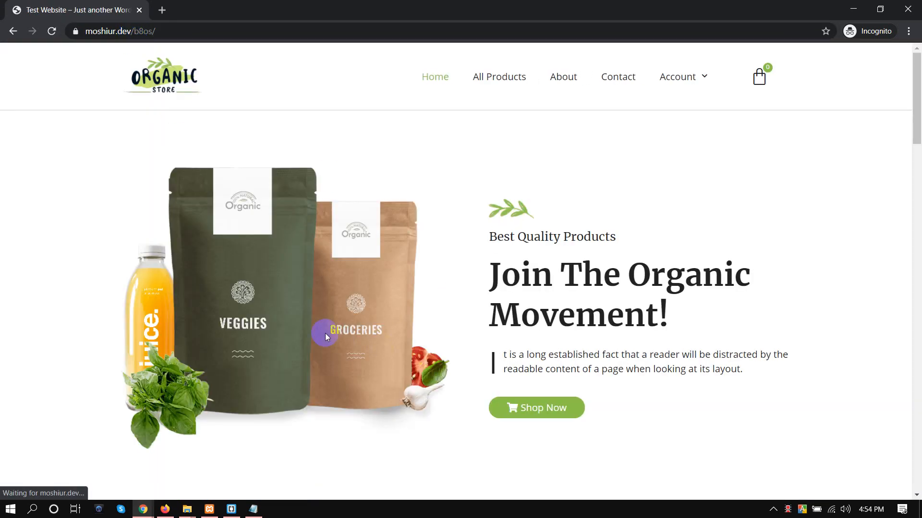
- Look through the live homepage from header to footer and check its All Products page
scroll(418, 232, down, 15)
scroll(246, 278, up, 14)
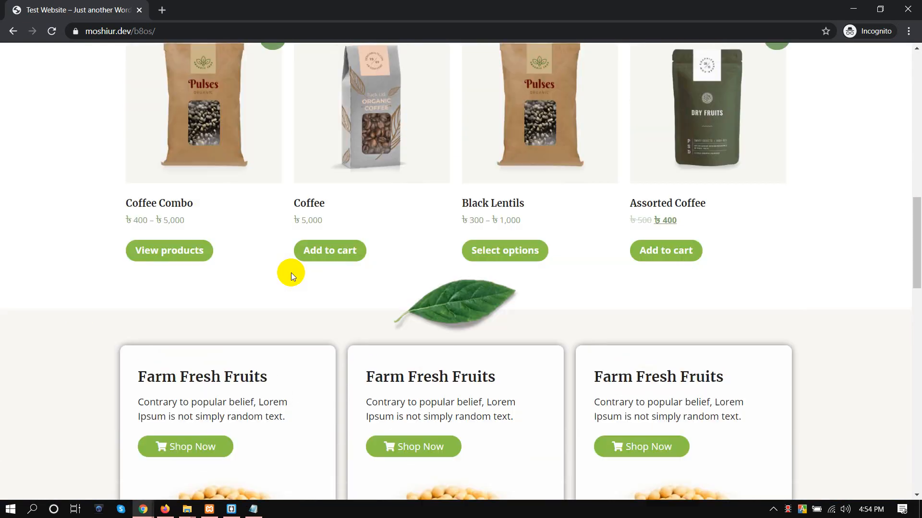
scroll(290, 274, down, 20)
scroll(451, 257, down, 8)
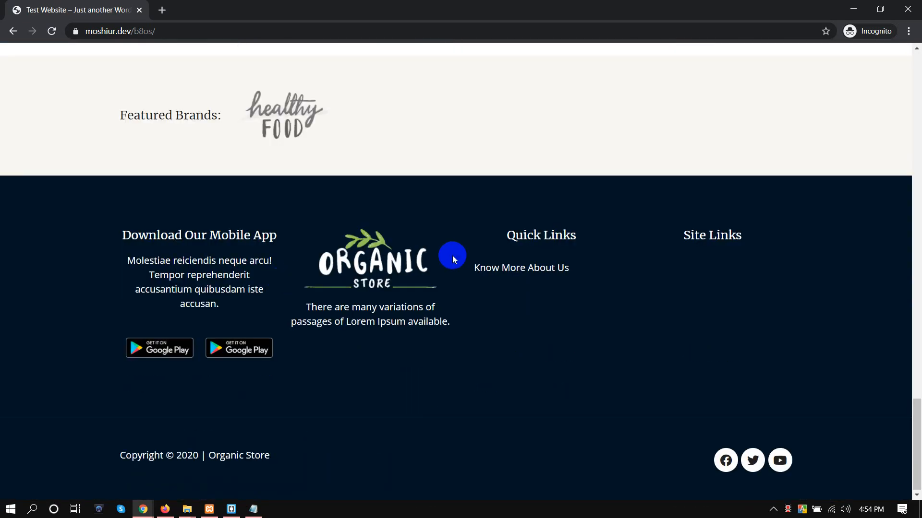
scroll(304, 273, up, 6)
scroll(305, 273, down, 6)
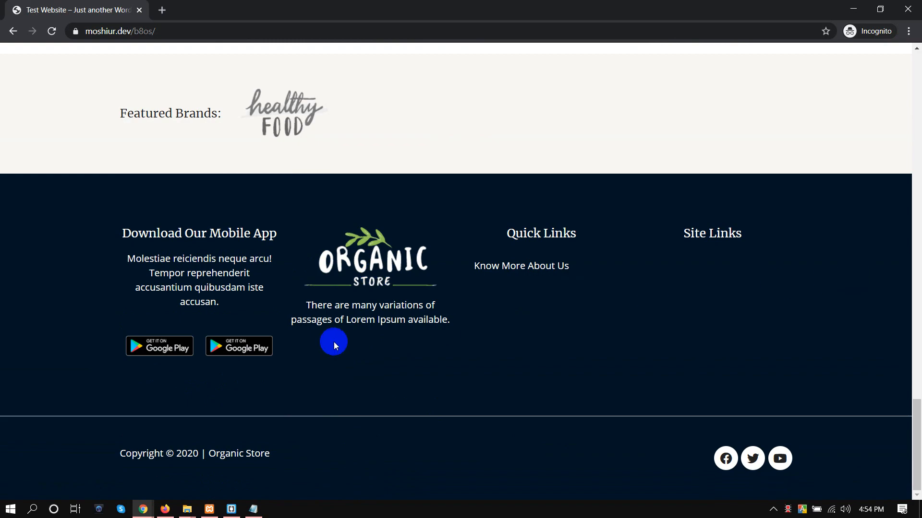
scroll(360, 329, up, 20)
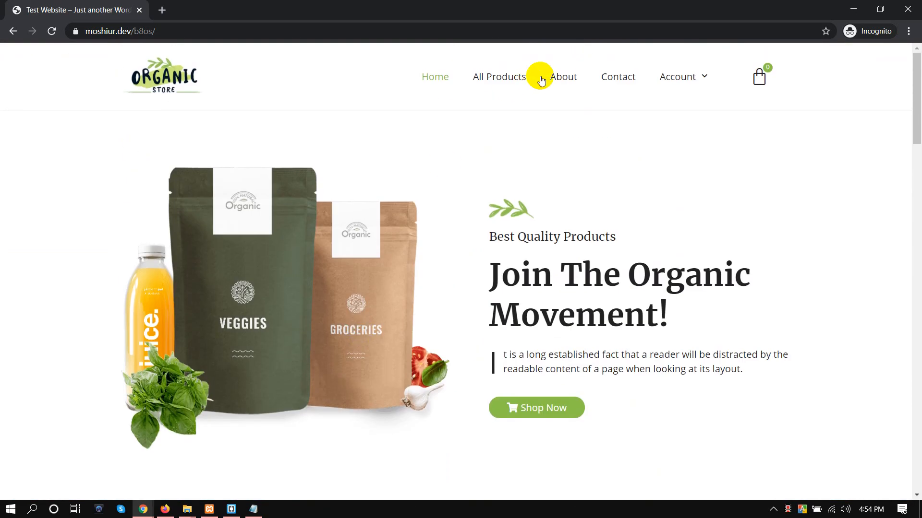
click(500, 77)
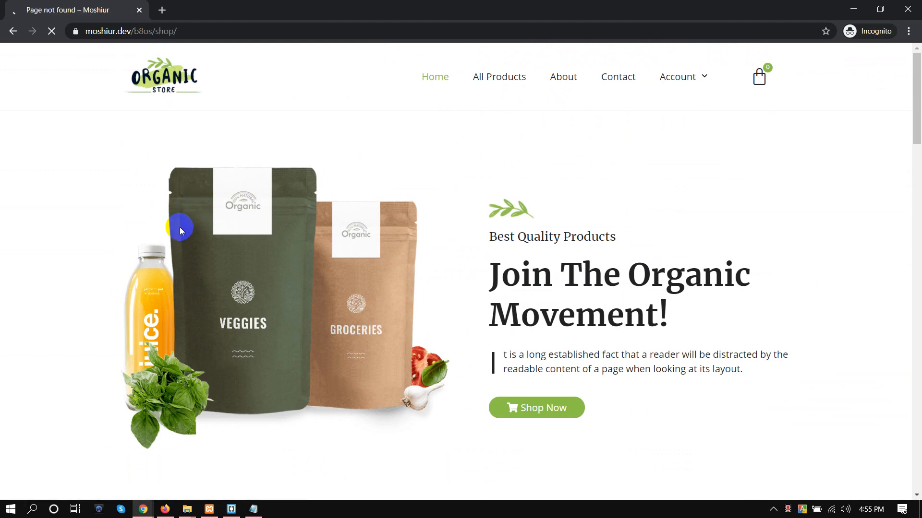
click(480, 70)
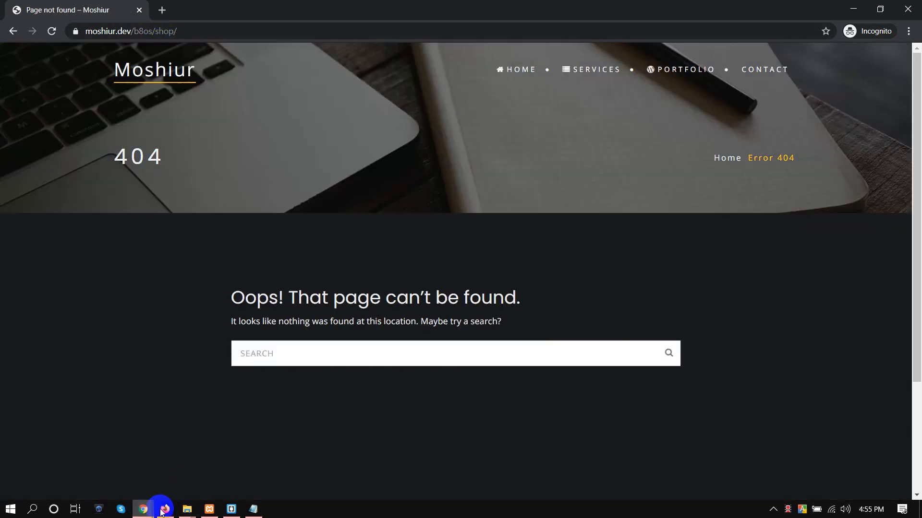
- Switch back to Firefox and open the live site's wp-admin page at moshiur.dev/b8os/wp-admin
click(165, 509)
click(360, 36)
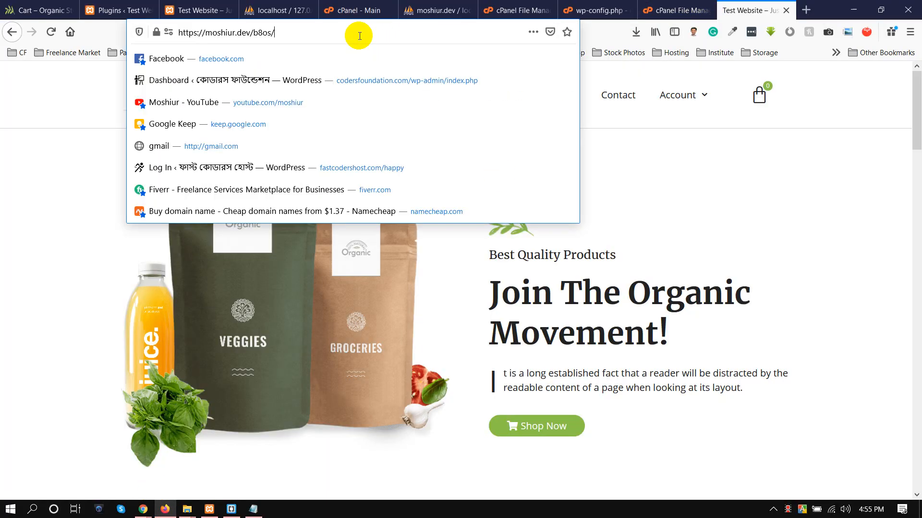
text(wp-admin)
key(Return)
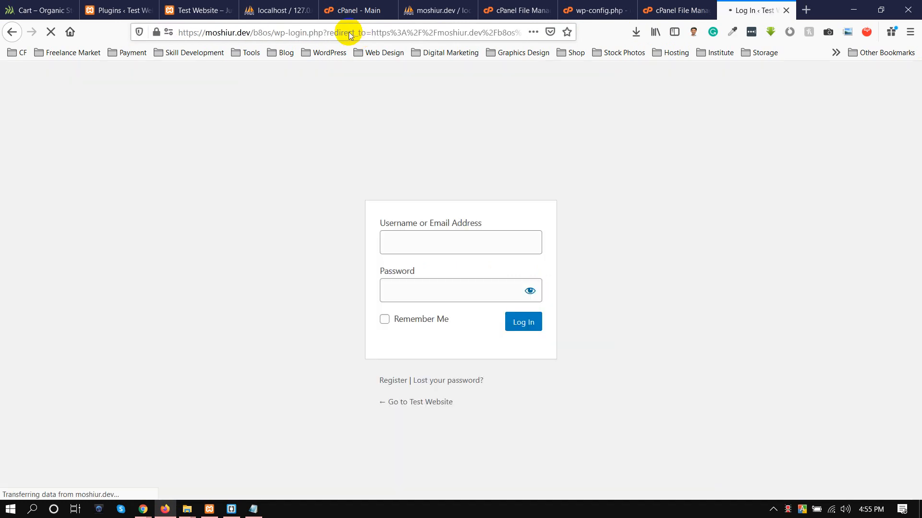
- Log in to the live WordPress dashboard with the admin username and password, and decline saving the login in the browser
click(397, 232)
text(moshi)
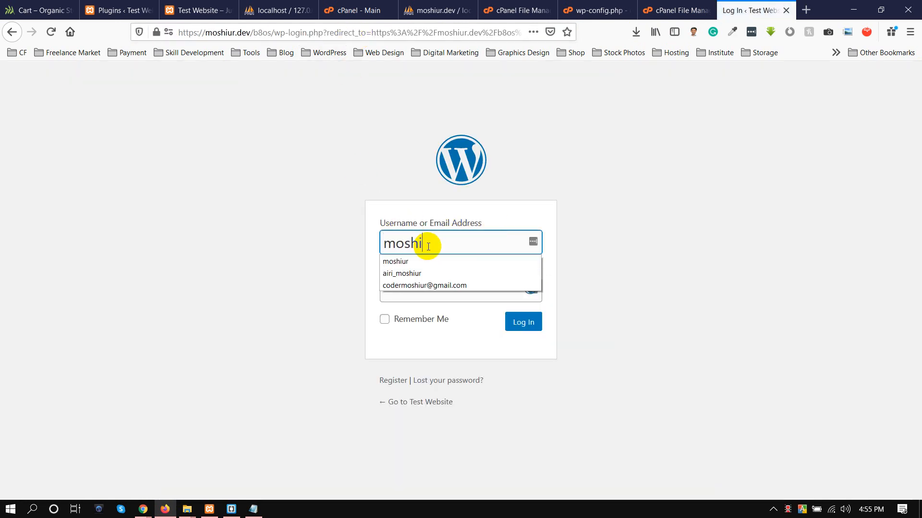
text(ur)
key(Tab)
text(••)
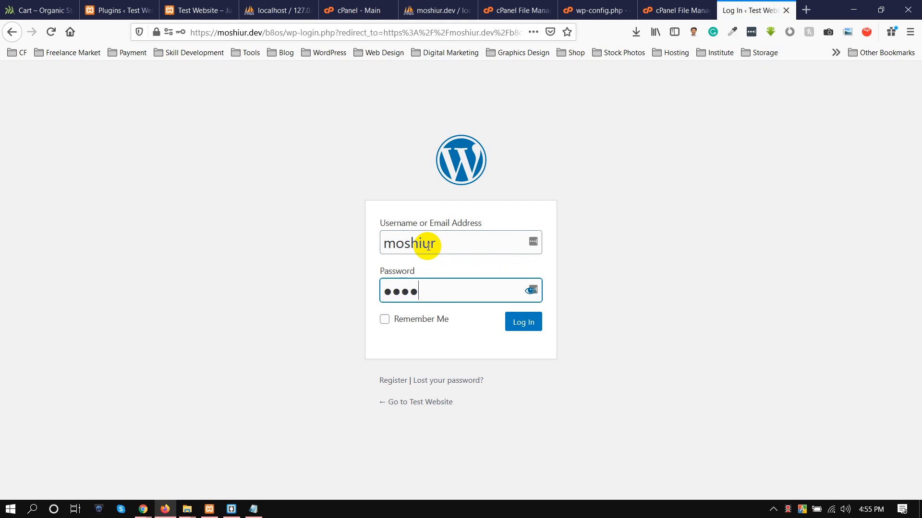
key(Return)
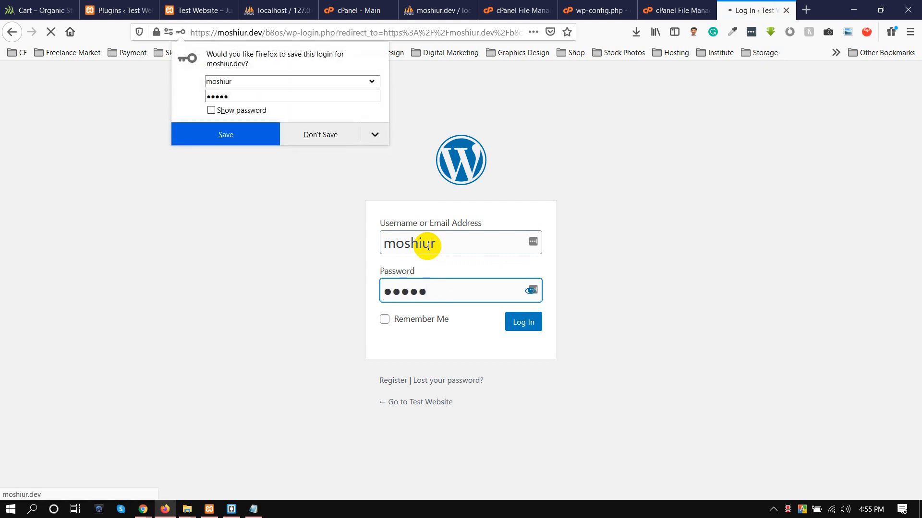
click(307, 138)
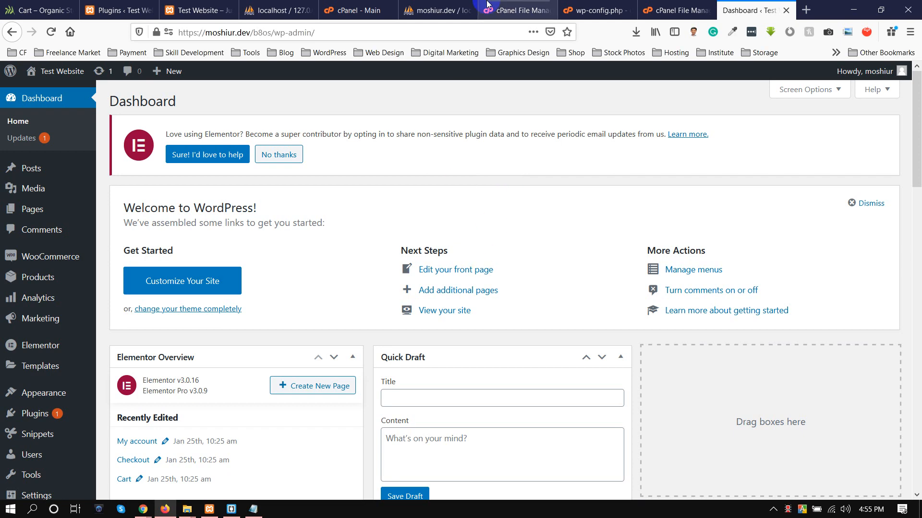
- Open the mh_users table of the local b8 database in phpMyAdmin
click(360, 10)
click(524, 8)
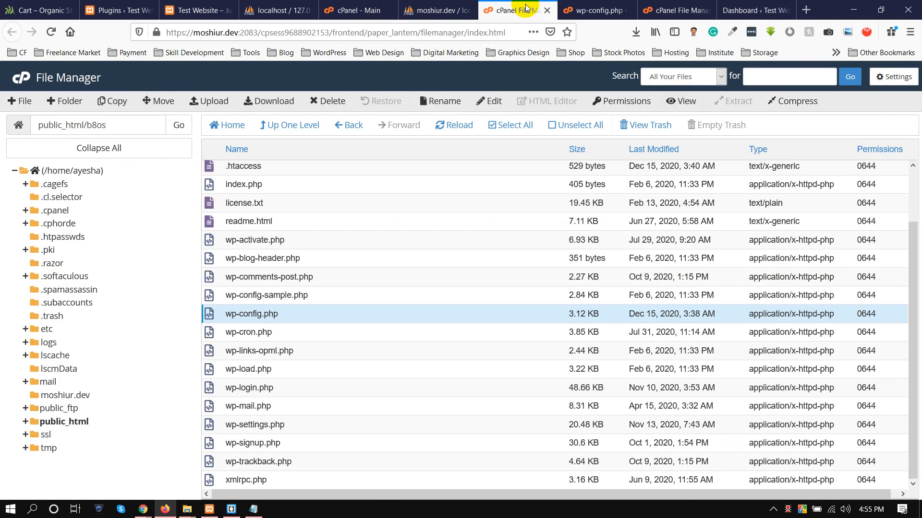
click(366, 5)
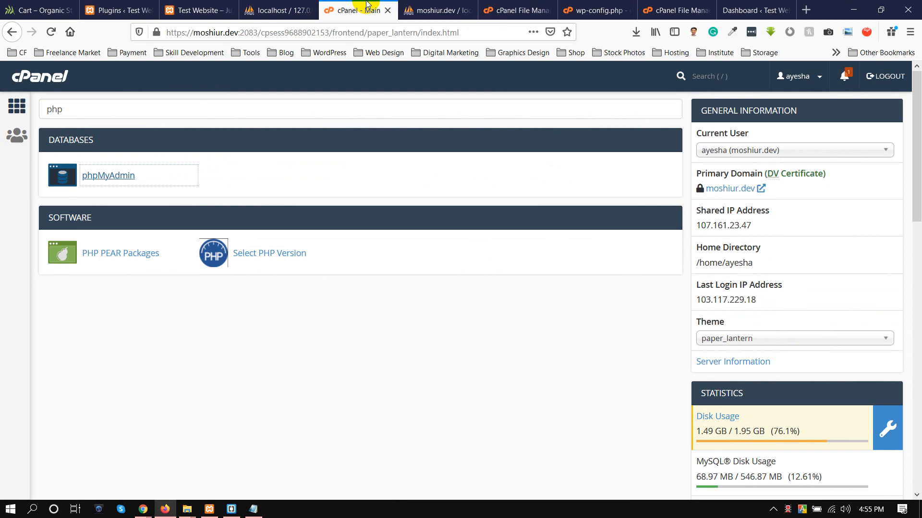
click(271, 10)
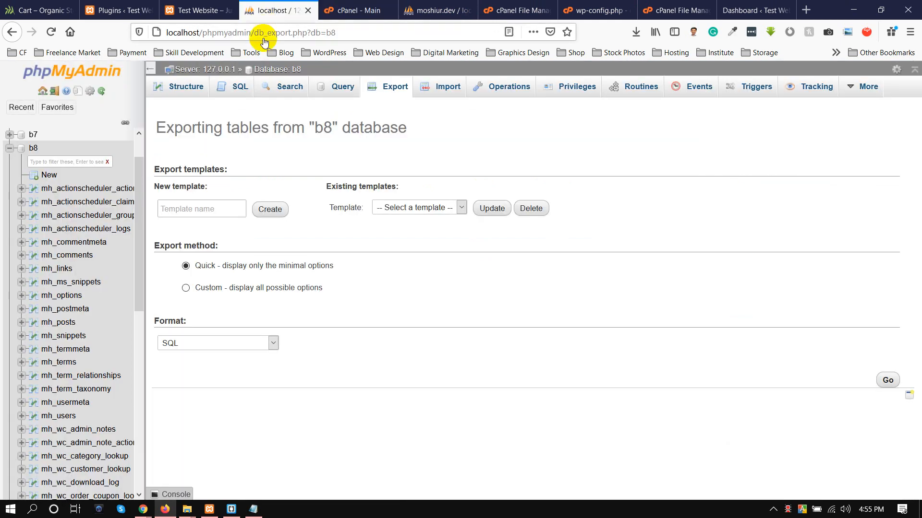
scroll(86, 252, down, 3)
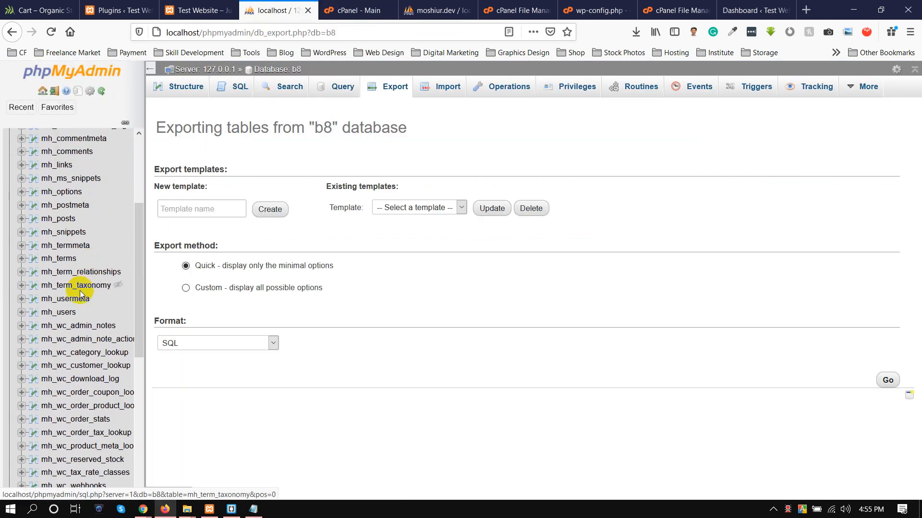
click(60, 314)
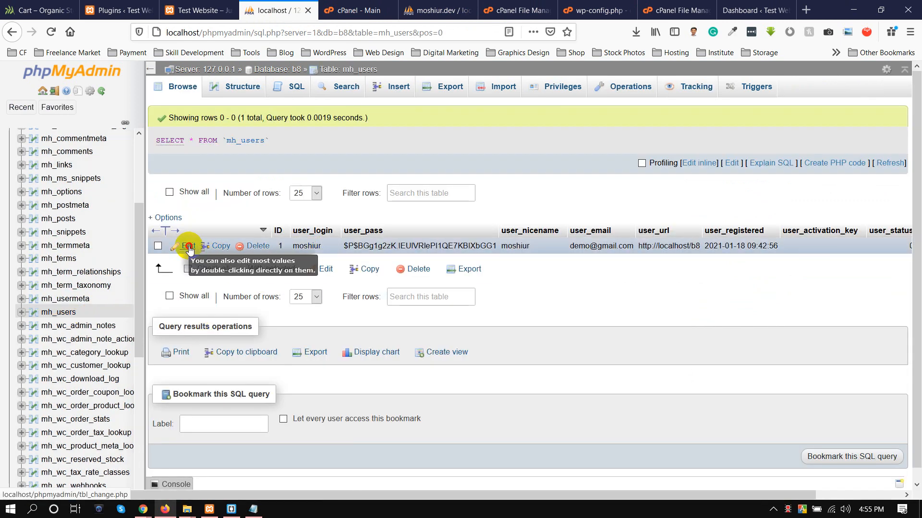
- Edit the admin user's row in mh_users, clearing the stored user_pass value and setting its function to MD5
click(210, 251)
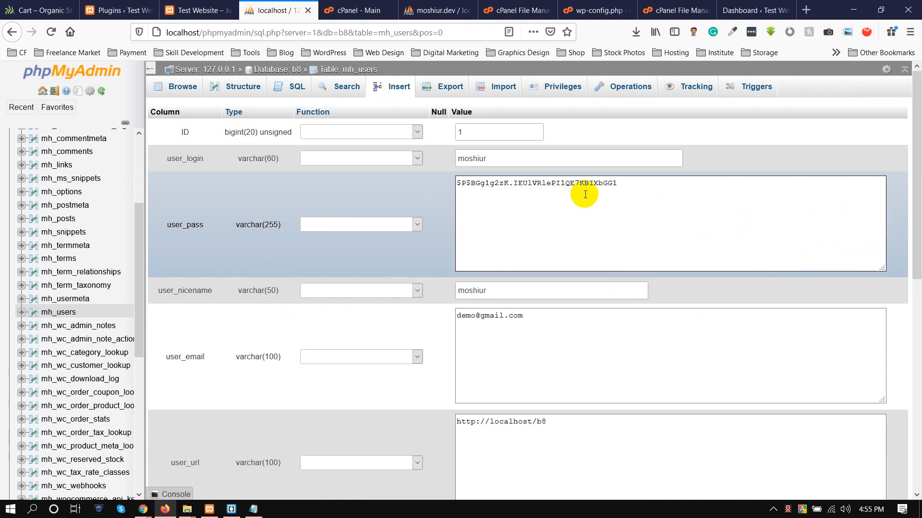
drag(629, 186, 218, 185)
key(BackSpace)
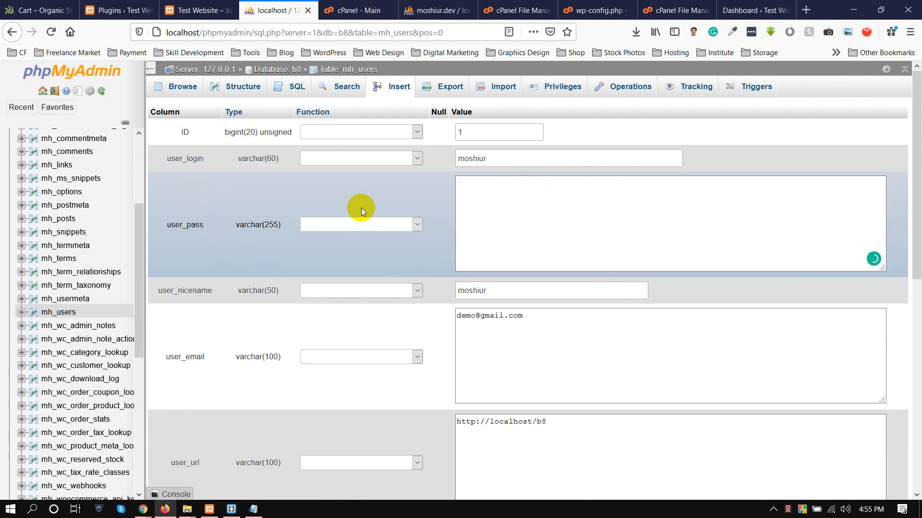
click(362, 224)
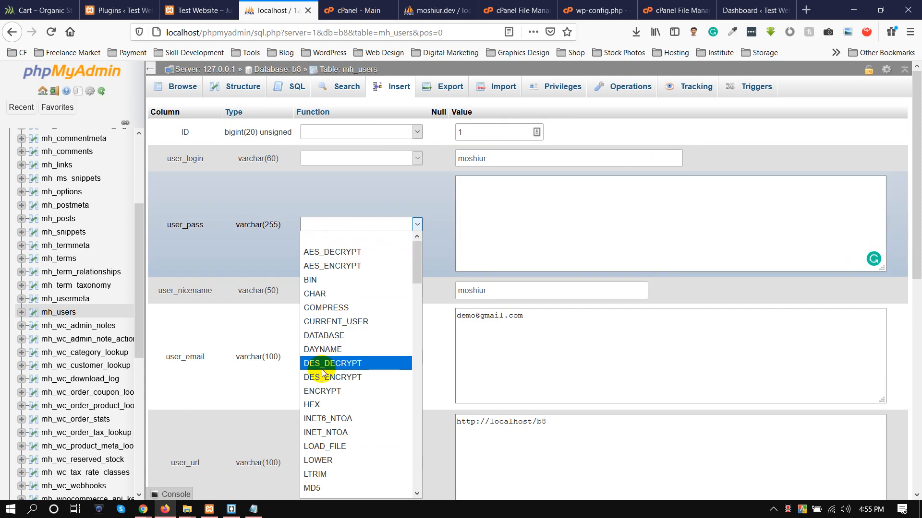
scroll(323, 368, down, 1)
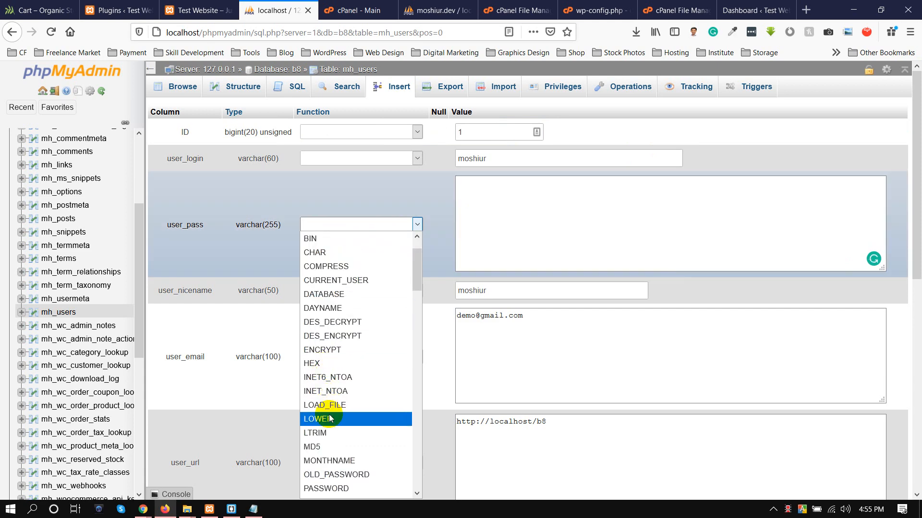
click(322, 447)
scroll(791, 353, down, 8)
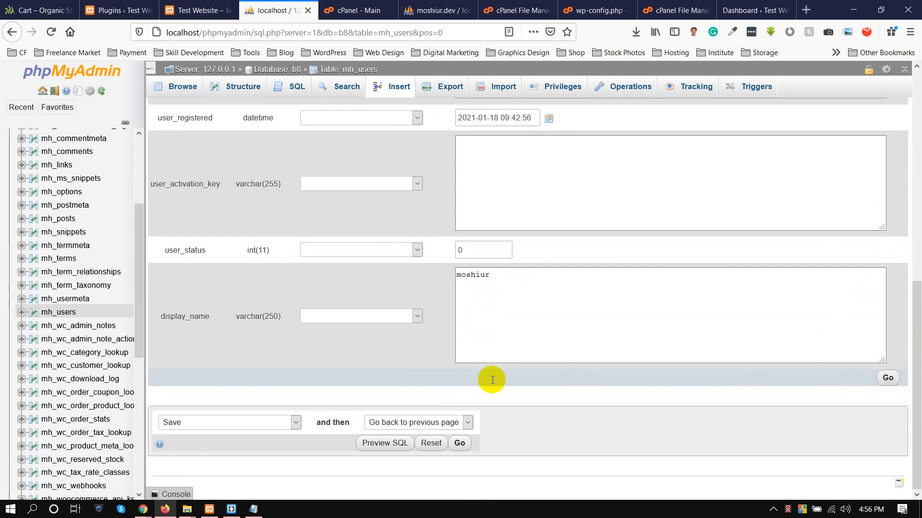
scroll(489, 377, up, 10)
- Go to the live site's Permalink Settings in the WordPress dashboard and select the Post name structure
click(754, 10)
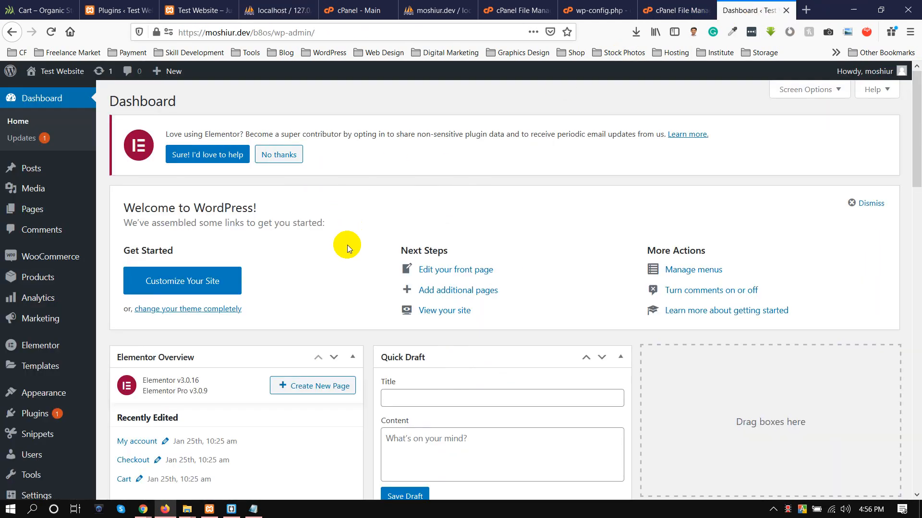
scroll(9, 317, down, 5)
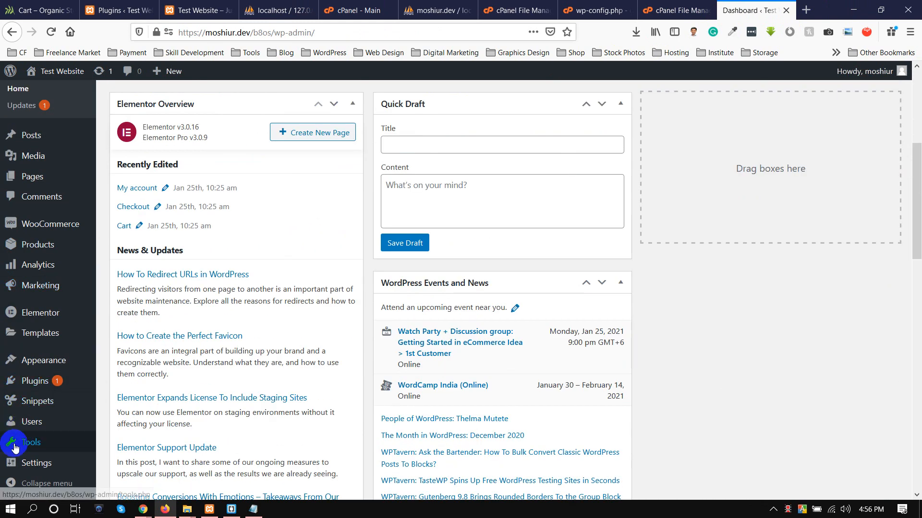
mouse_move(36, 458)
click(127, 452)
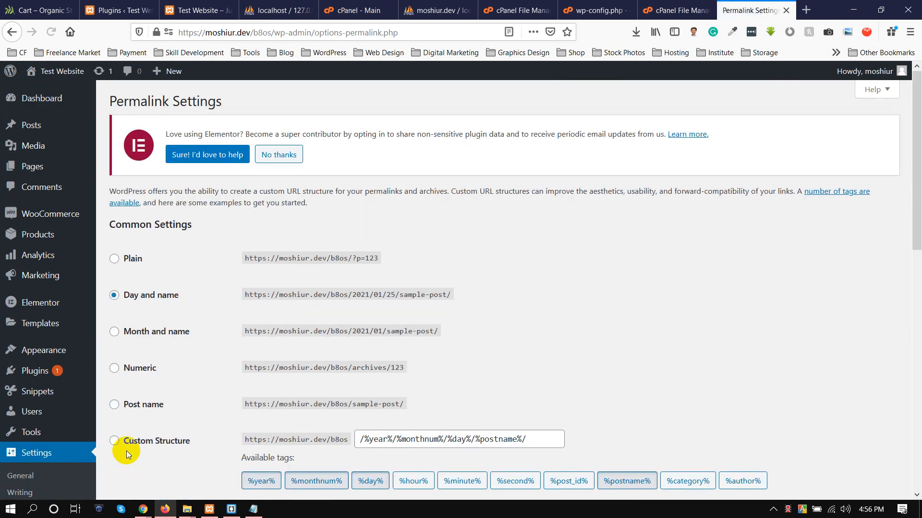
scroll(171, 316, down, 3)
click(115, 274)
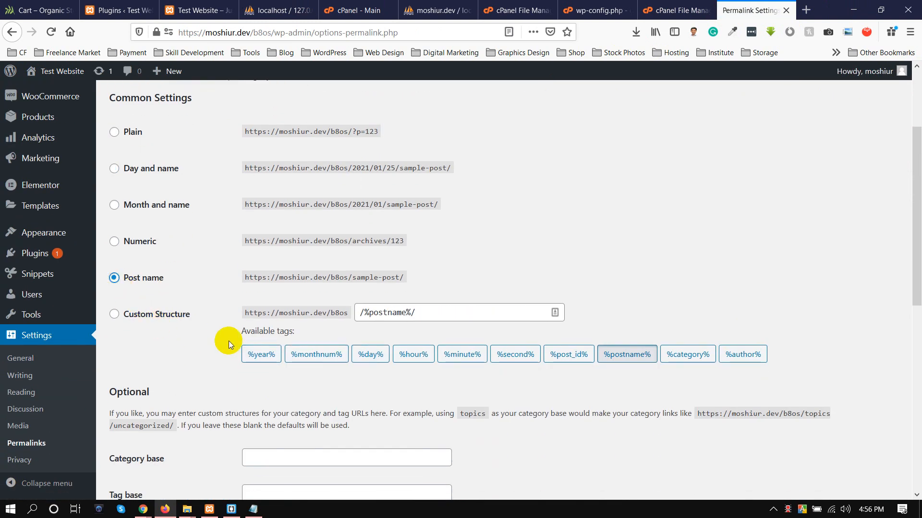
- Set the product permalinks to Shop base and save the permalink settings
scroll(229, 341, down, 6)
scroll(216, 365, up, 5)
scroll(216, 365, down, 6)
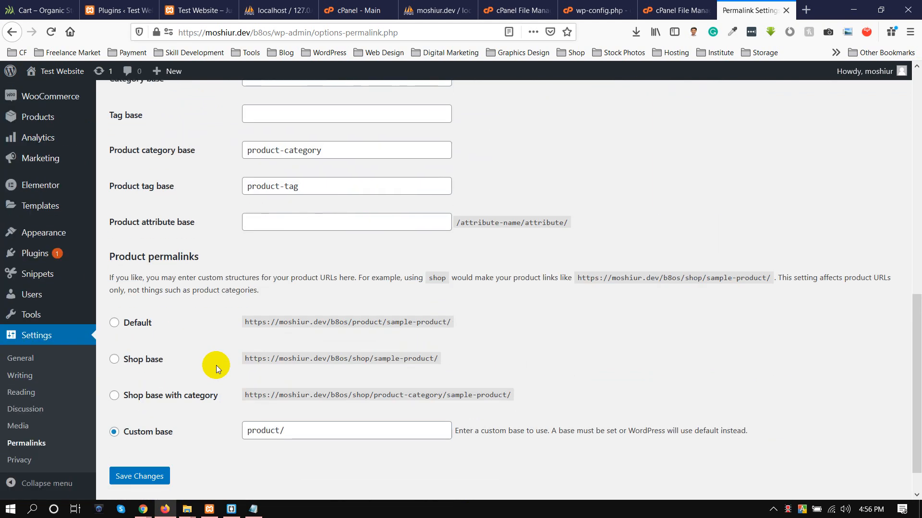
scroll(216, 365, up, 6)
scroll(129, 224, up, 2)
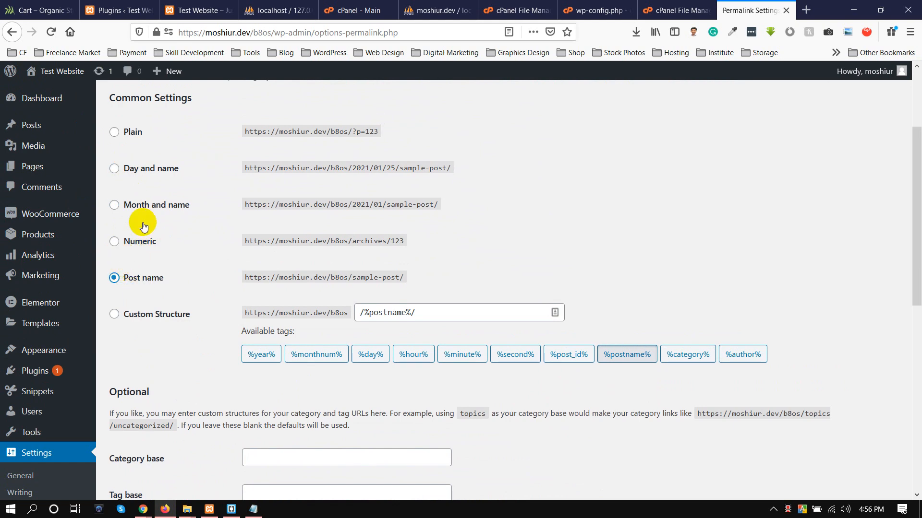
scroll(200, 261, down, 8)
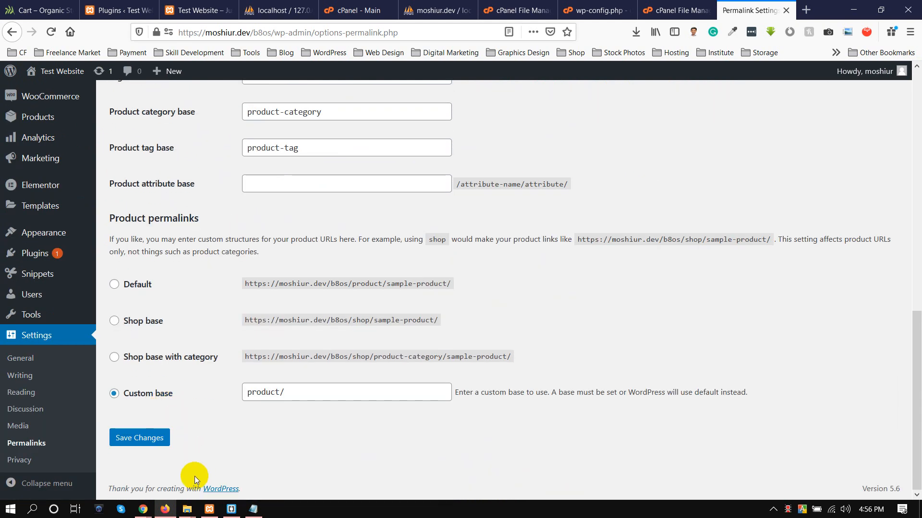
click(145, 326)
click(140, 437)
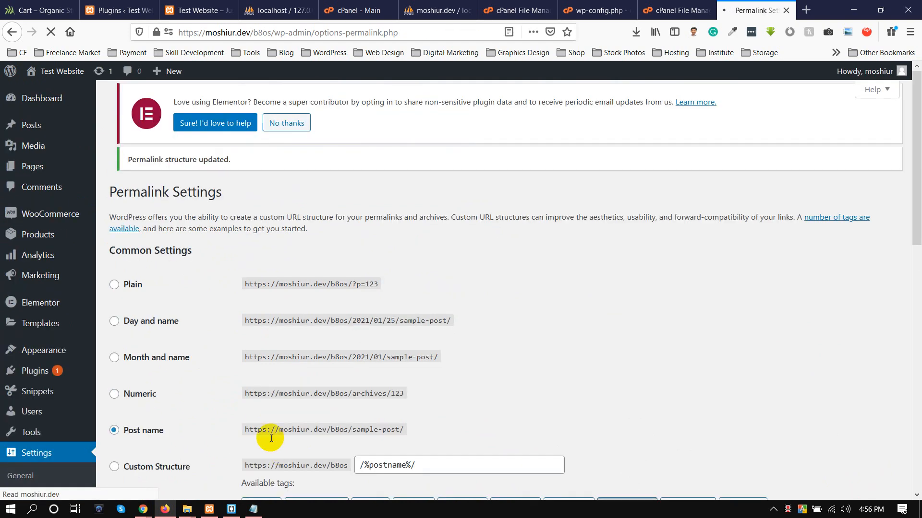
- Switch to the Chrome incognito window and load the live homepage at moshiur.dev/b8os/
mouse_move(144, 511)
click(181, 459)
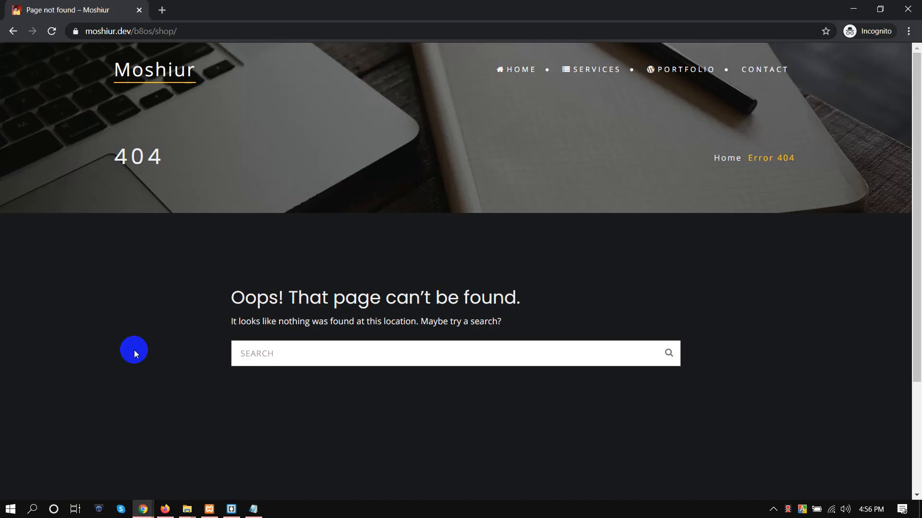
click(161, 32)
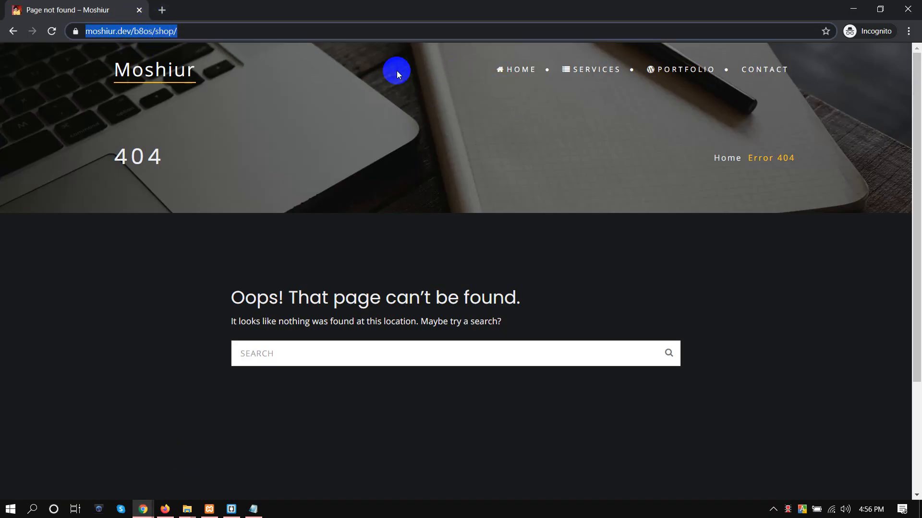
click(166, 32)
drag(206, 31, 190, 31)
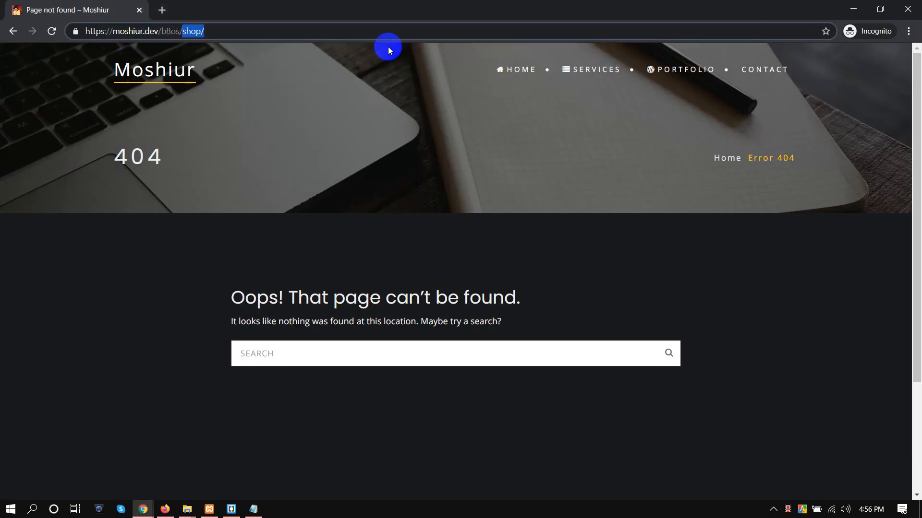
key(BackSpace)
key(Return)
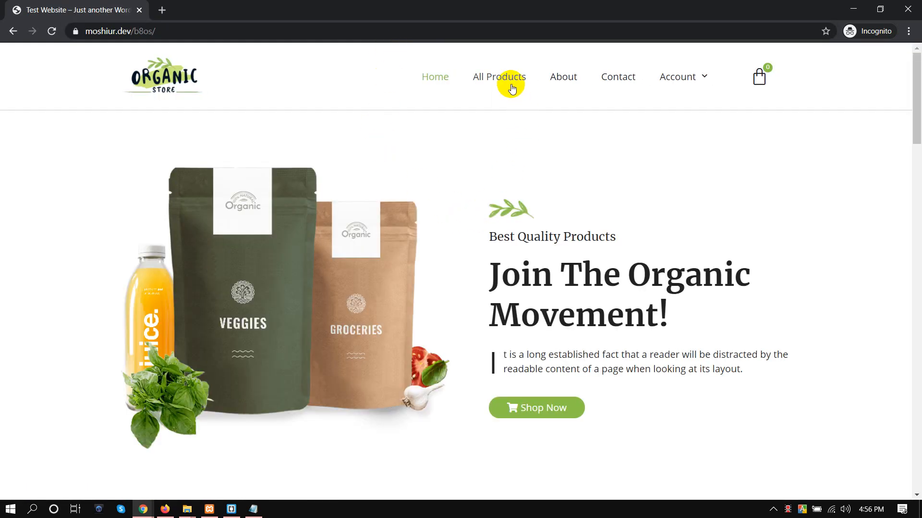
- Check that the live site's All Products and About pages load, looking through each one
click(511, 83)
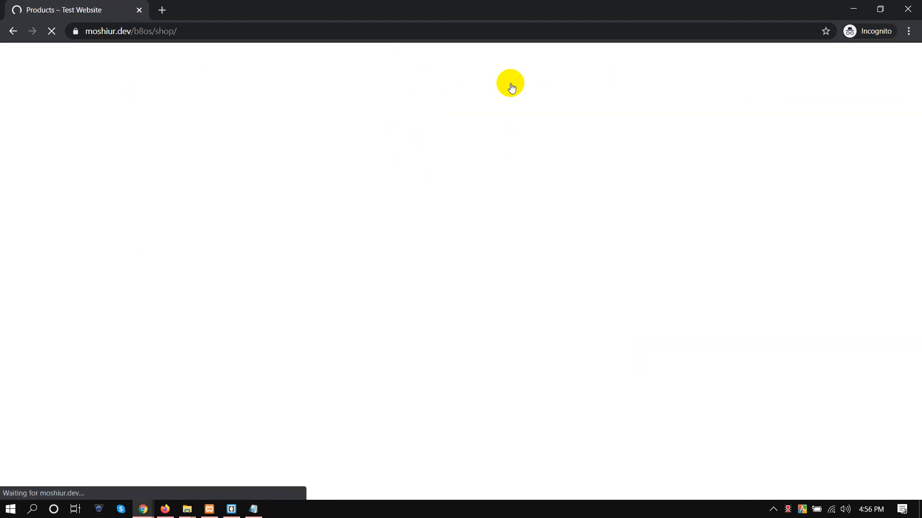
scroll(385, 194, down, 5)
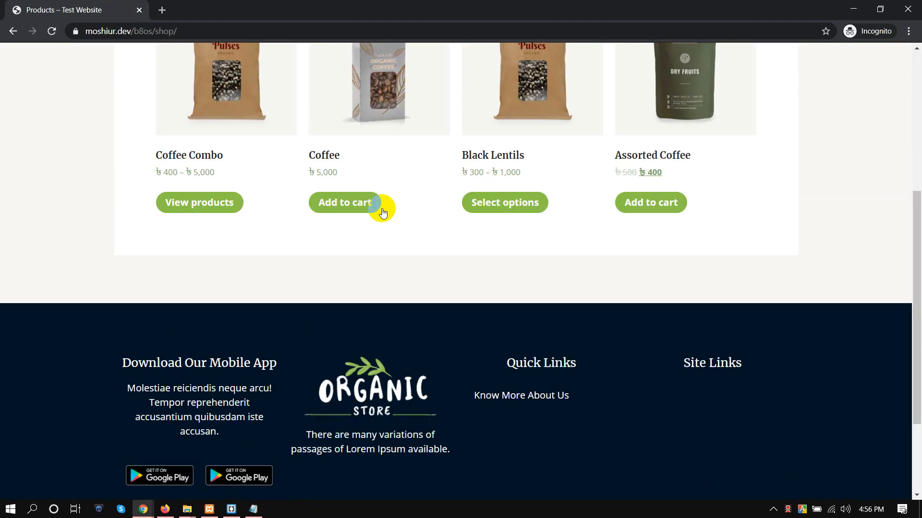
scroll(595, 220, up, 5)
click(564, 91)
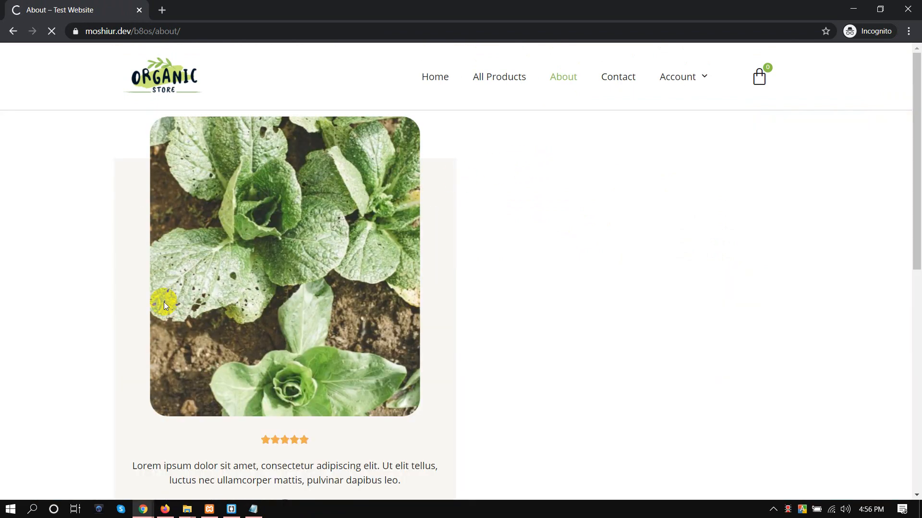
scroll(251, 282, down, 5)
scroll(442, 248, up, 4)
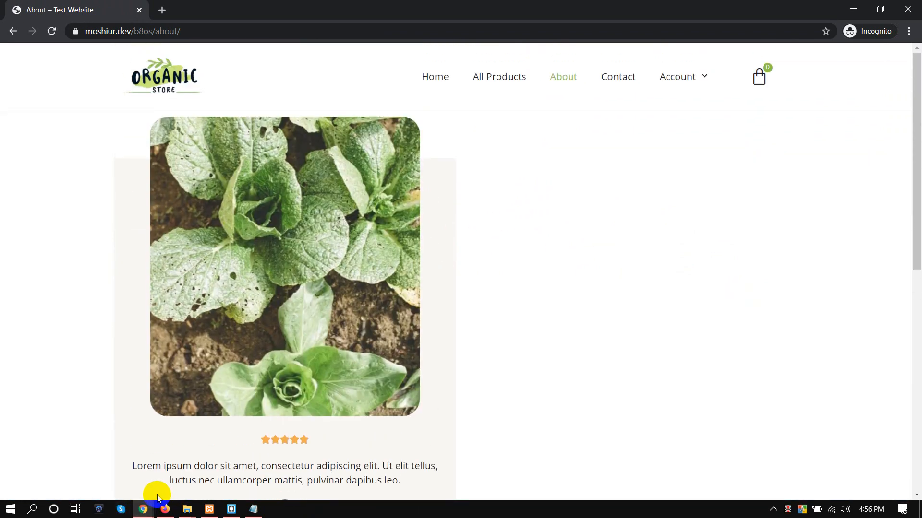
- Switch back to Firefox and open the Elementor plugin's settings in the live site's dashboard
click(164, 509)
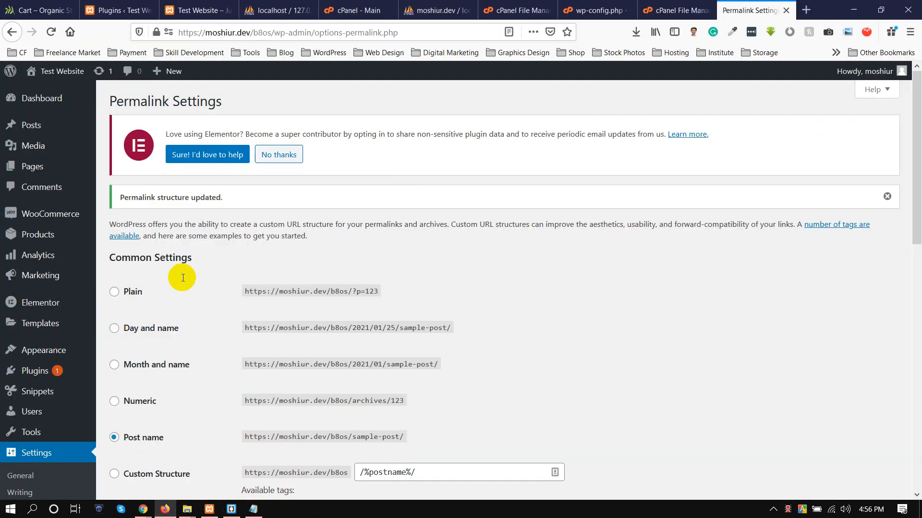
mouse_move(47, 335)
scroll(47, 334, down, 3)
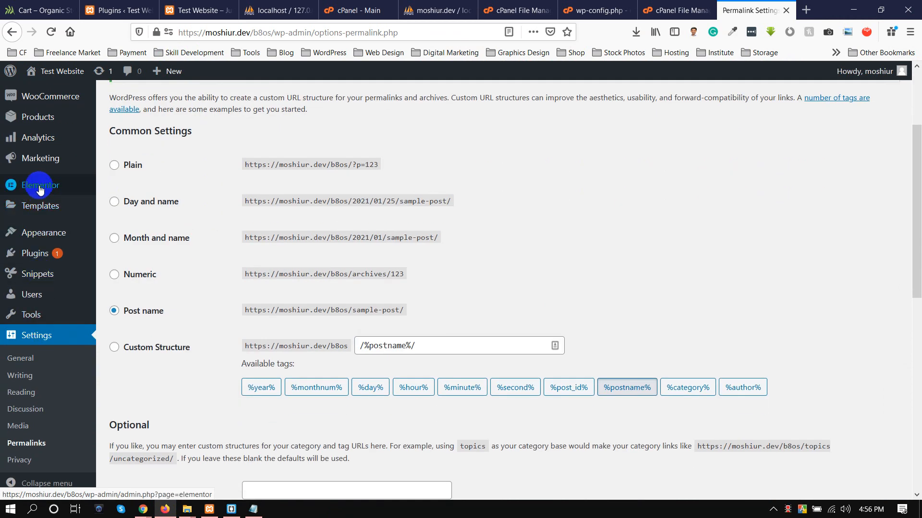
mouse_move(41, 182)
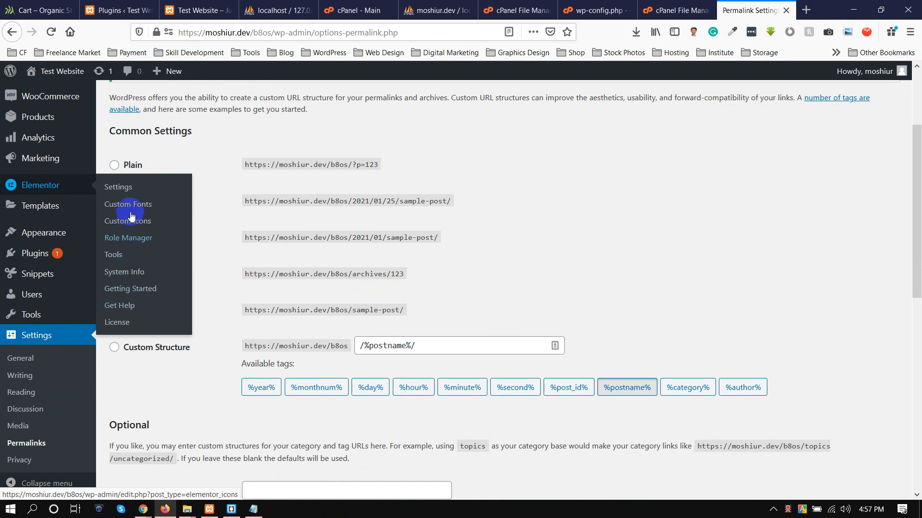
click(129, 189)
click(148, 286)
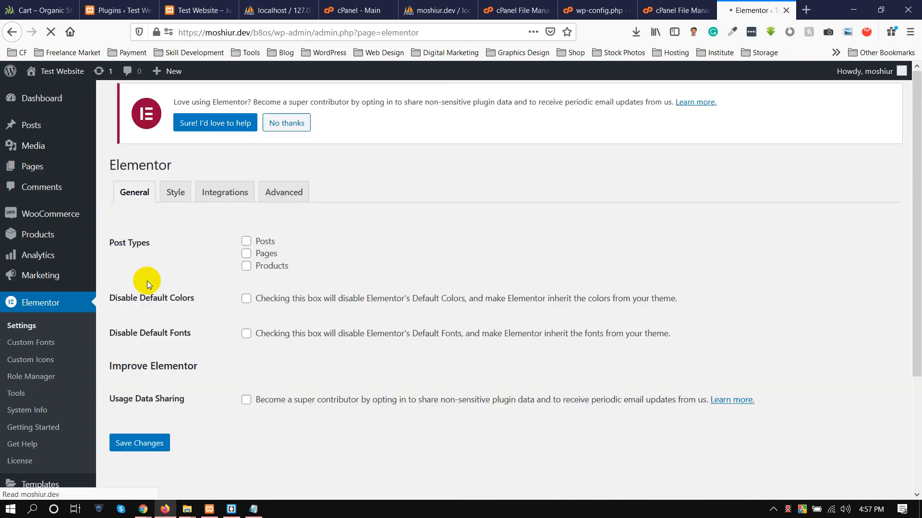
- Look through Elementor's Style, Integrations and Advanced settings on the live site
click(171, 202)
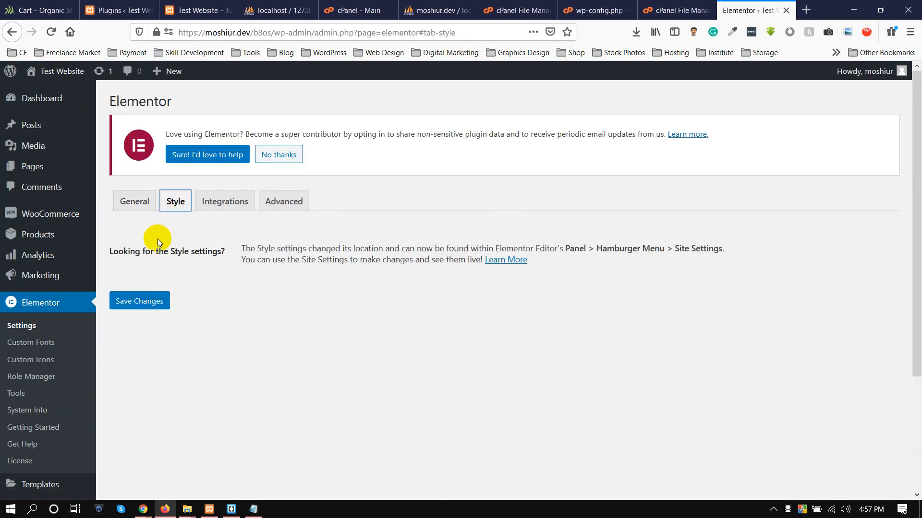
click(213, 206)
click(282, 201)
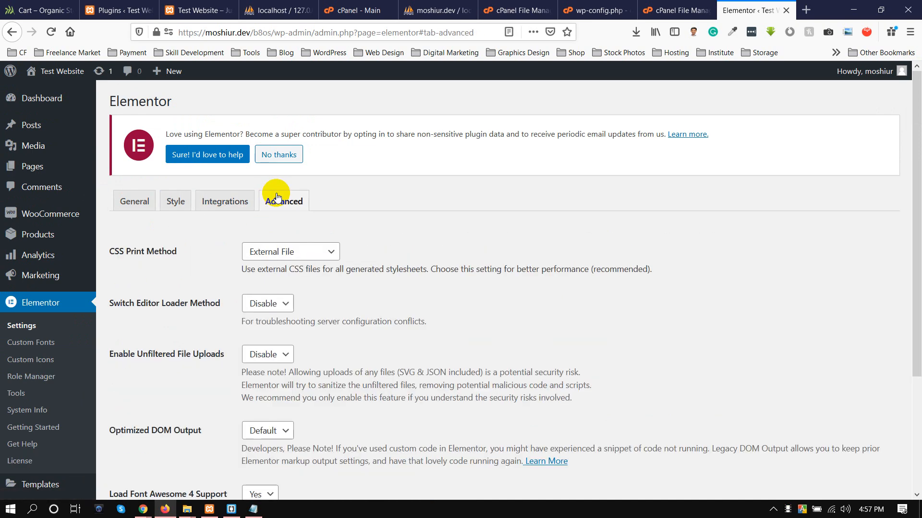
scroll(151, 318, down, 4)
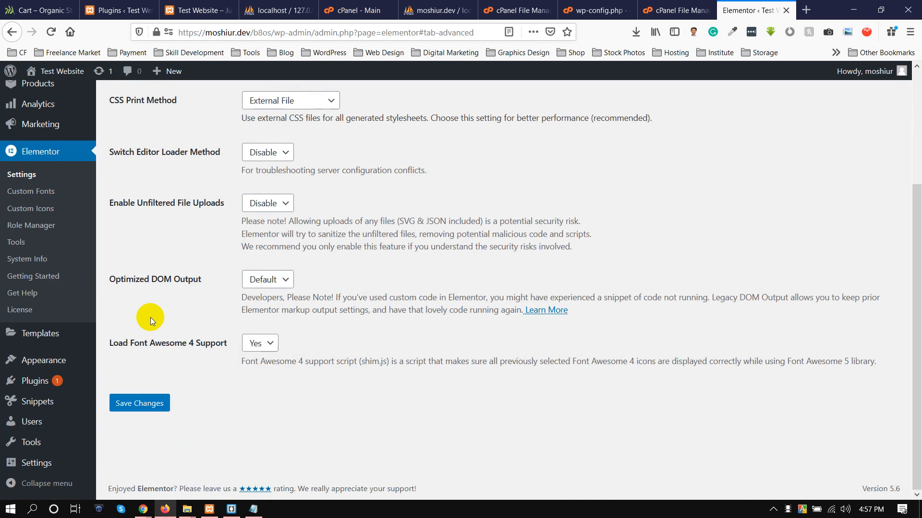
scroll(150, 318, up, 3)
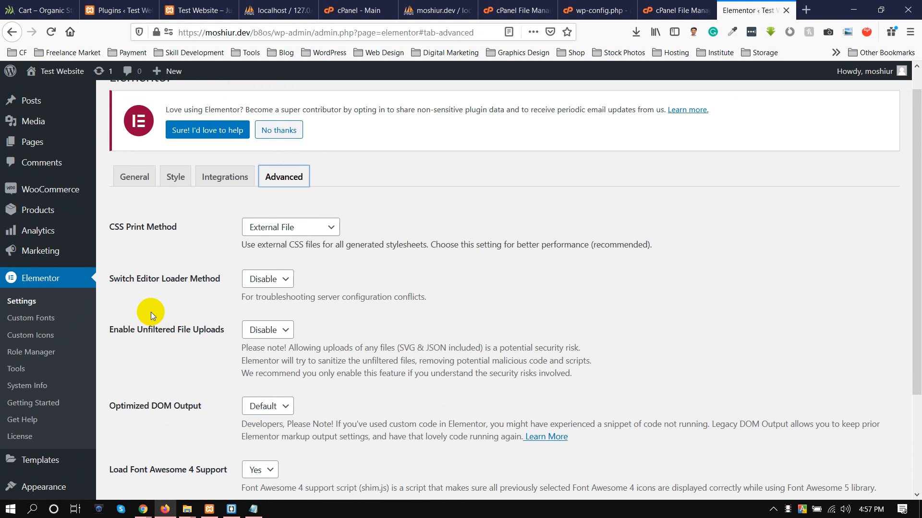
scroll(134, 312, down, 2)
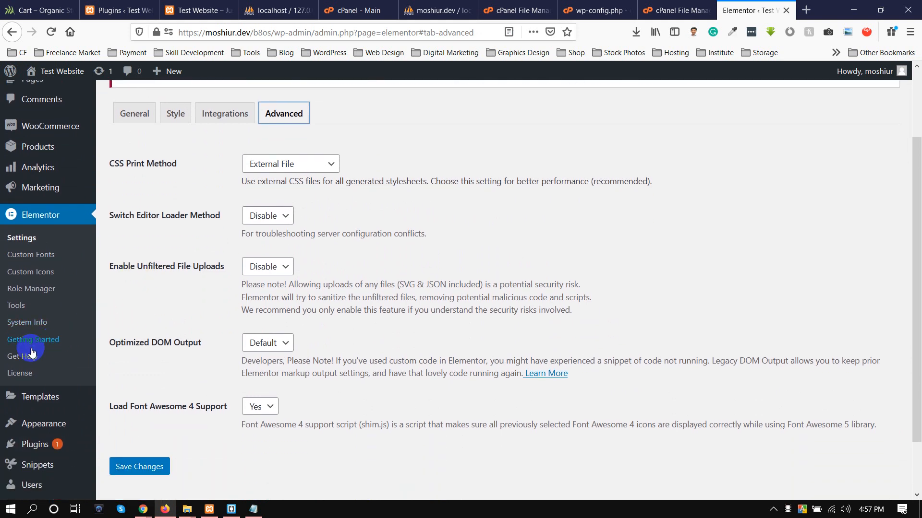
mouse_move(19, 399)
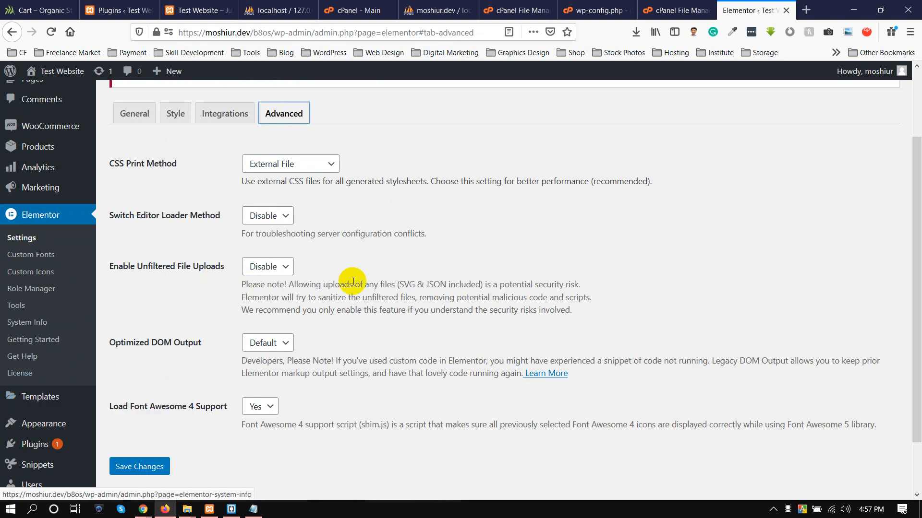
- Check the options for Elementor's Switch Editor Loader Method, and review the Integrations, Style and General settings
scroll(375, 281, up, 2)
click(268, 304)
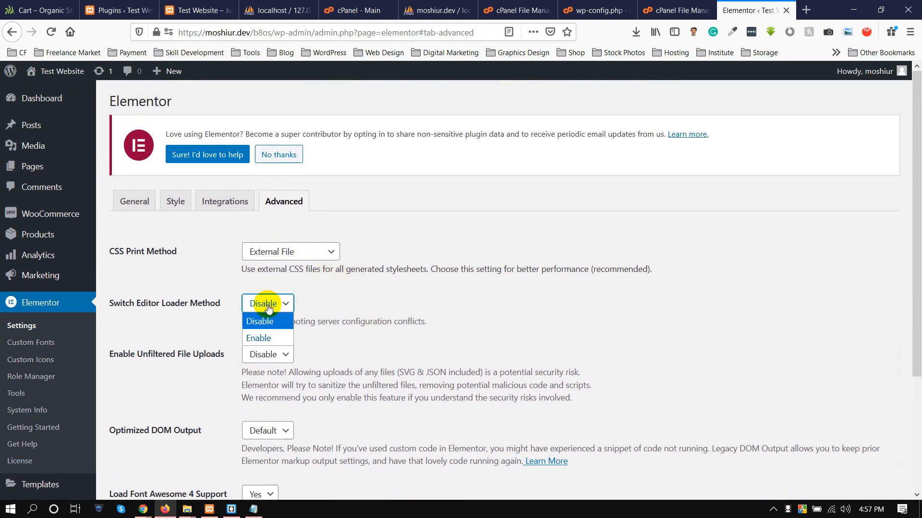
click(268, 307)
click(221, 204)
scroll(194, 295, down, 10)
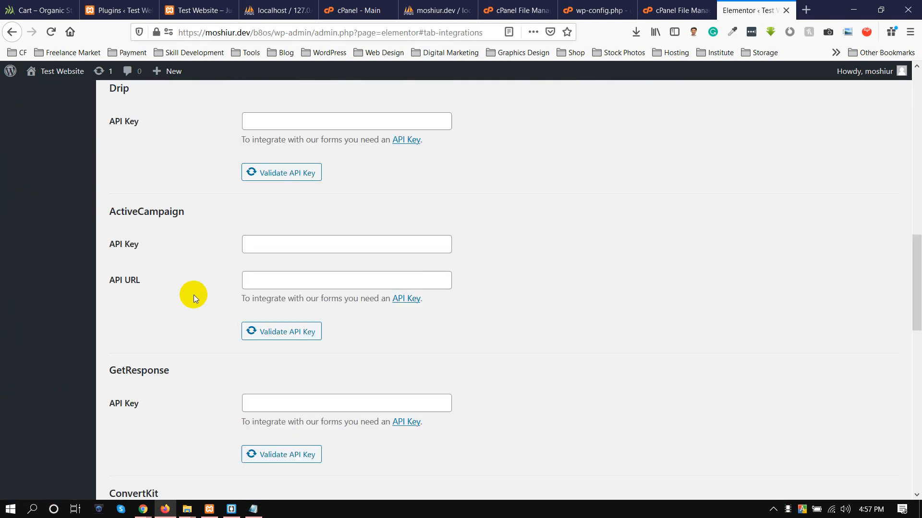
scroll(194, 294, up, 10)
click(175, 257)
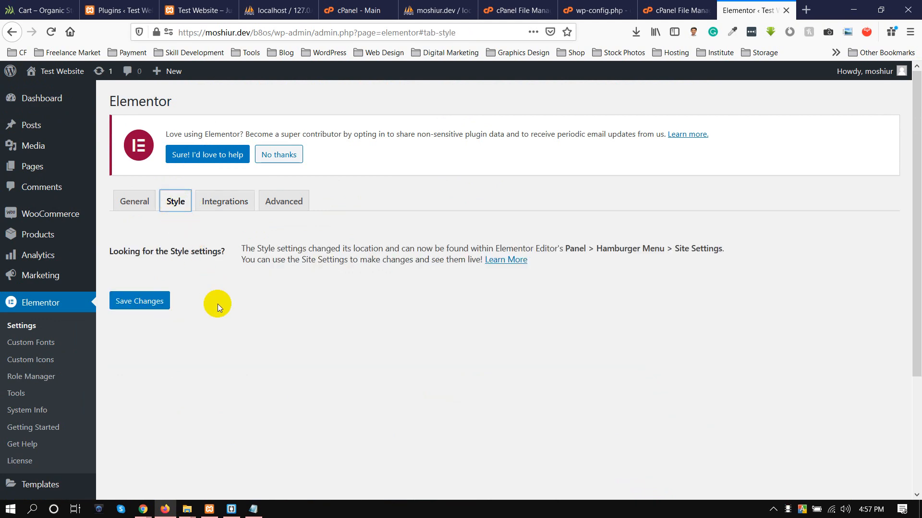
click(140, 198)
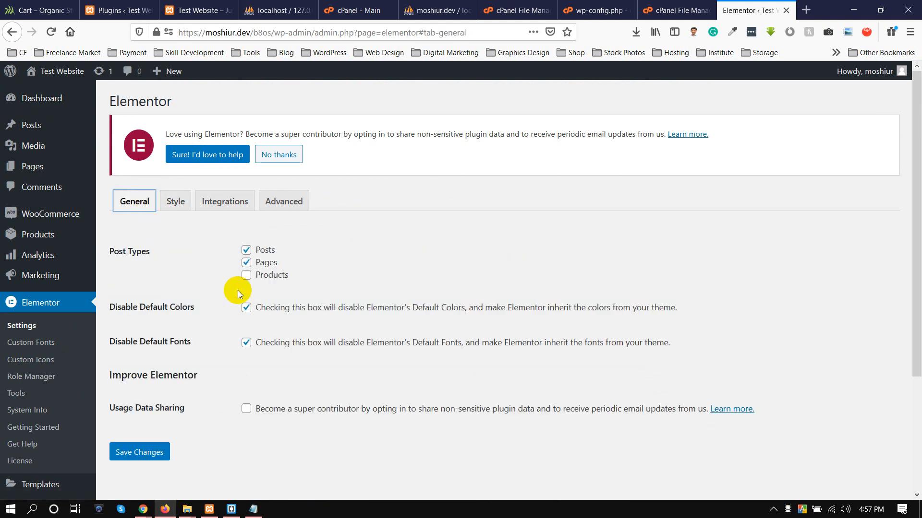
- Open Elementor's Tools page on the live site and review the Regenerate CSS and Replace URL options
scroll(240, 291, down, 3)
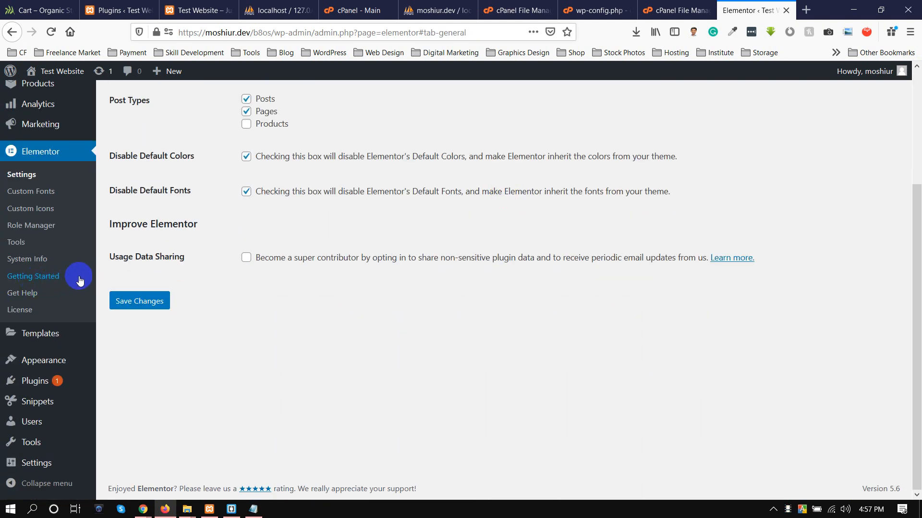
click(19, 259)
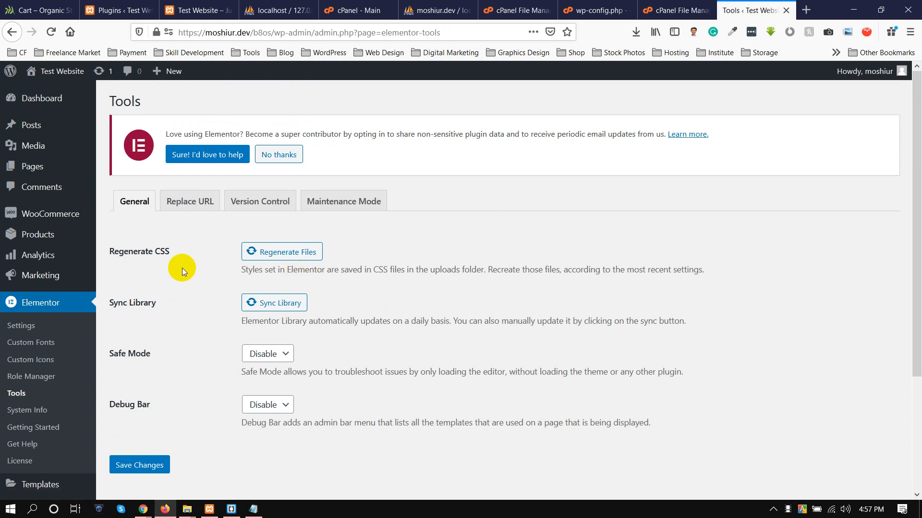
drag(170, 251, 110, 251)
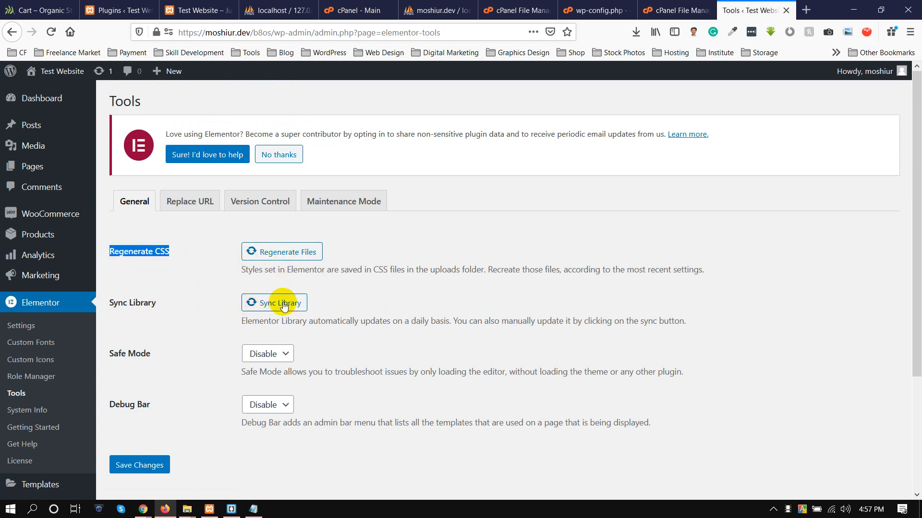
click(197, 205)
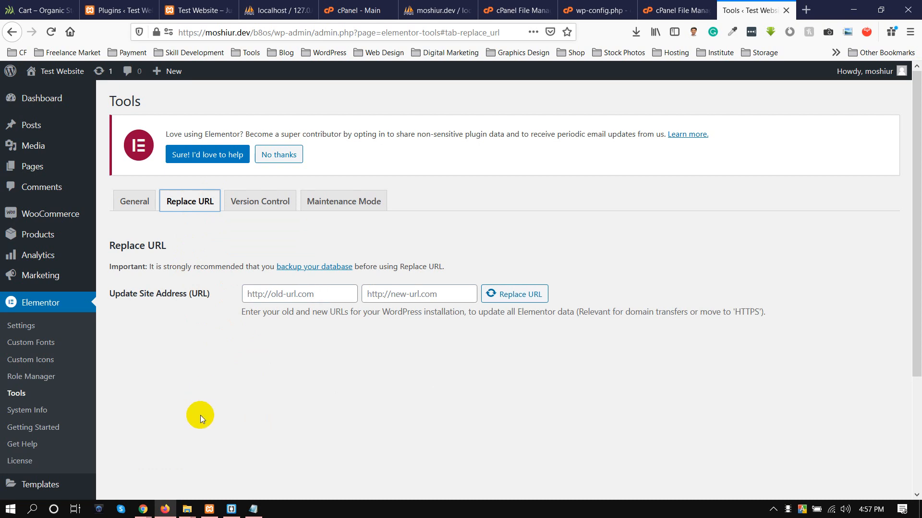
- Switch to the Chrome incognito window, view the About page's vegetable image separately to check its URL, and return to the page
mouse_move(143, 509)
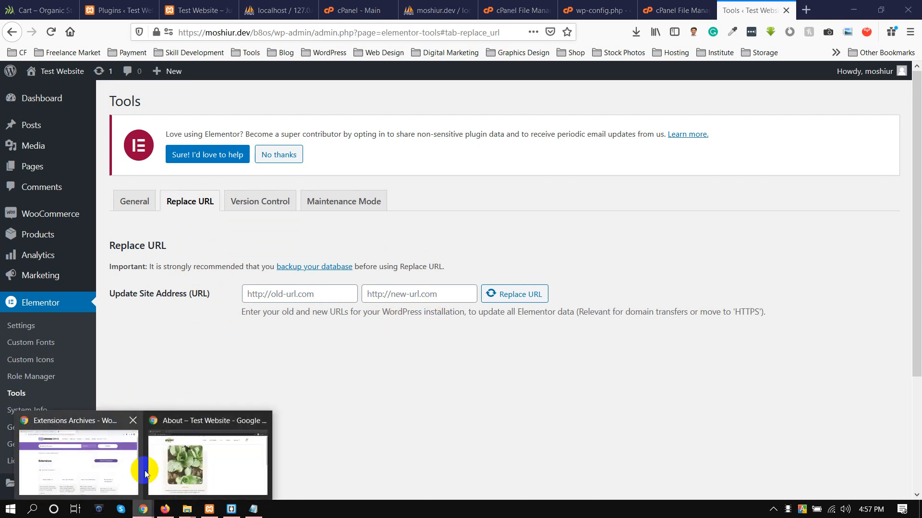
click(174, 454)
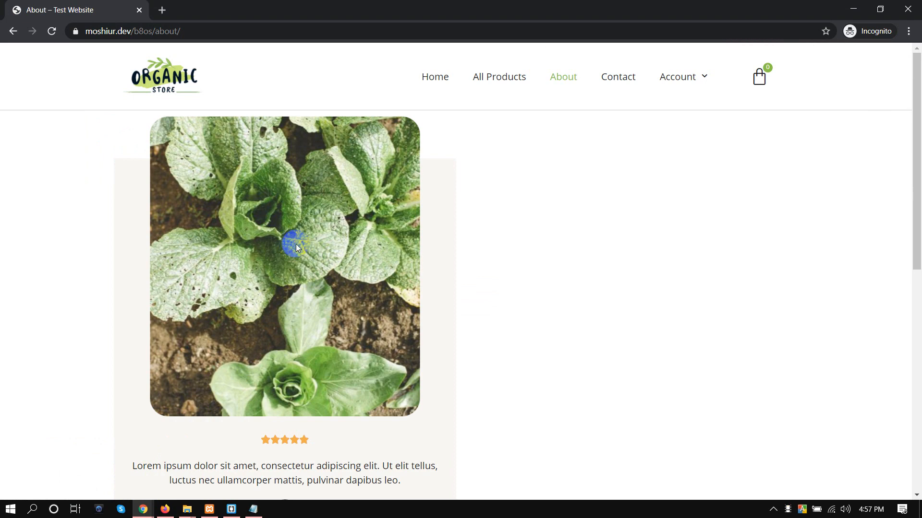
right_click(288, 189)
click(325, 200)
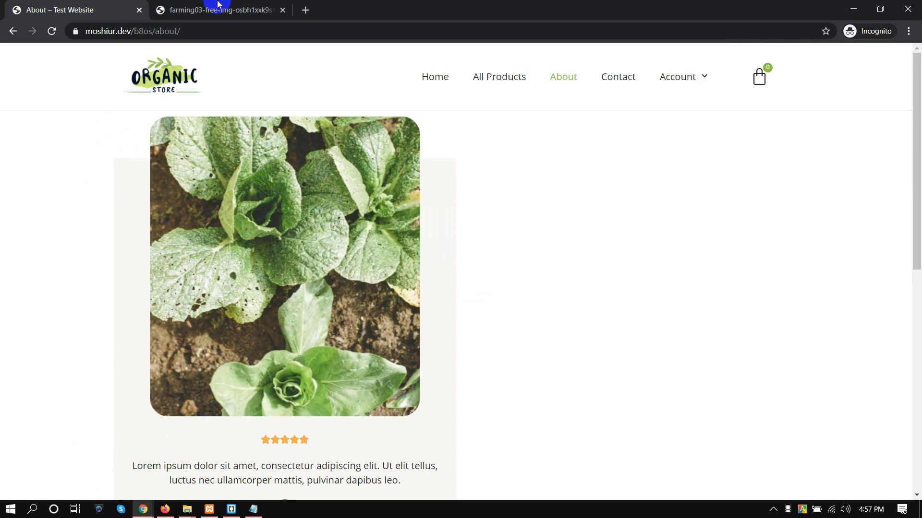
click(216, 8)
click(87, 29)
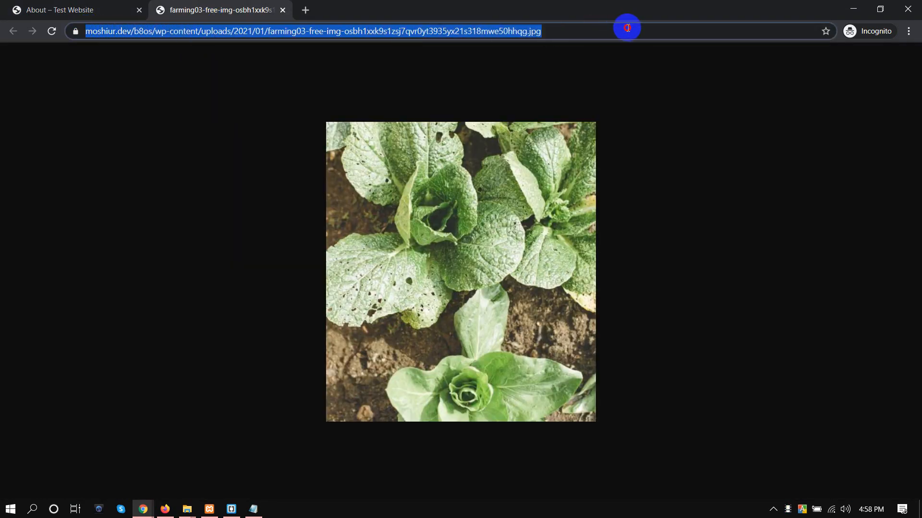
click(191, 172)
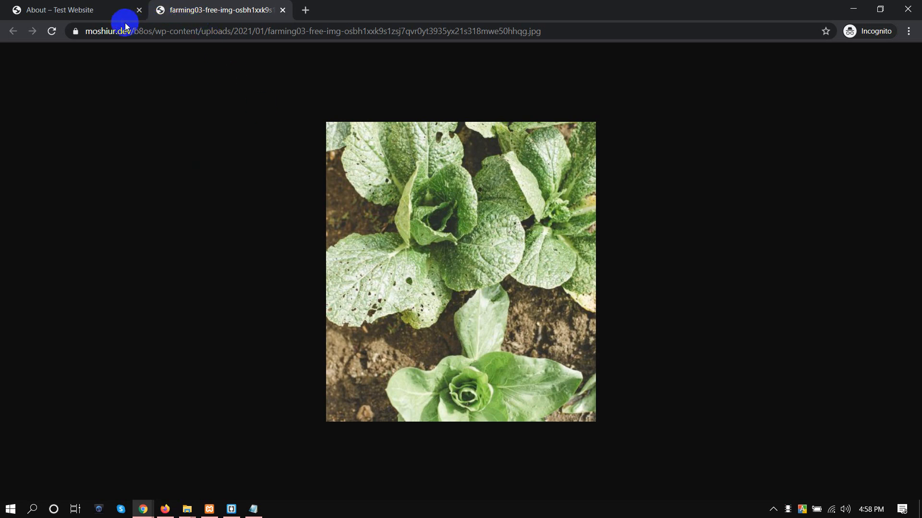
click(86, 9)
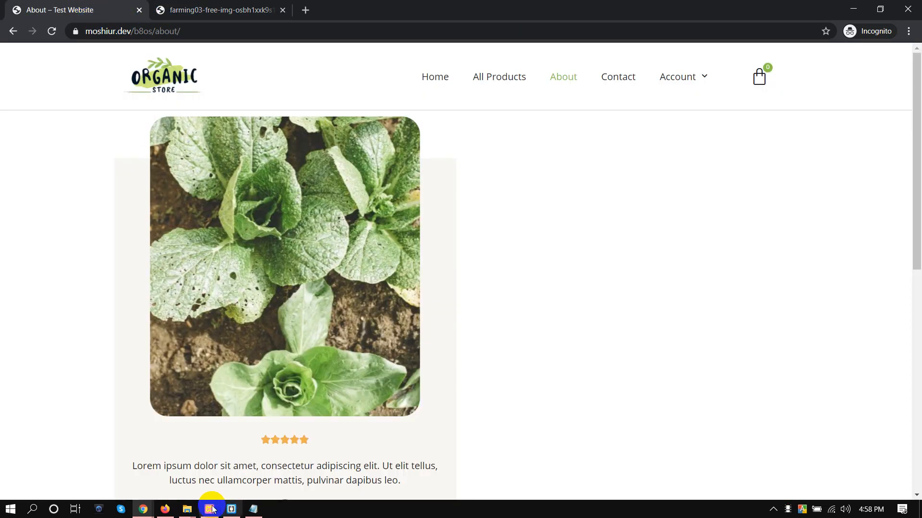
- Switch back to Firefox and examine the old and new address fields of Elementor's Replace URL tool
click(159, 512)
click(253, 295)
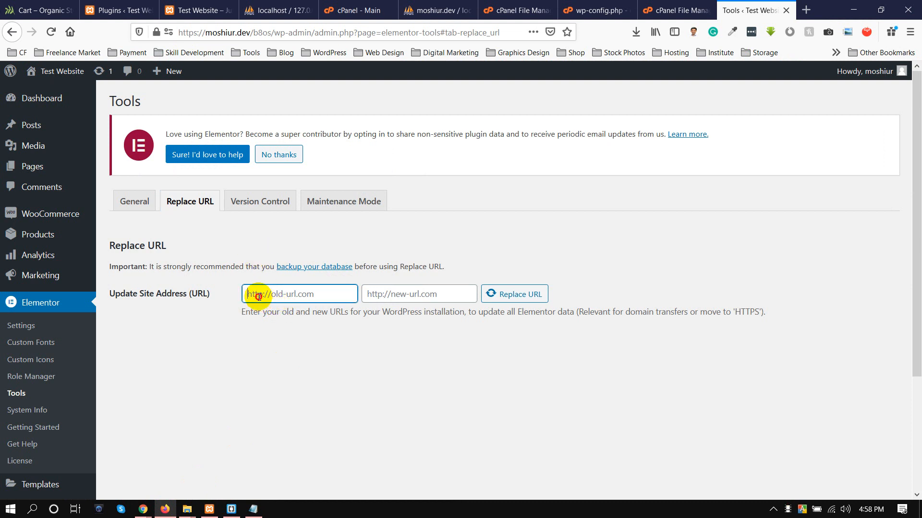
click(247, 294)
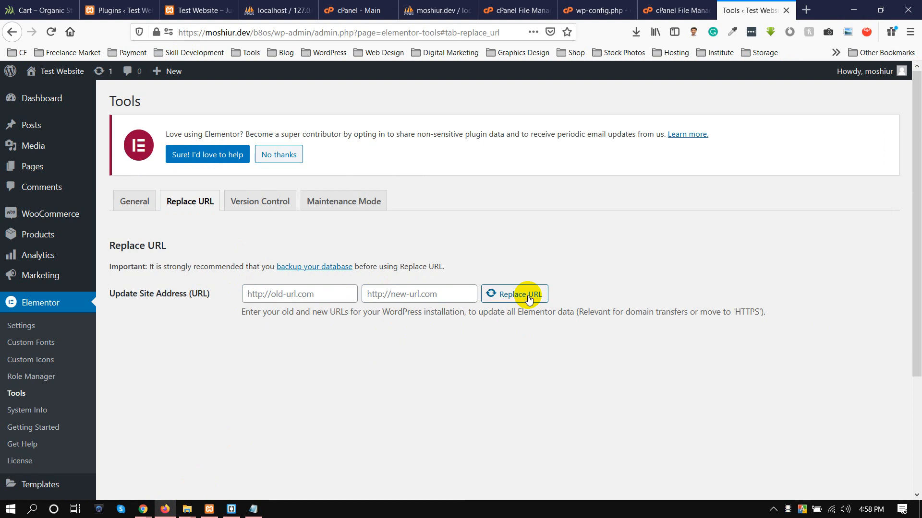
- Review Elementor's Version Control and Maintenance Mode tools, and go back to the live site's WordPress dashboard
click(267, 202)
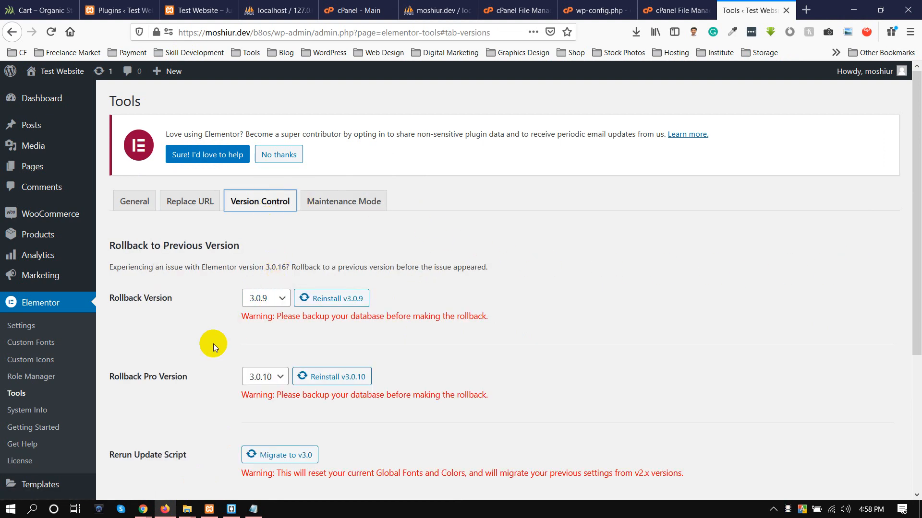
scroll(194, 359, down, 4)
scroll(193, 359, up, 4)
scroll(309, 298, down, 3)
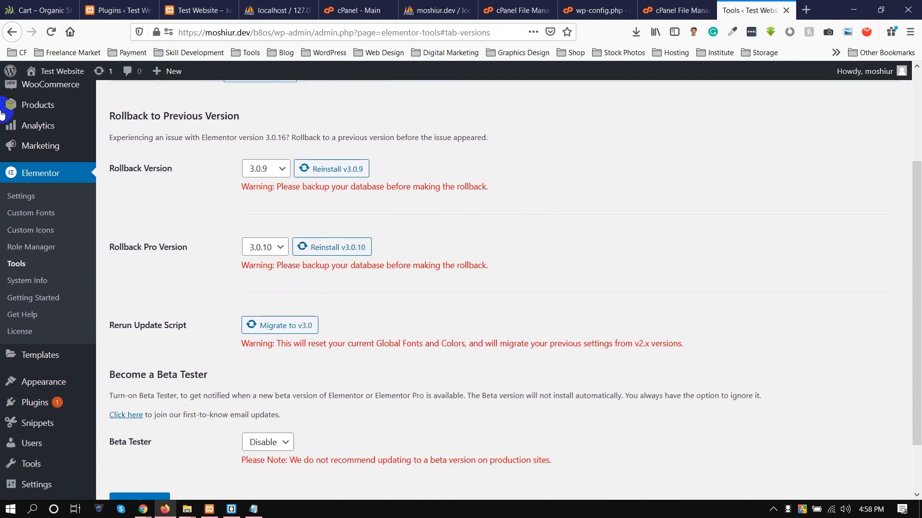
scroll(644, 389, down, 1)
scroll(330, 355, up, 4)
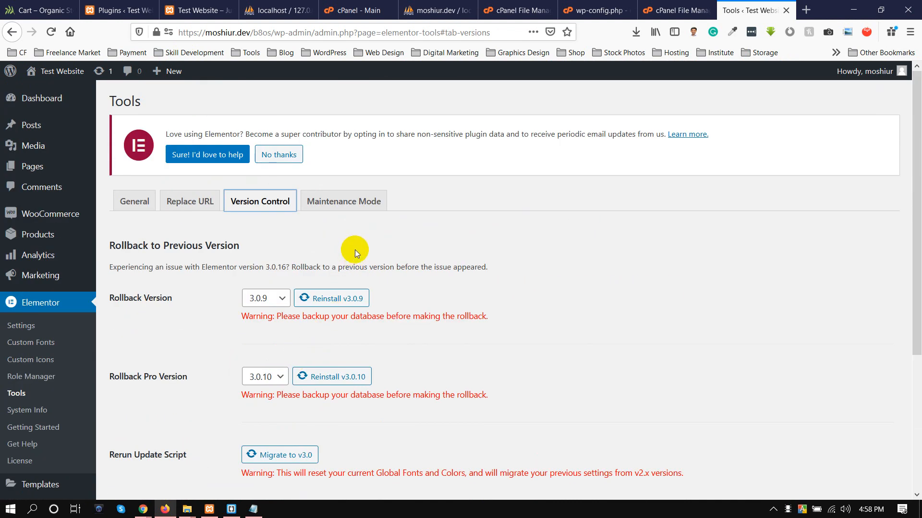
click(349, 206)
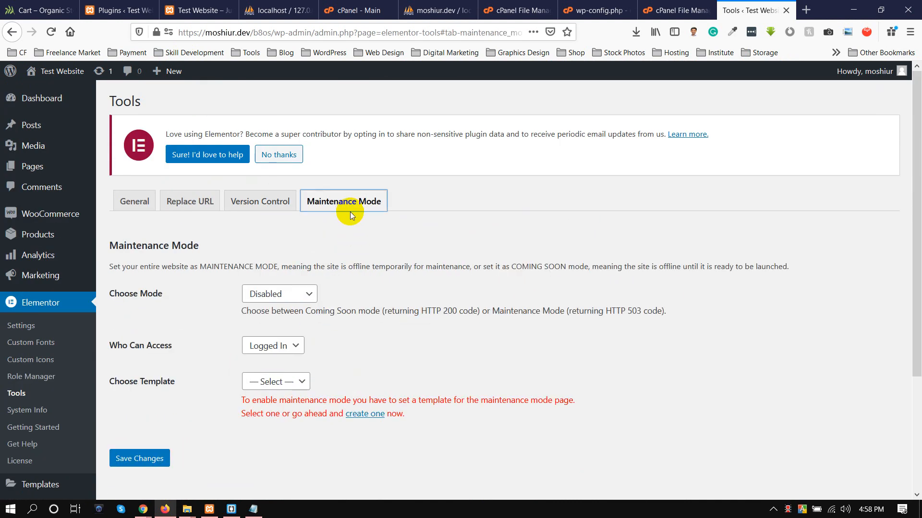
click(38, 260)
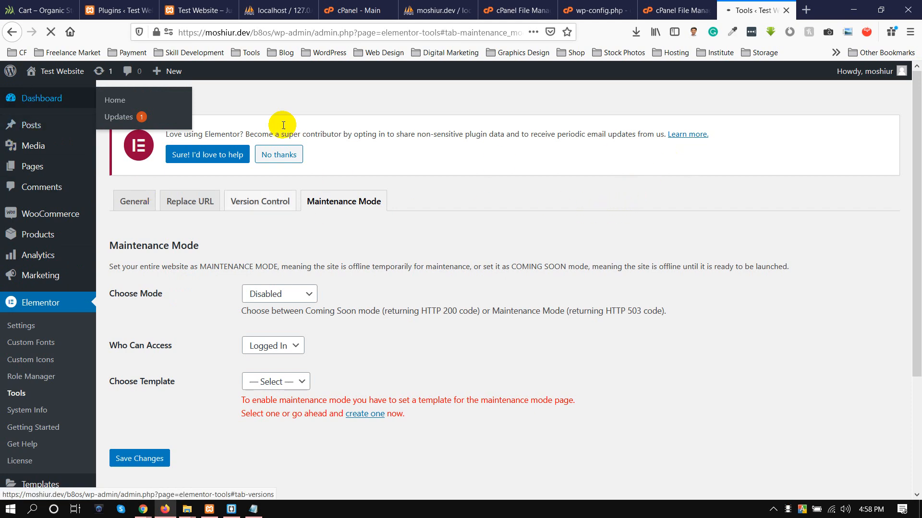